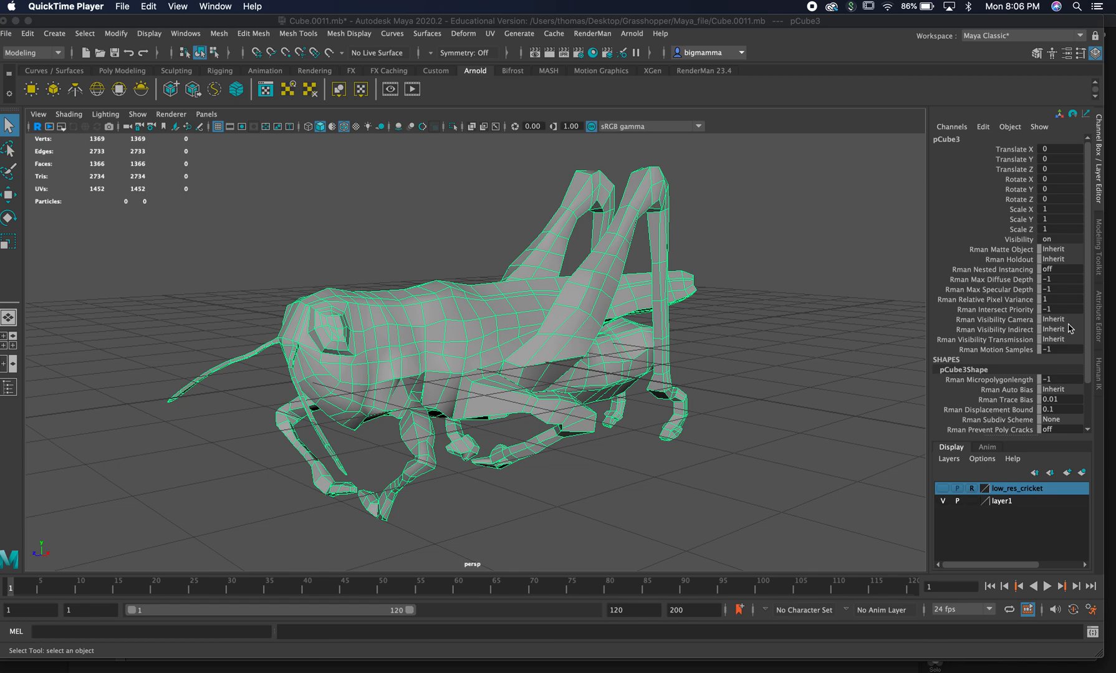
# - Check the grasshopper mesh's input history and inspect its shape from the front and the side
pyautogui.moveTo(1089, 331); pyautogui.dragTo(1086, 367)
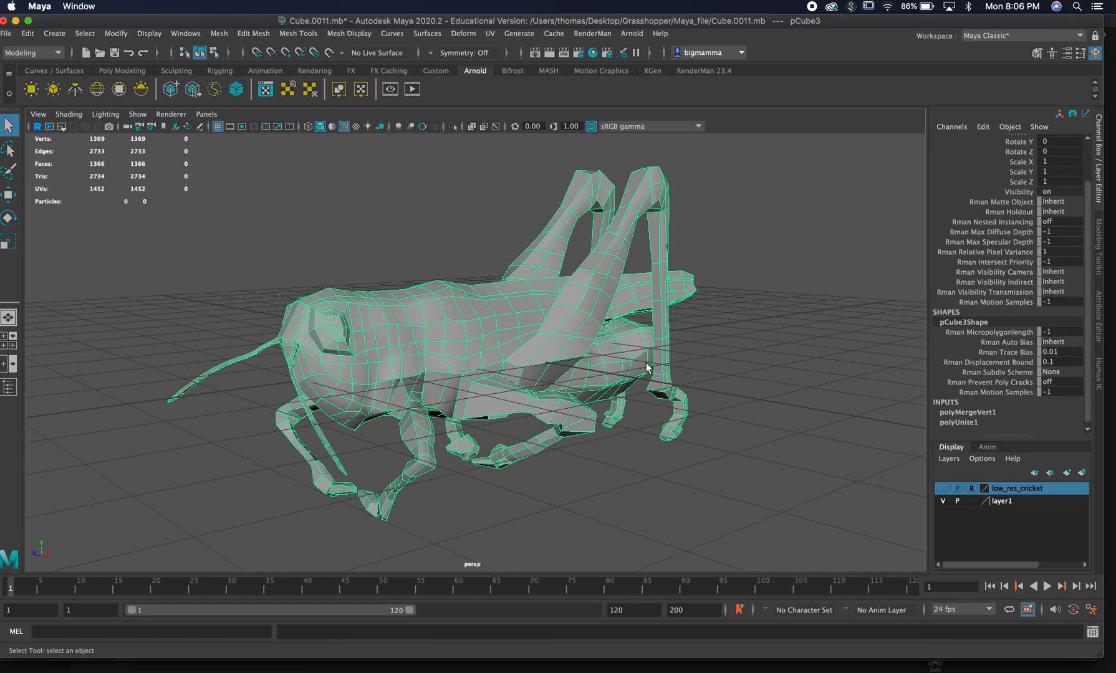
pyautogui.click(723, 304)
pyautogui.click(521, 328)
pyautogui.keyDown('alt'); pyautogui.moveTo(461, 316); pyautogui.dragTo(528, 316); pyautogui.keyUp('alt')
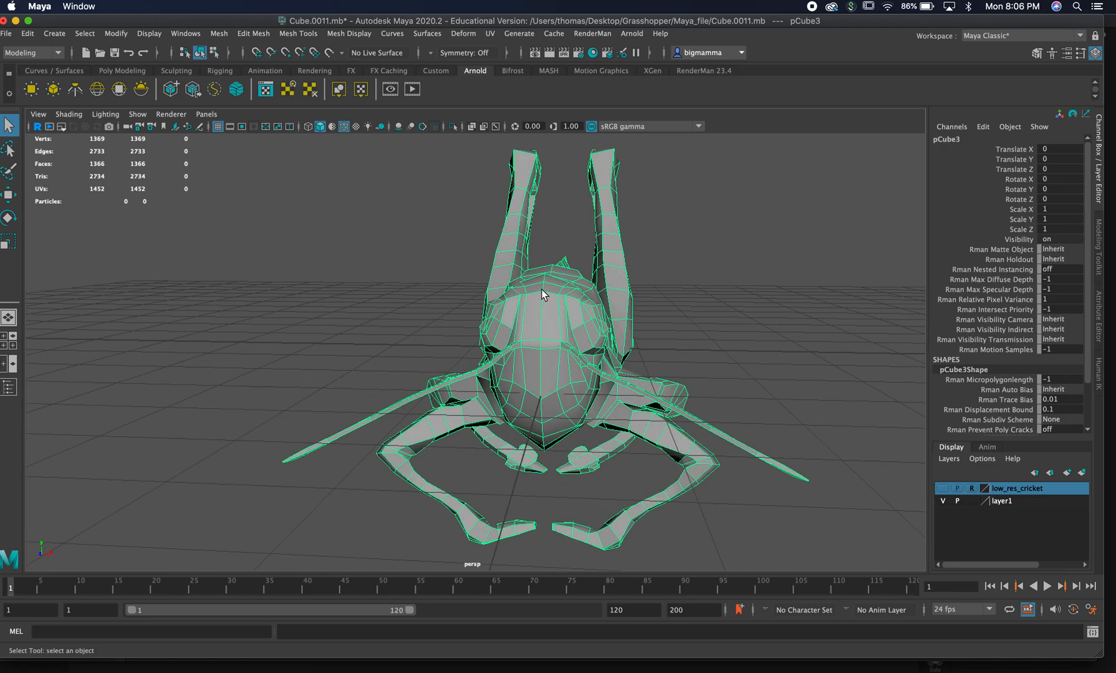
pyautogui.keyDown('alt'); pyautogui.moveTo(532, 296); pyautogui.dragTo(458, 302); pyautogui.keyUp('alt')
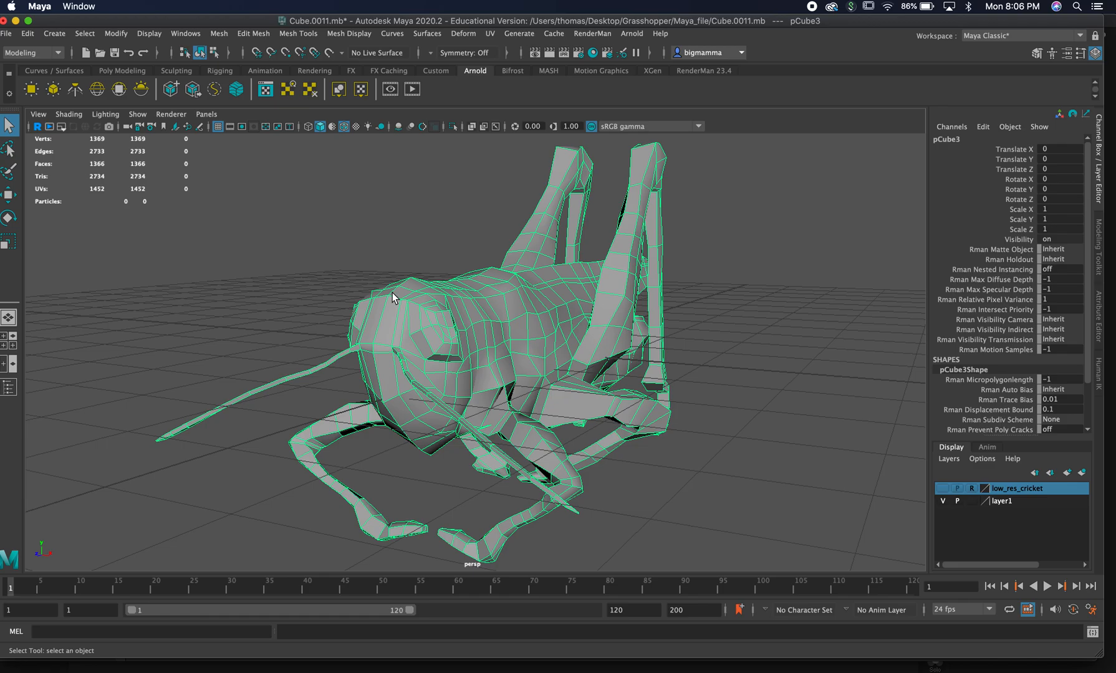
pyautogui.keyDown('alt'); pyautogui.moveTo(501, 323); pyautogui.dragTo(483, 286, button='middle'); pyautogui.keyUp('alt')
pyautogui.keyDown('alt'); pyautogui.moveTo(528, 288); pyautogui.dragTo(522, 292); pyautogui.keyUp('alt')
pyautogui.keyDown('alt'); pyautogui.moveTo(523, 291); pyautogui.dragTo(532, 308, button='middle'); pyautogui.keyUp('alt')
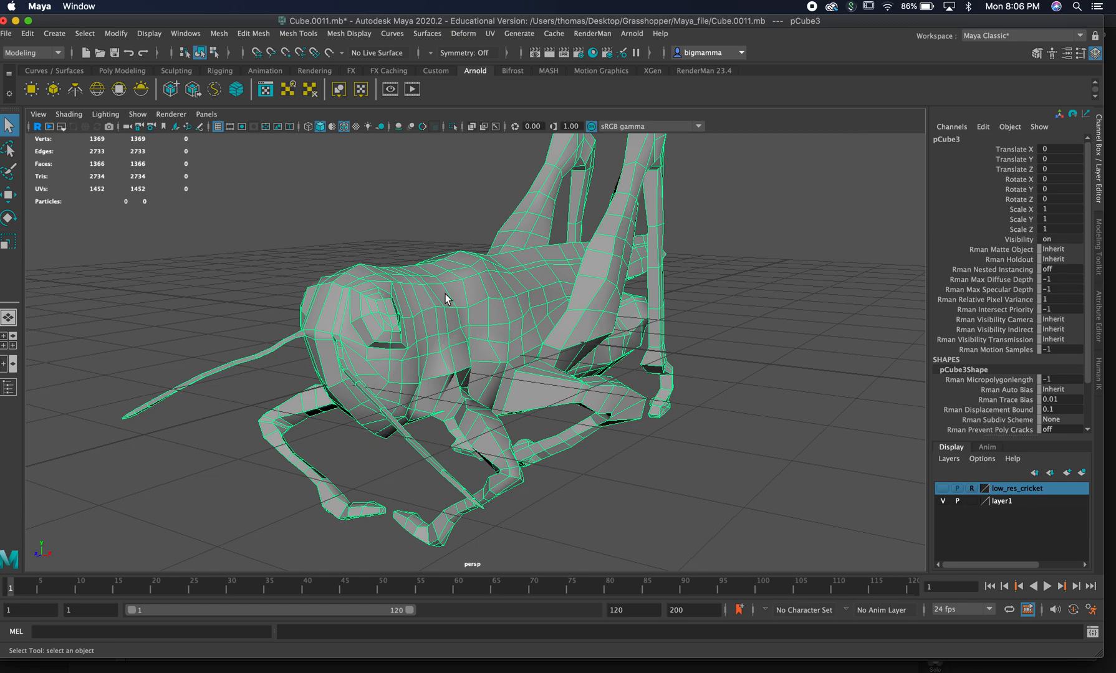
# - Delete the grasshopper mesh's construction history and freeze its transformations
pyautogui.click(28, 34)
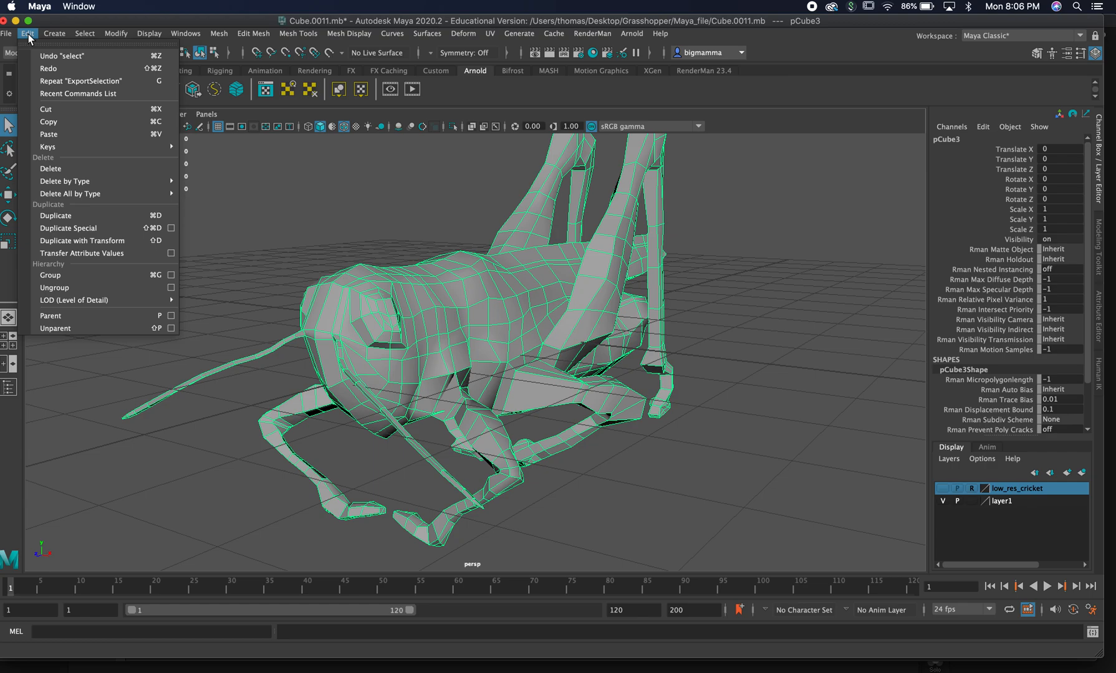
pyautogui.moveTo(100, 181)
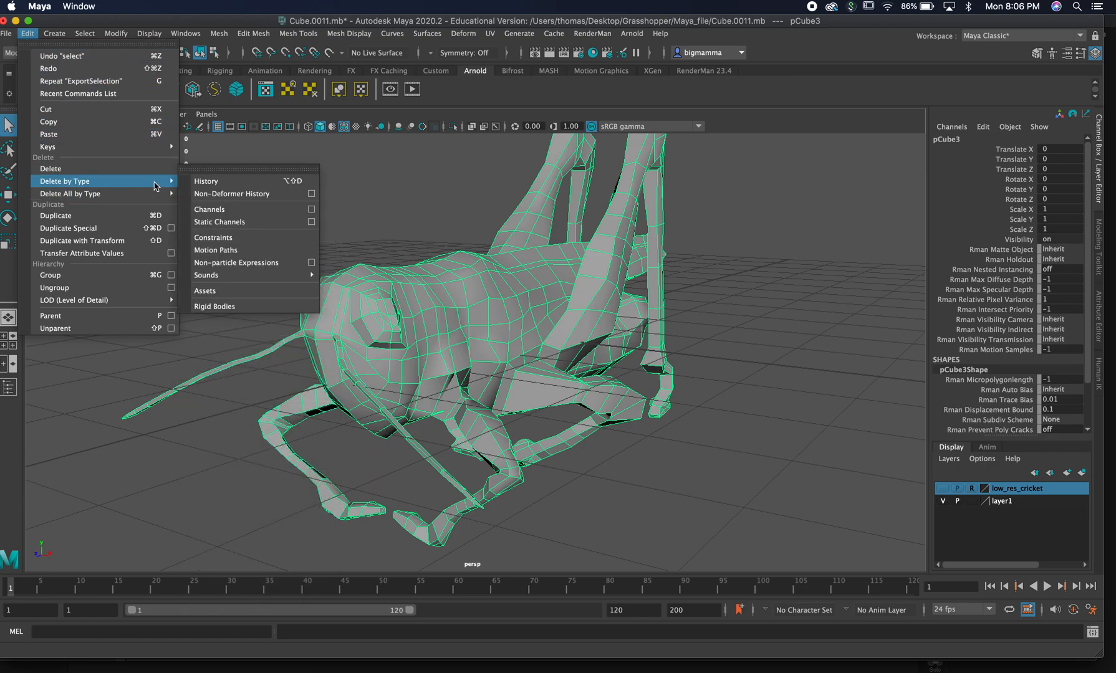
pyautogui.click(211, 184)
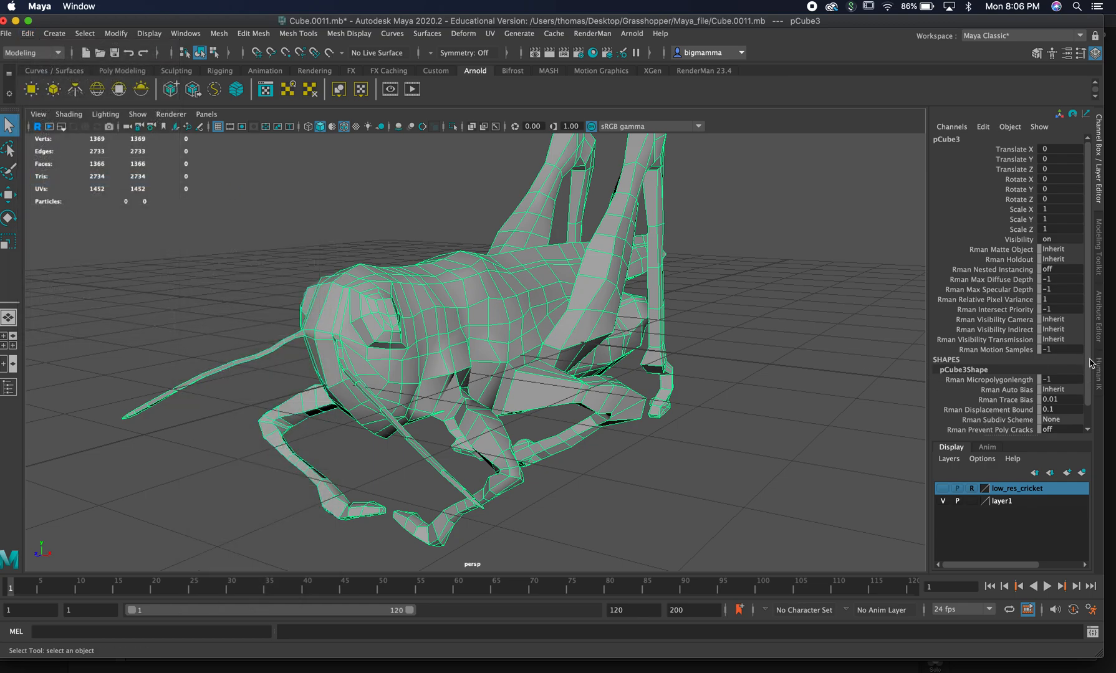
pyautogui.scroll(-2, 1091, 364)
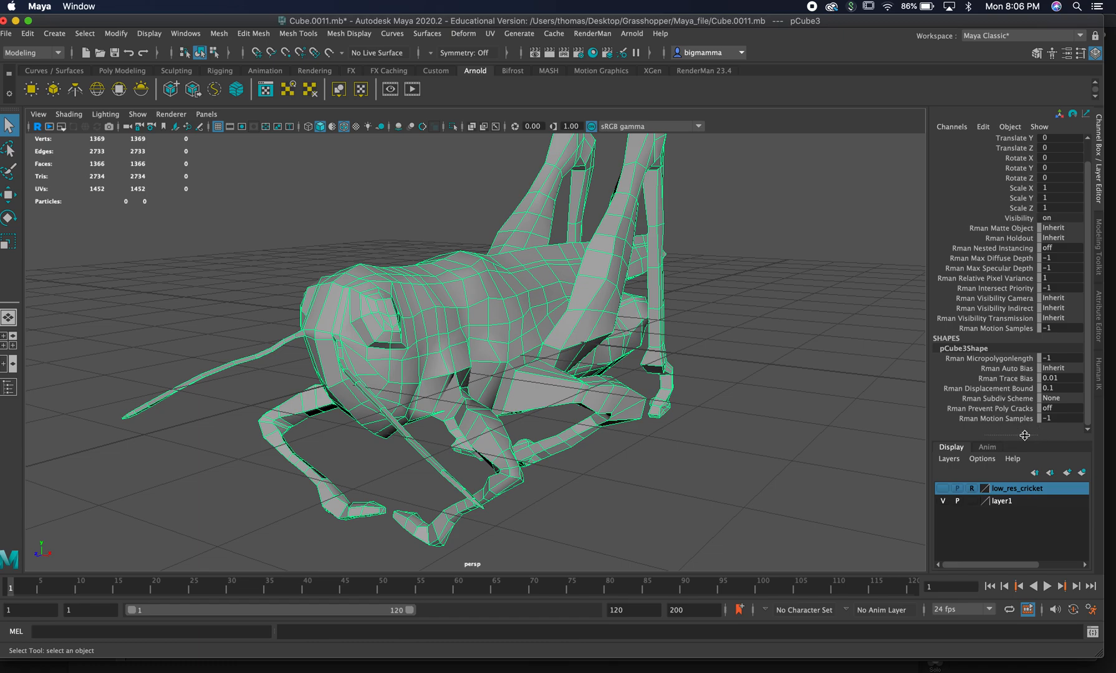
pyautogui.click(116, 34)
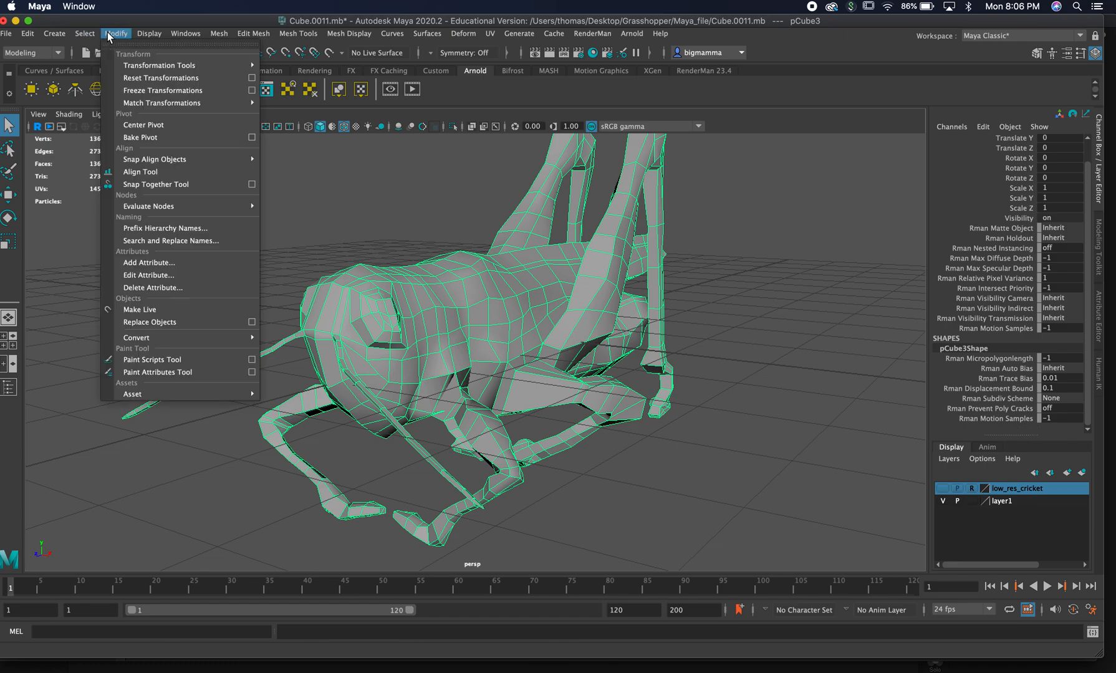
pyautogui.click(147, 91)
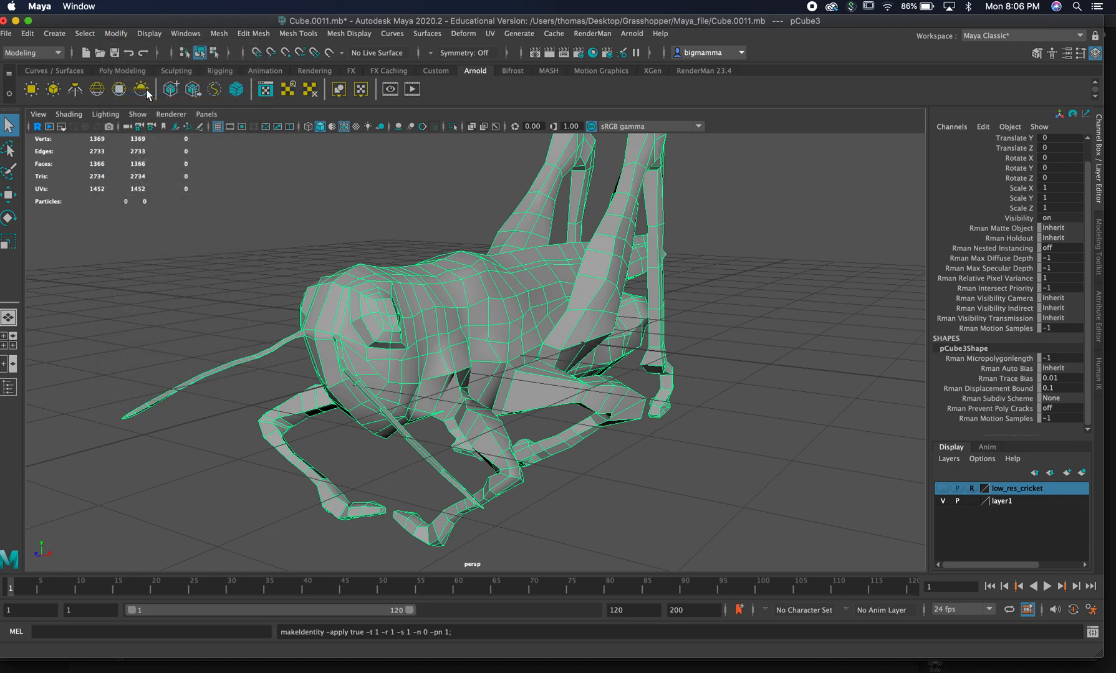
# - Reselect the whole grasshopper mesh in object mode and view it from the front and side
pyautogui.moveTo(521, 307); pyautogui.dragTo(580, 287, button='right')
pyautogui.click(747, 313)
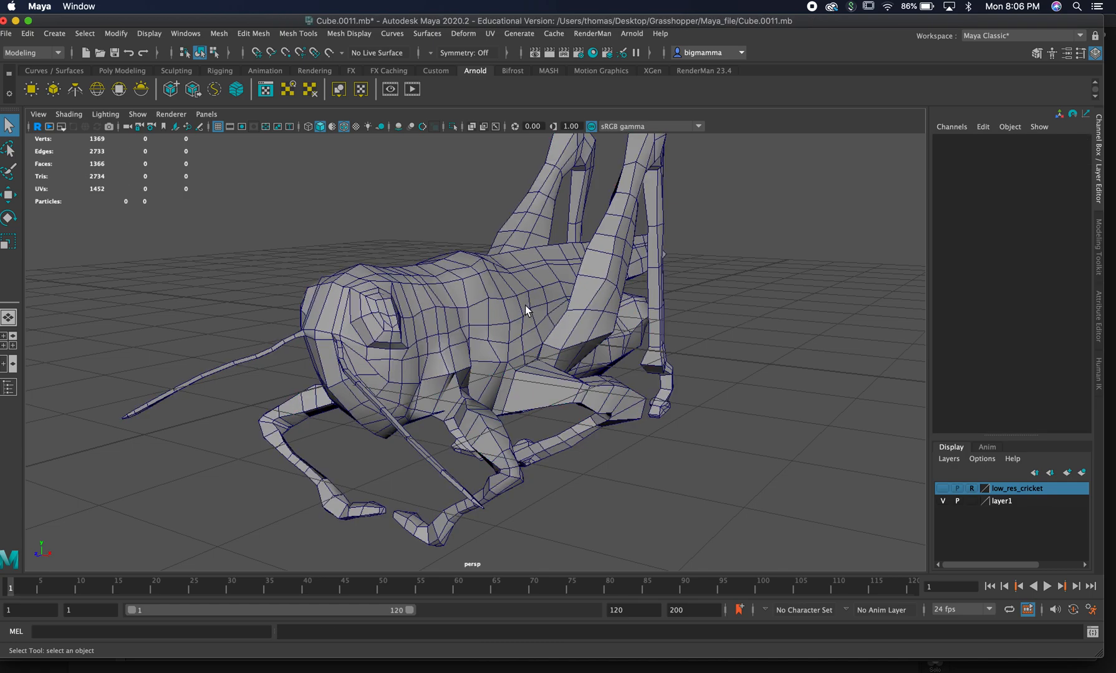
pyautogui.click(504, 310)
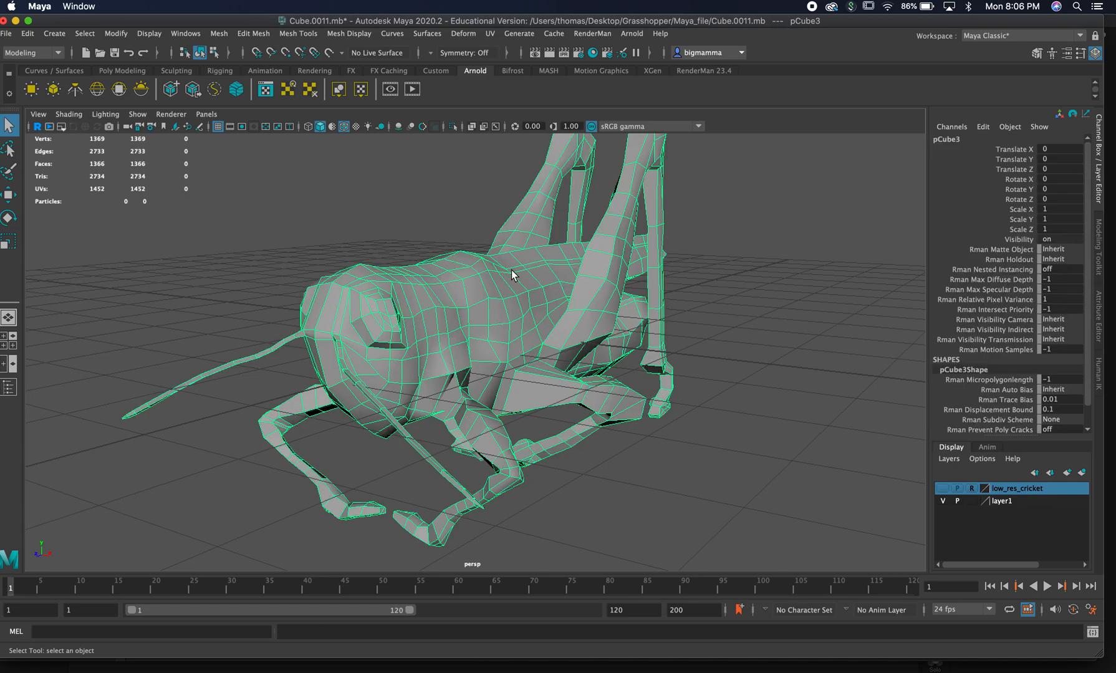
pyautogui.keyDown('alt'); pyautogui.moveTo(474, 277); pyautogui.dragTo(481, 325); pyautogui.keyUp('alt')
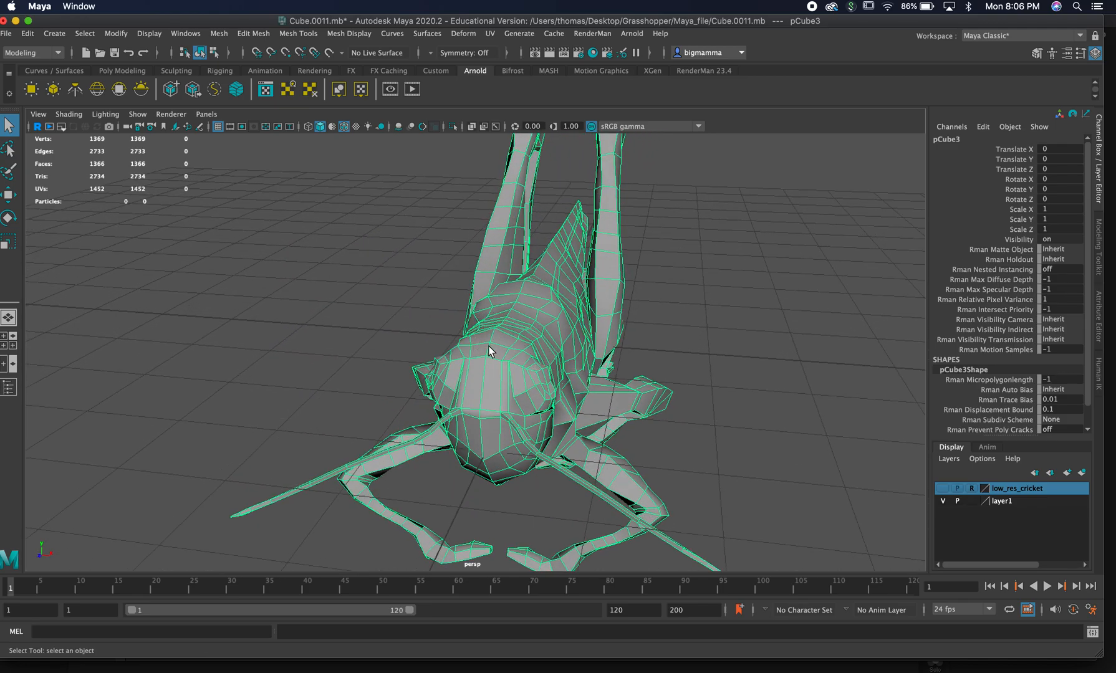
pyautogui.keyDown('alt'); pyautogui.moveTo(518, 360); pyautogui.dragTo(485, 358); pyautogui.keyUp('alt')
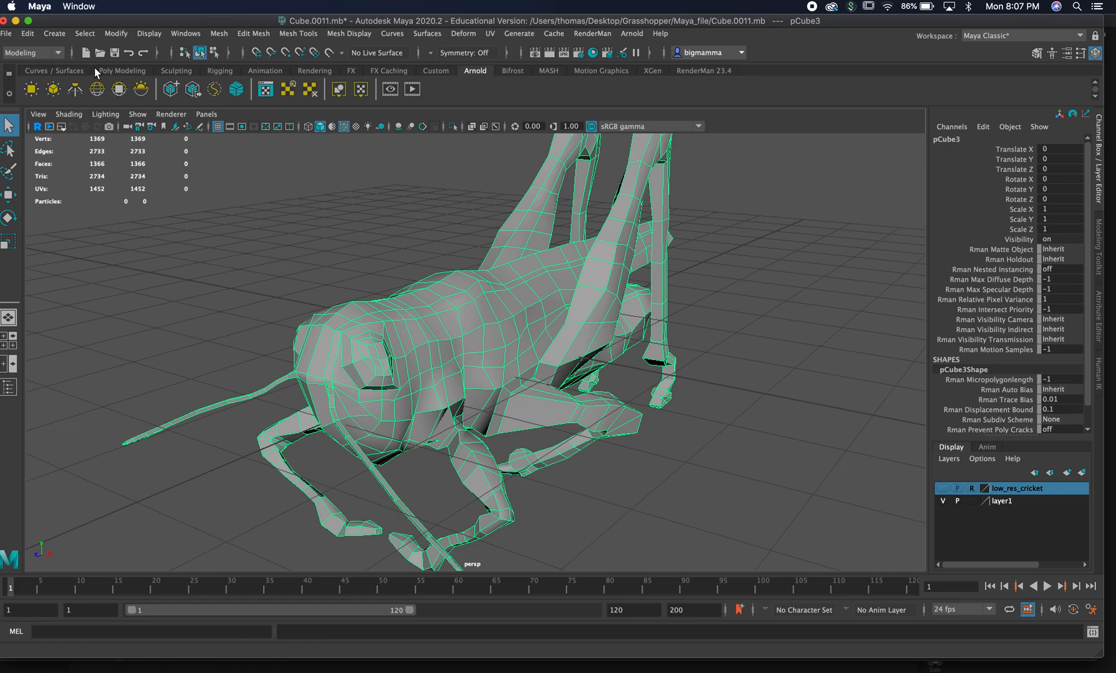
# - Temporarily show the low_res_cricket layer to compare it with the selected mesh, and hide it again
pyautogui.moveTo(103, 25); pyautogui.dragTo(107, 25)
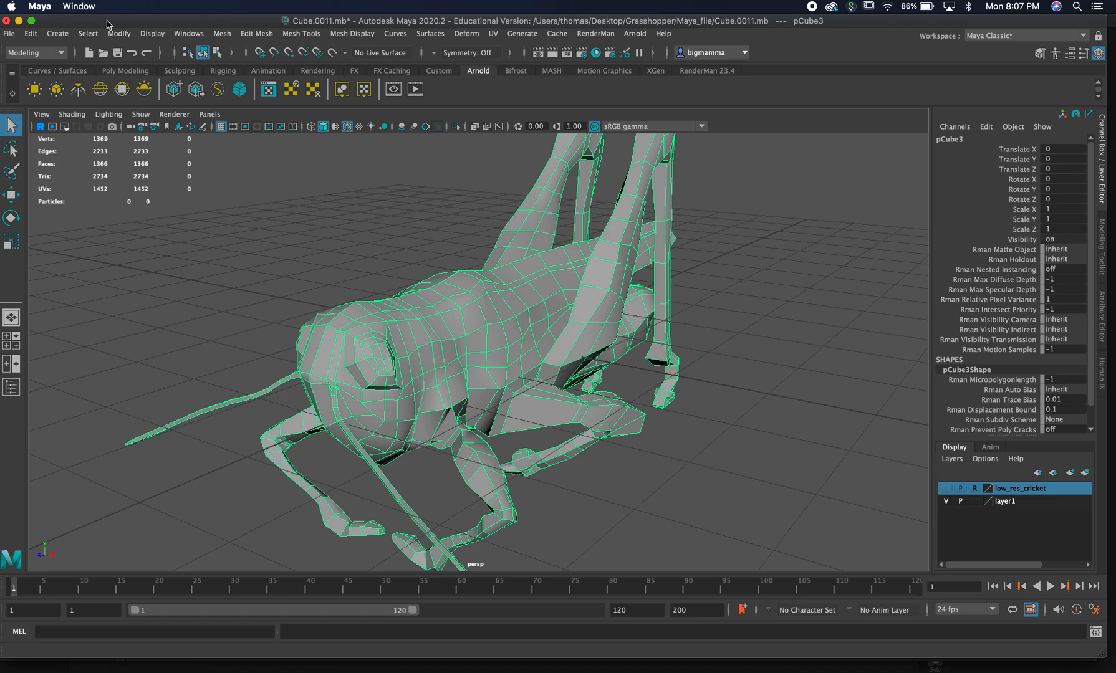
pyautogui.click(5, 34)
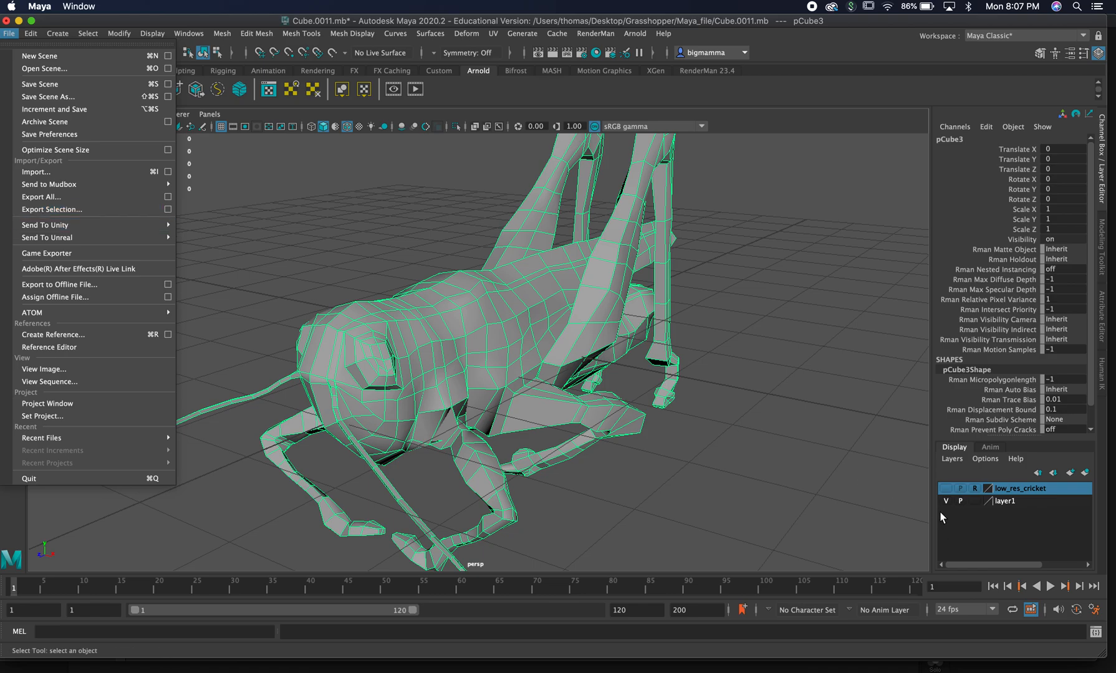
pyautogui.click(947, 493)
pyautogui.click(946, 490)
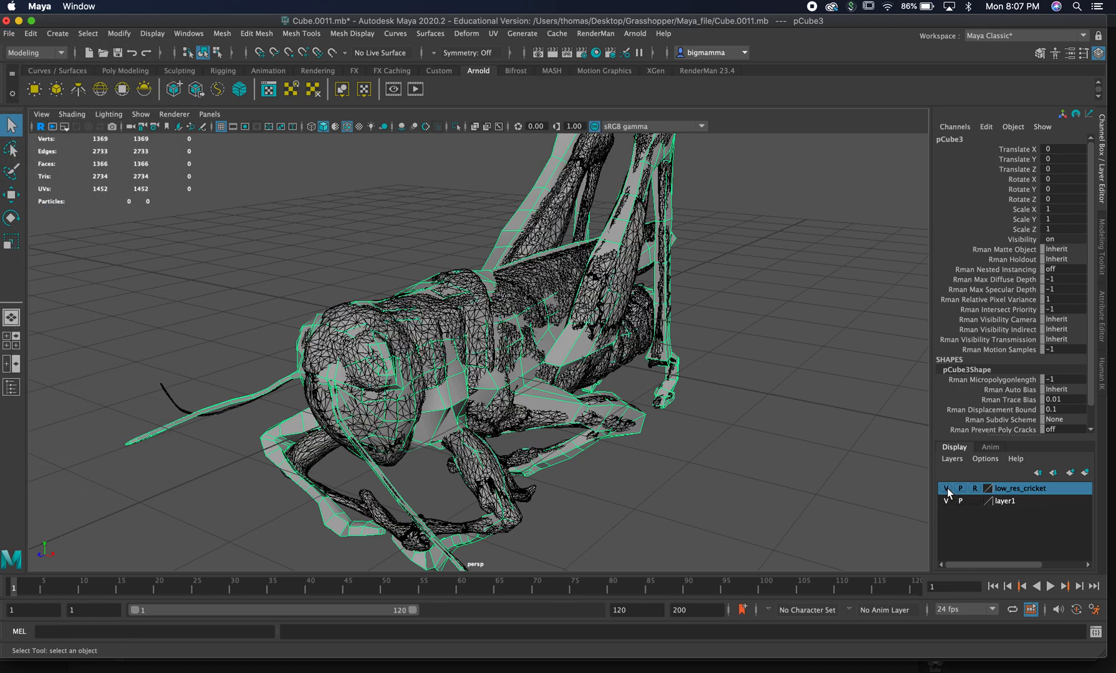
# - Export the selected mesh with the OBJexport file type, replacing grasshoper_1.obj in the low obj final folder
pyautogui.click(8, 33)
pyautogui.moveTo(80, 187)
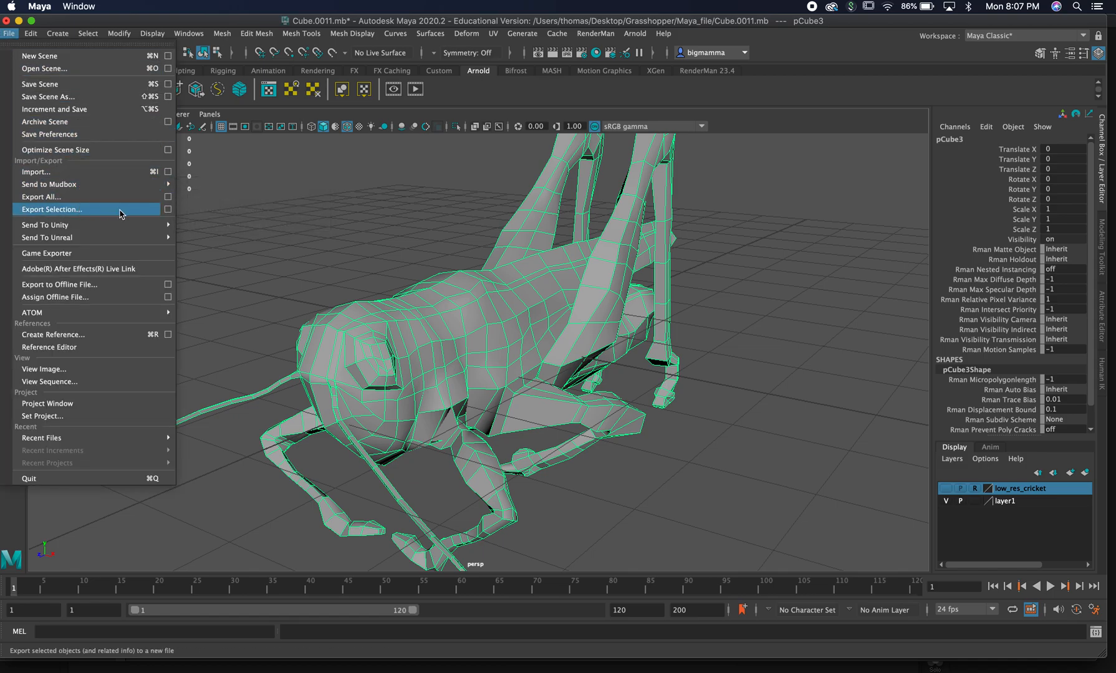
pyautogui.click(168, 210)
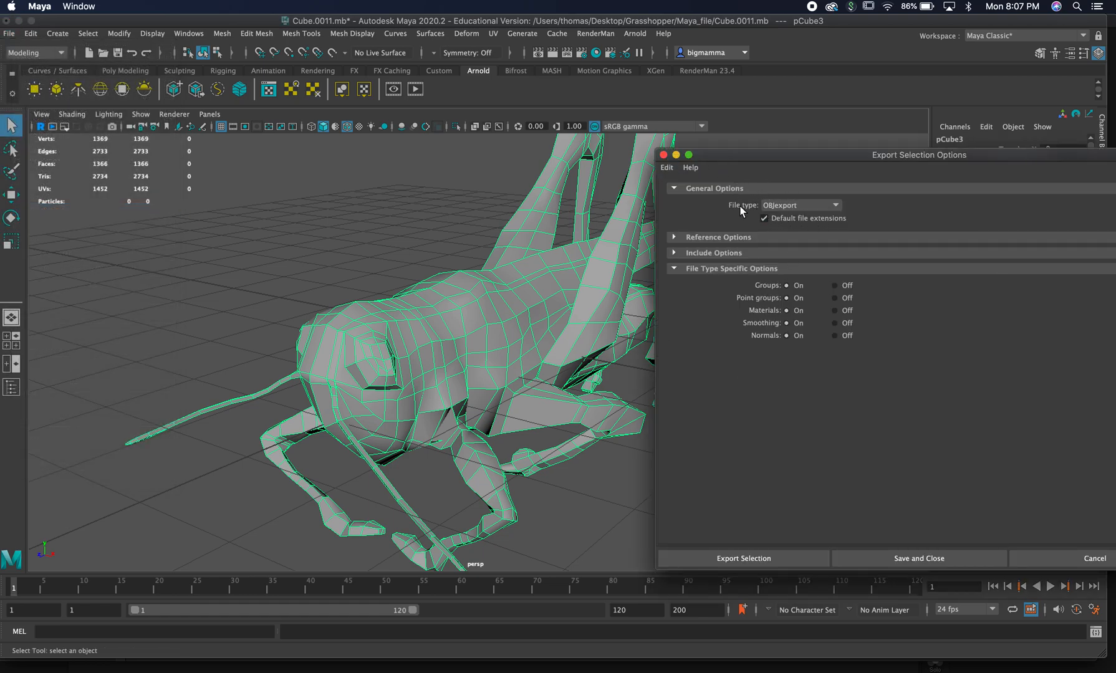
pyautogui.click(811, 205)
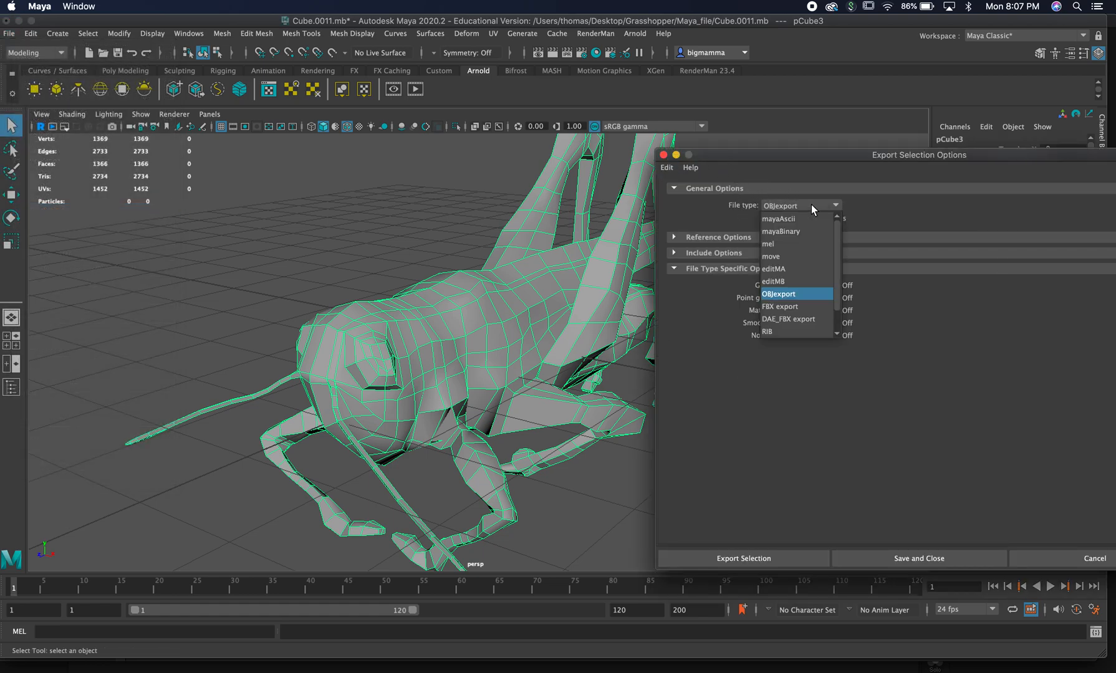
pyautogui.click(803, 291)
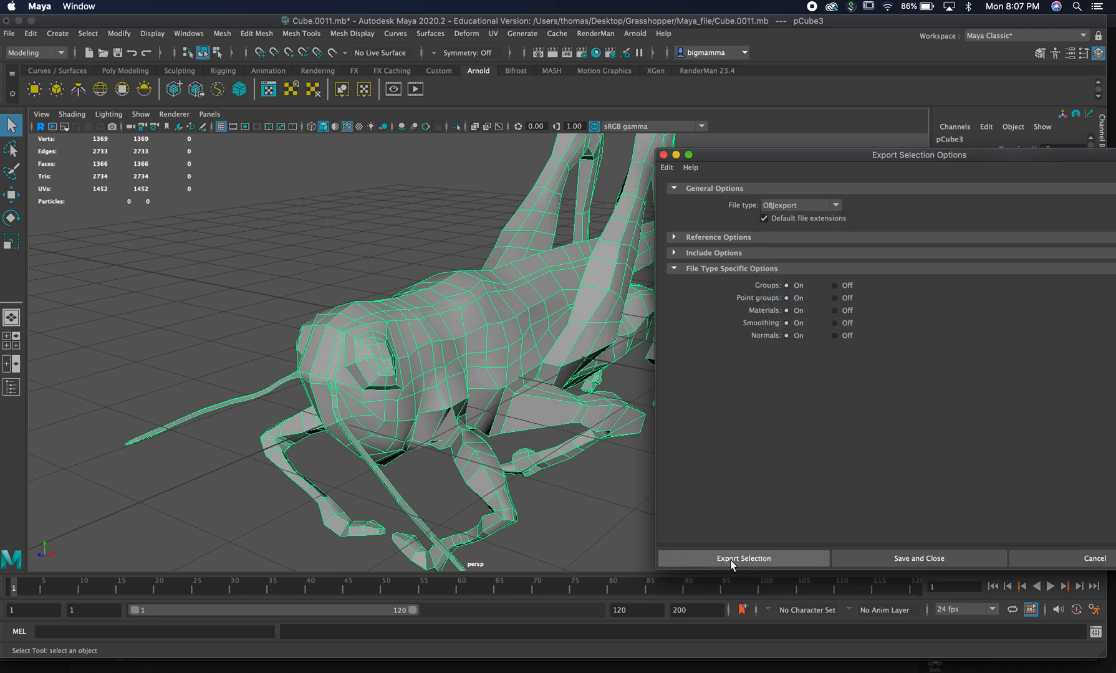
pyautogui.click(760, 559)
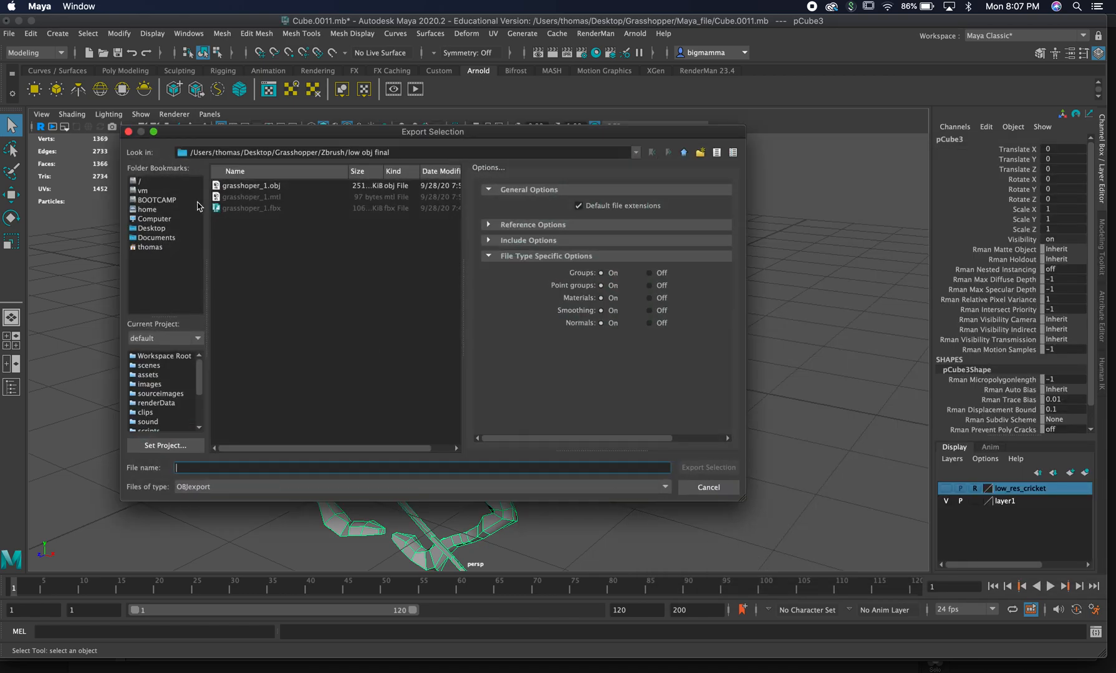
pyautogui.click(250, 187)
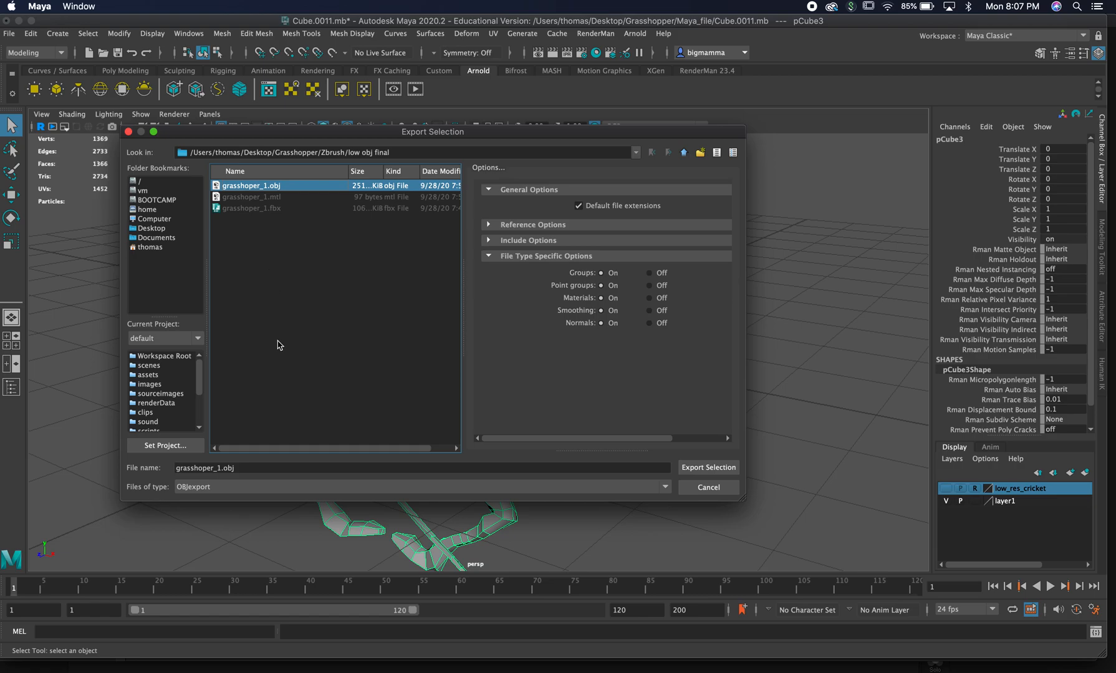
pyautogui.click(693, 471)
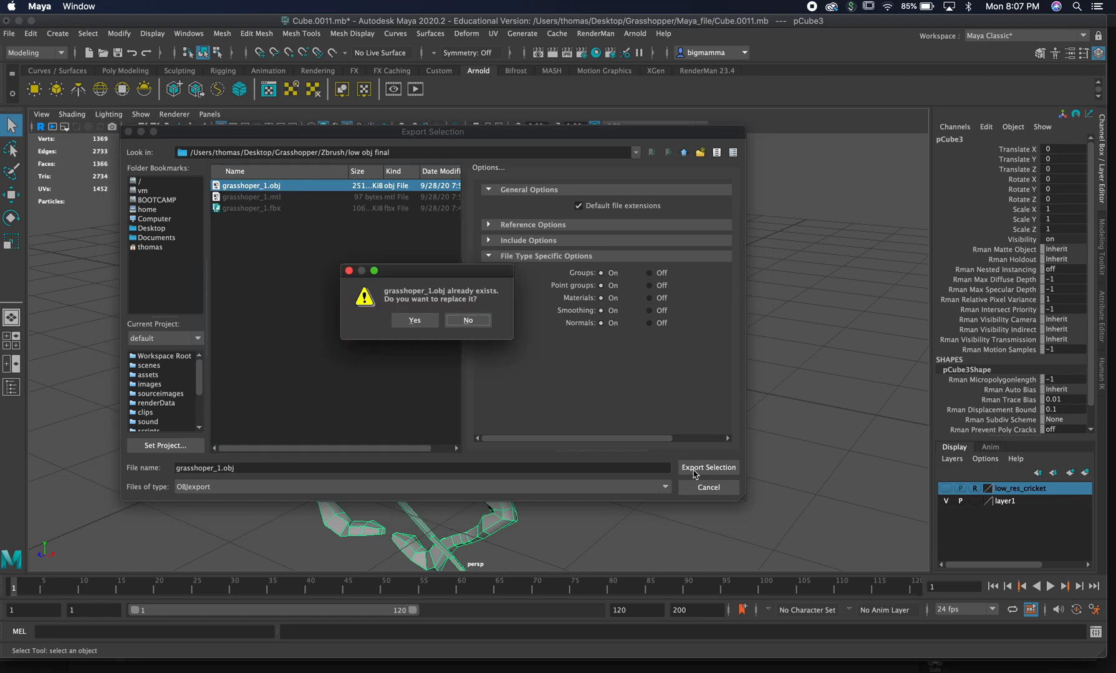
pyautogui.click(408, 323)
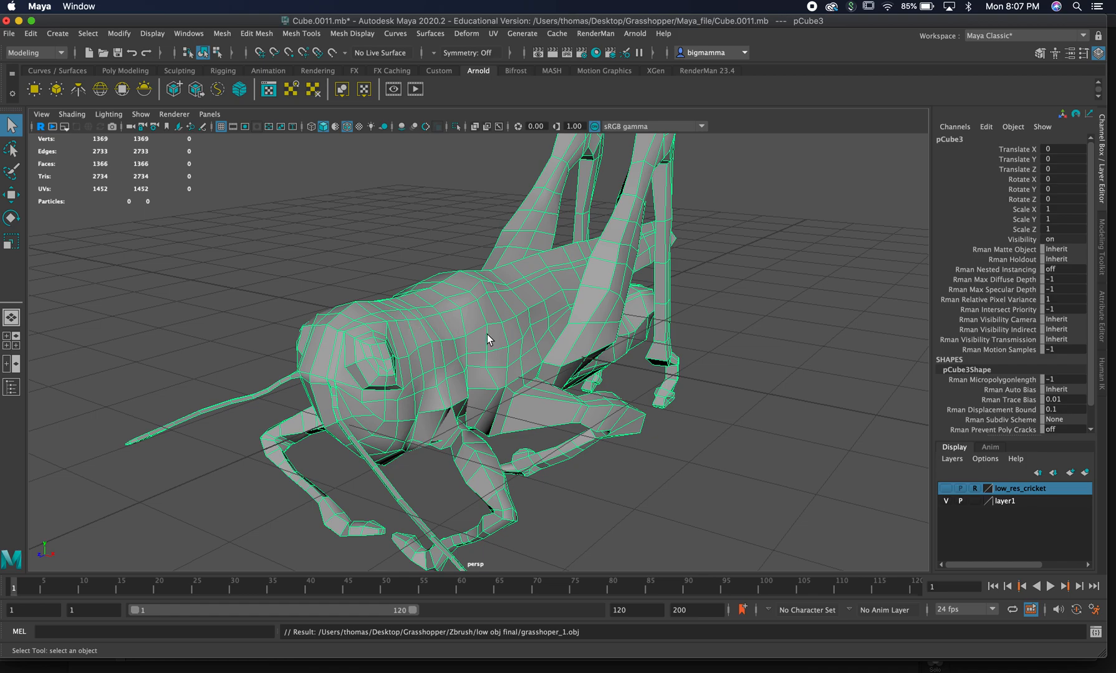
# - Soften all edges of the grasshopper mesh, return to object mode and clear the selection
pyautogui.scroll(-5, 487, 334)
pyautogui.keyDown('alt'); pyautogui.moveTo(434, 305); pyautogui.dragTo(423, 304); pyautogui.keyUp('alt')
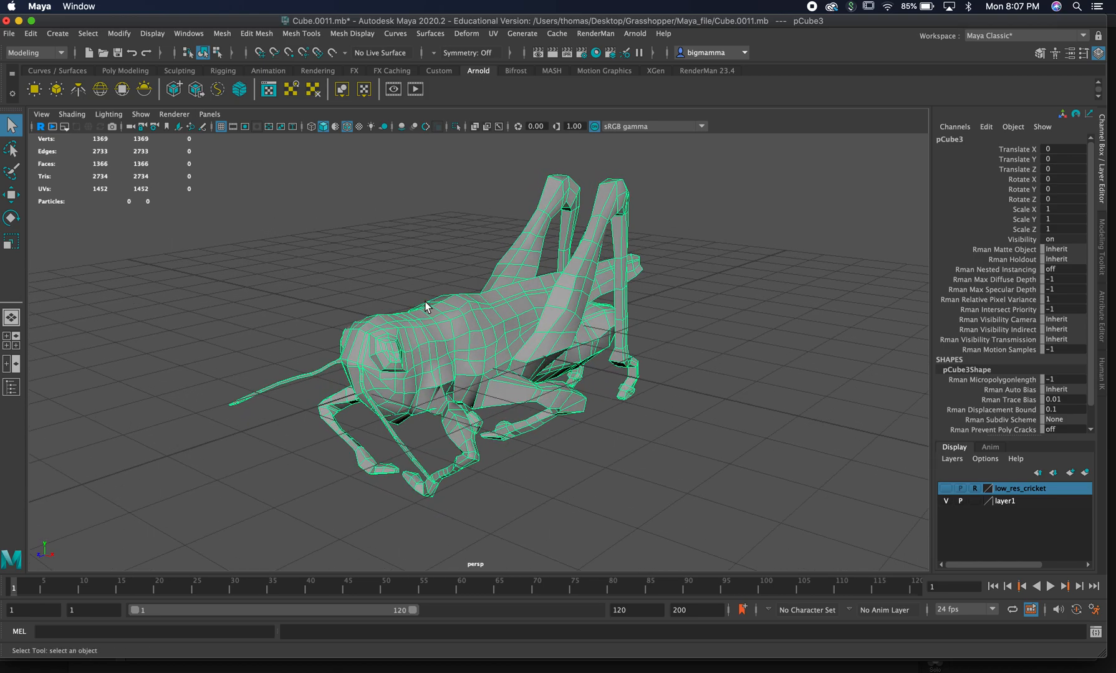
pyautogui.rightClick(468, 337)
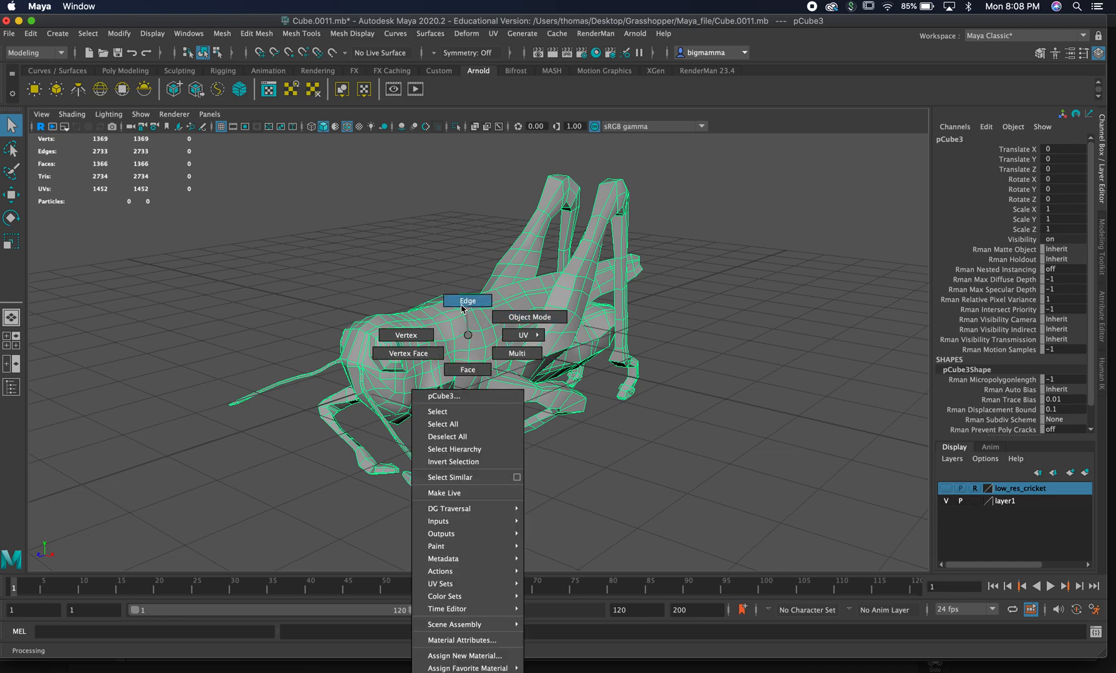
pyautogui.click(462, 304)
pyautogui.moveTo(153, 142); pyautogui.dragTo(776, 545)
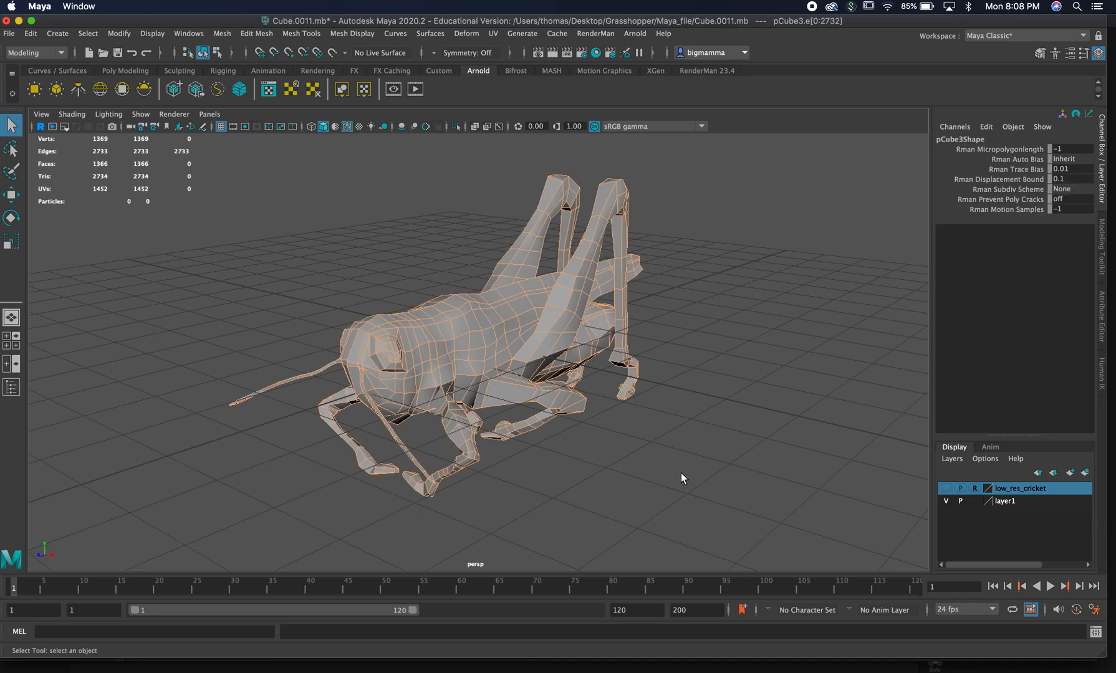
pyautogui.click(222, 33)
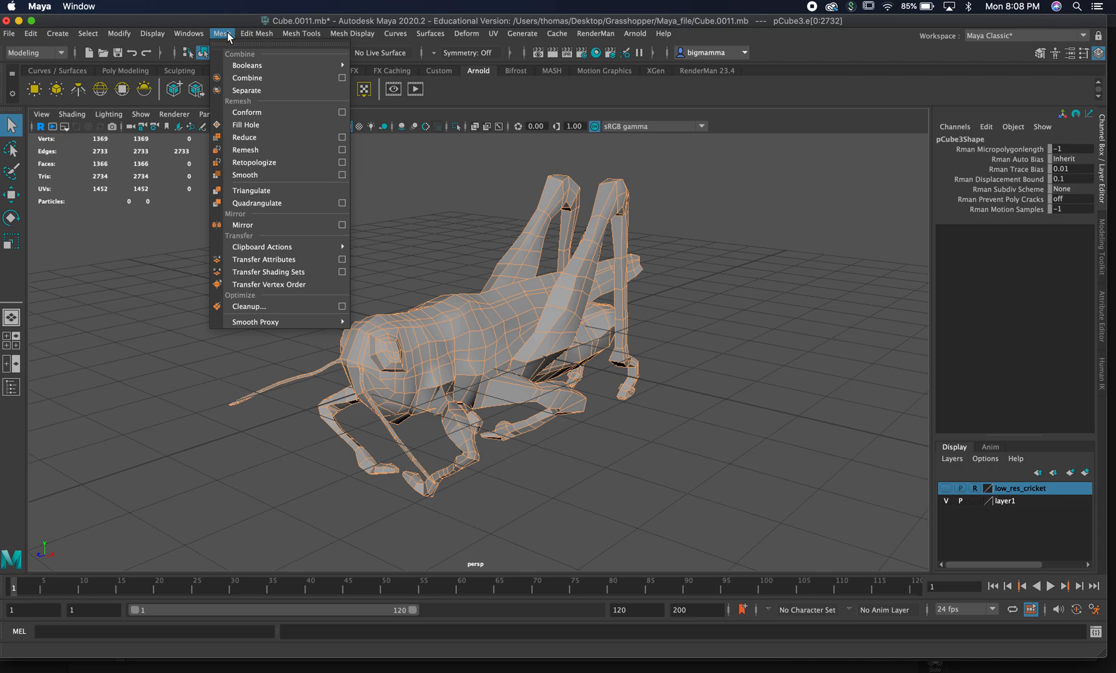
pyautogui.moveTo(256, 34)
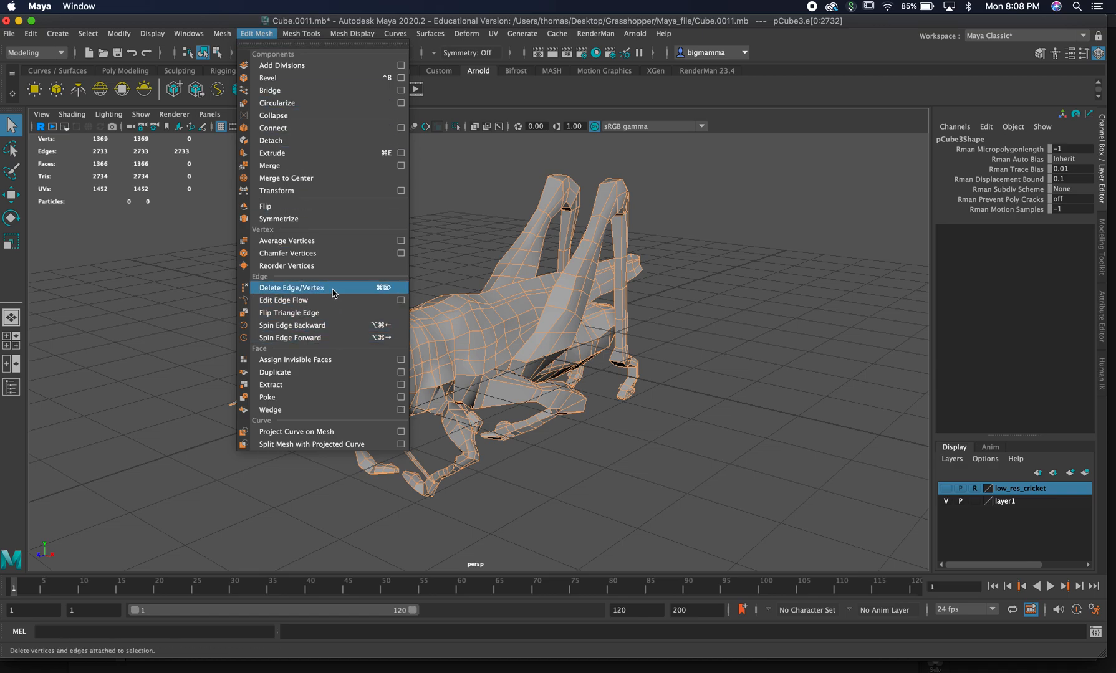
pyautogui.moveTo(290, 37)
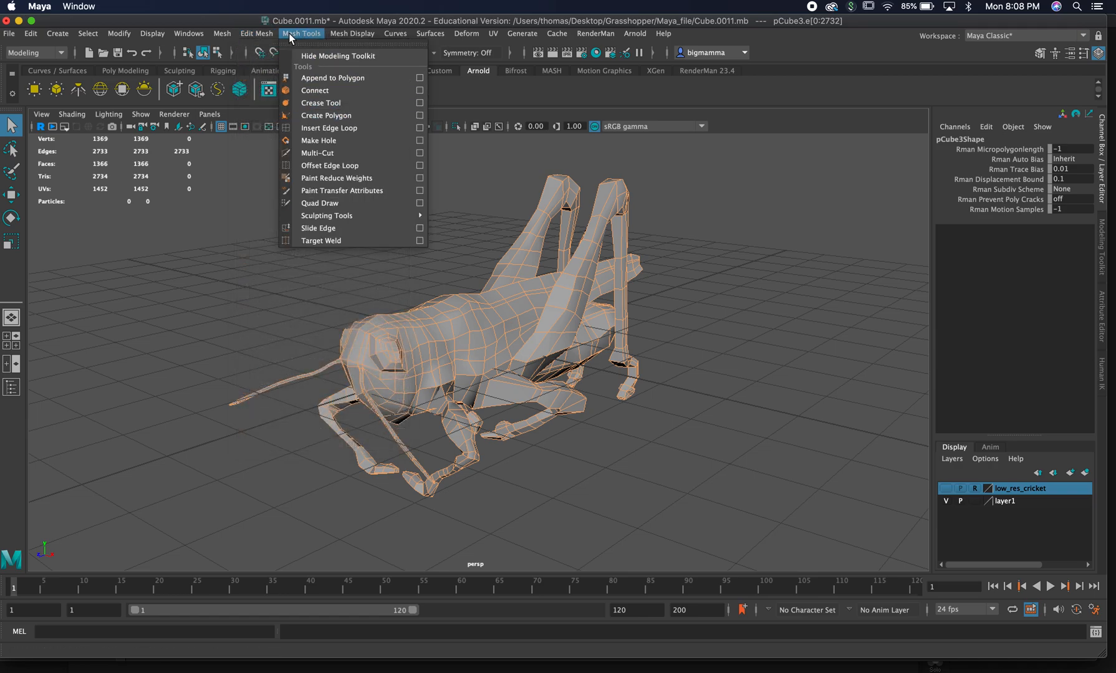
pyautogui.moveTo(347, 35)
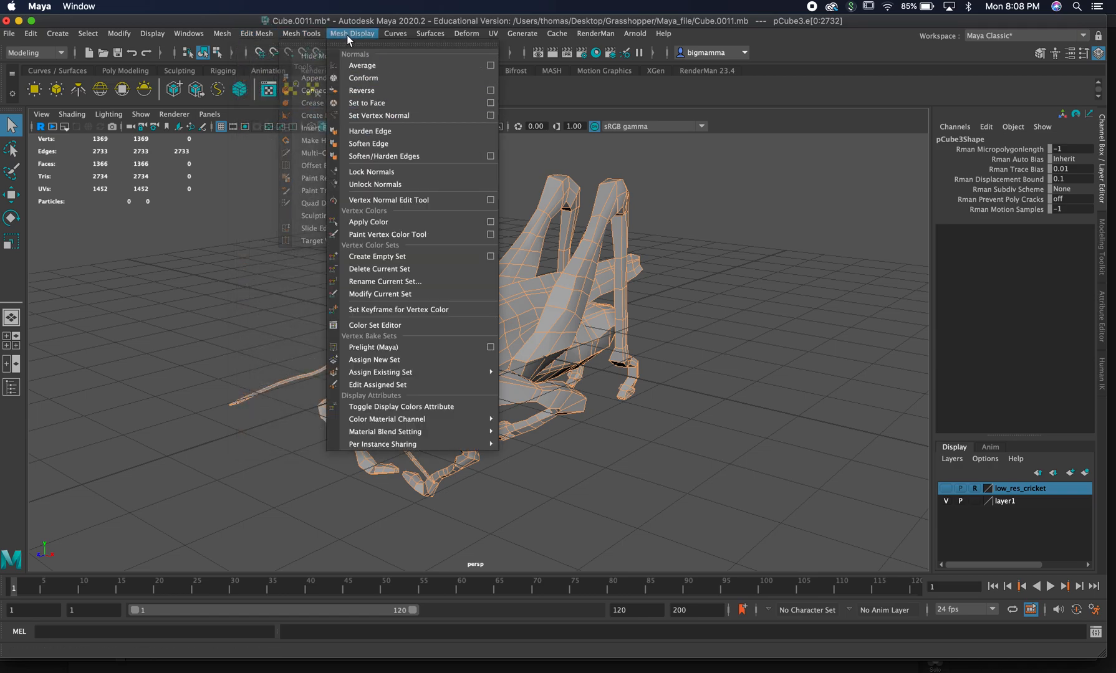
pyautogui.click(399, 144)
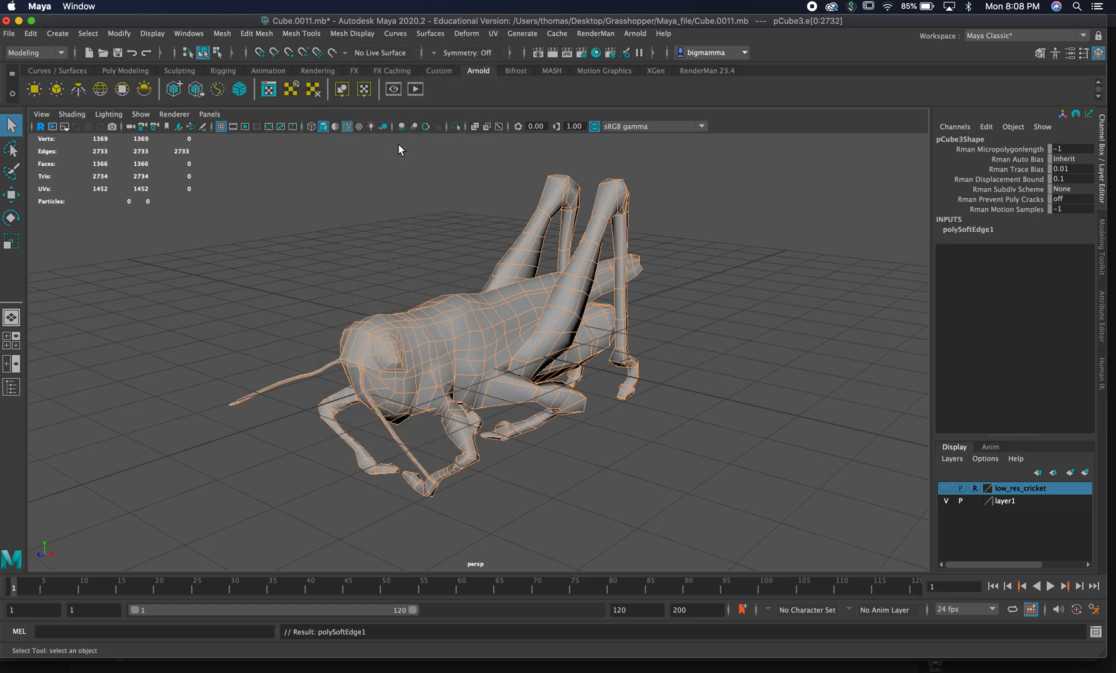
pyautogui.moveTo(471, 340); pyautogui.dragTo(555, 333, button='right')
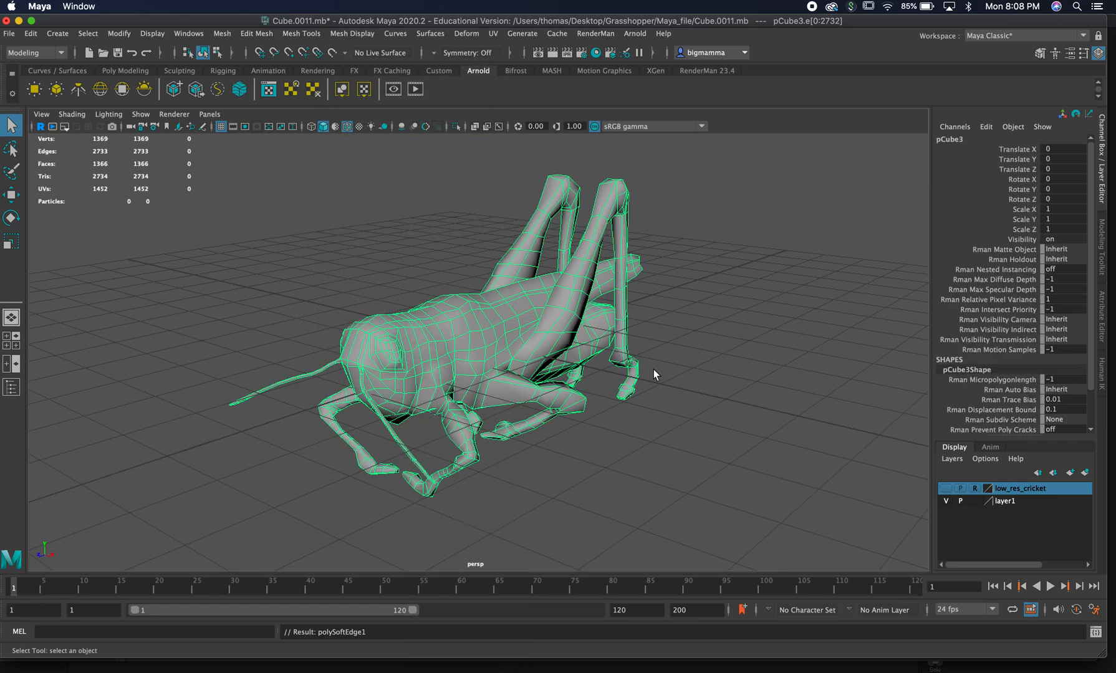
pyautogui.click(676, 387)
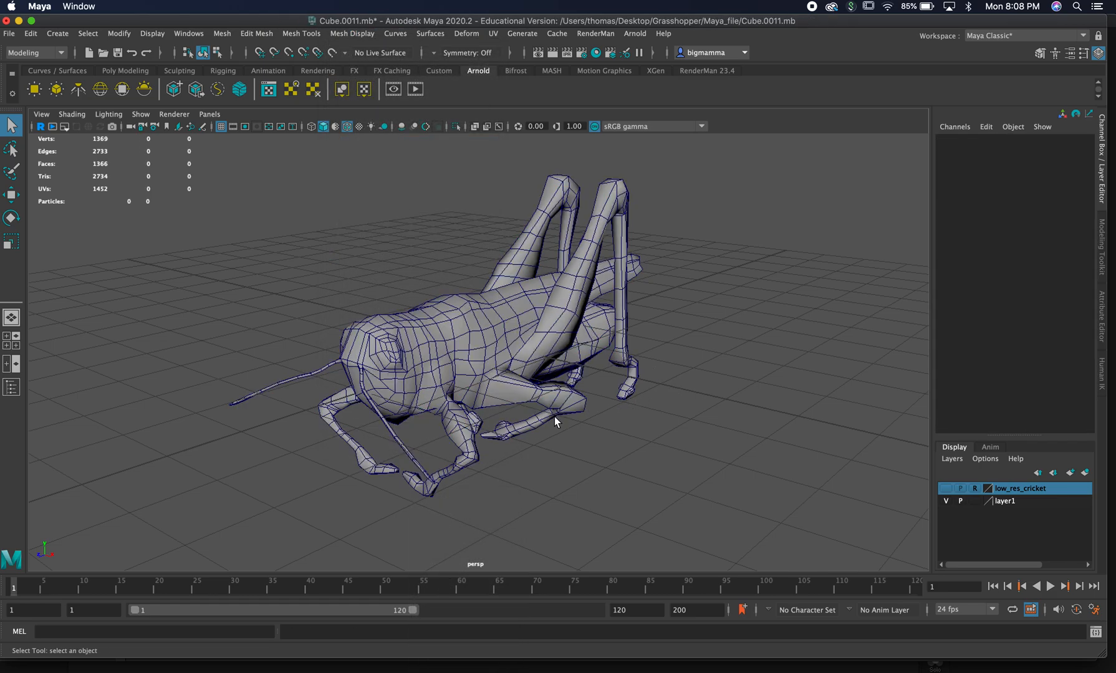
# - Select the softened grasshopper mesh and export it again with OBJexport, overwriting grasshoper_1.obj in the low obj final folder
pyautogui.keyDown('alt'); pyautogui.moveTo(416, 411); pyautogui.dragTo(626, 430, button='right'); pyautogui.keyUp('alt')
pyautogui.keyDown('alt'); pyautogui.moveTo(626, 430); pyautogui.dragTo(583, 420); pyautogui.keyUp('alt')
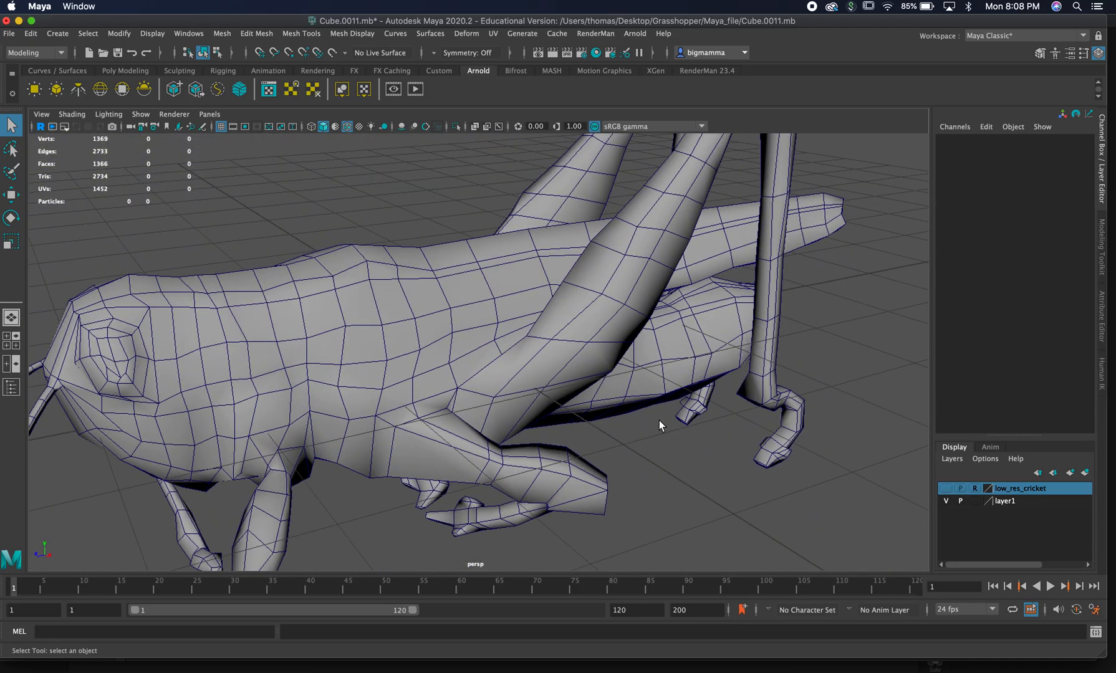
pyautogui.keyDown('alt'); pyautogui.moveTo(648, 420); pyautogui.dragTo(415, 378, button='right'); pyautogui.keyUp('alt')
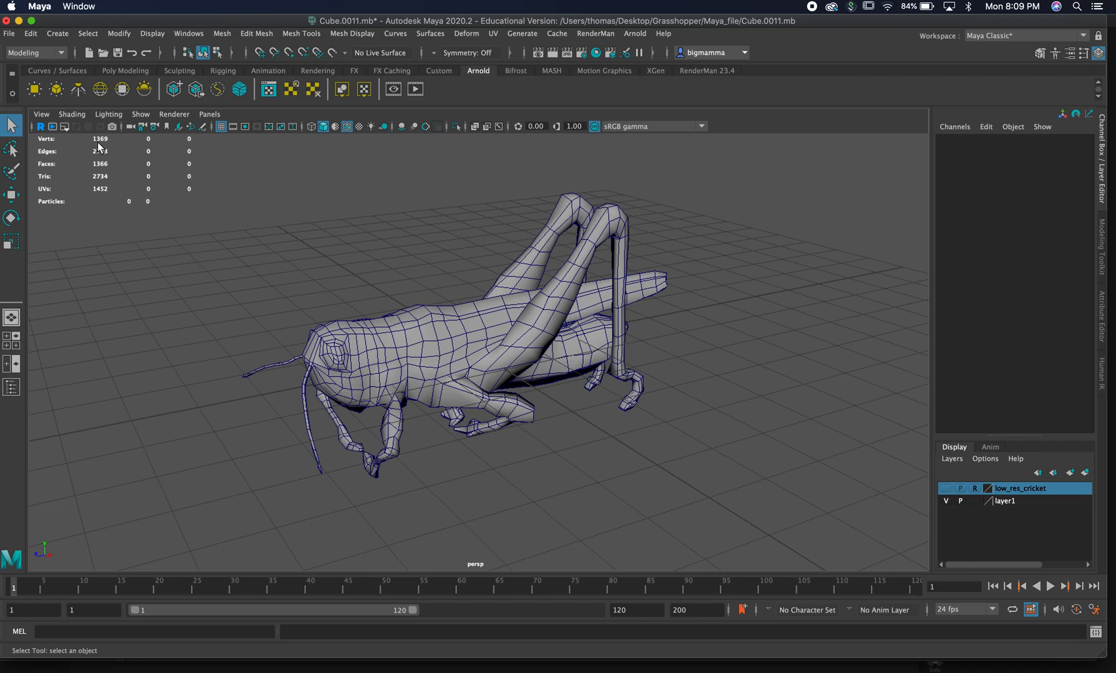
pyautogui.click(463, 335)
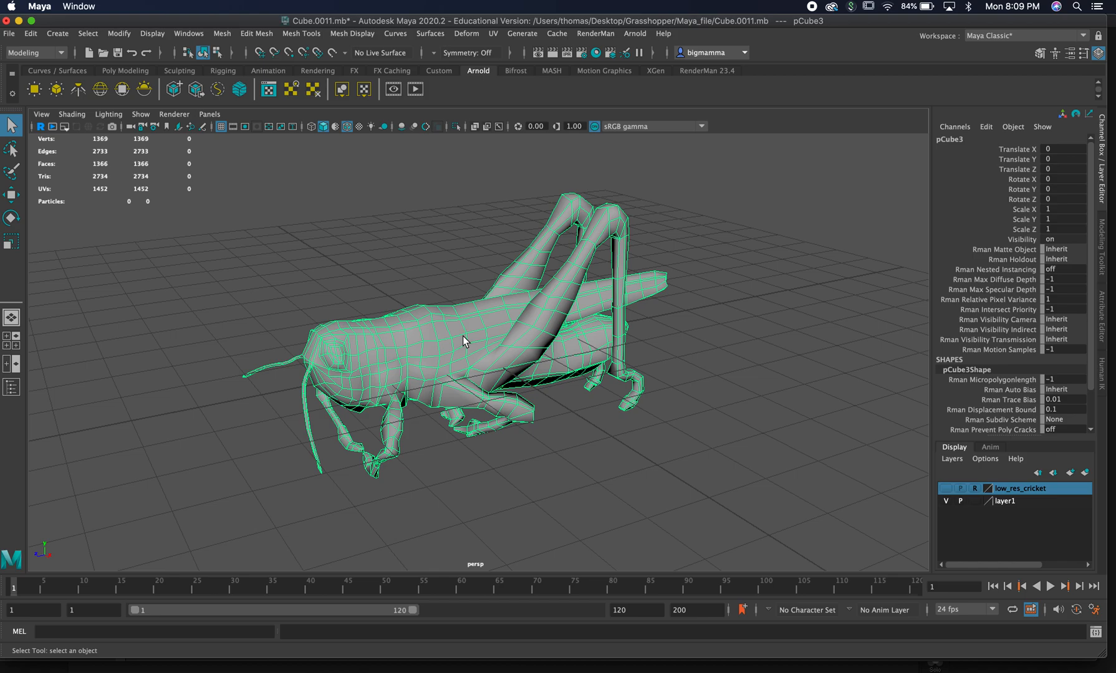
pyautogui.click(360, 34)
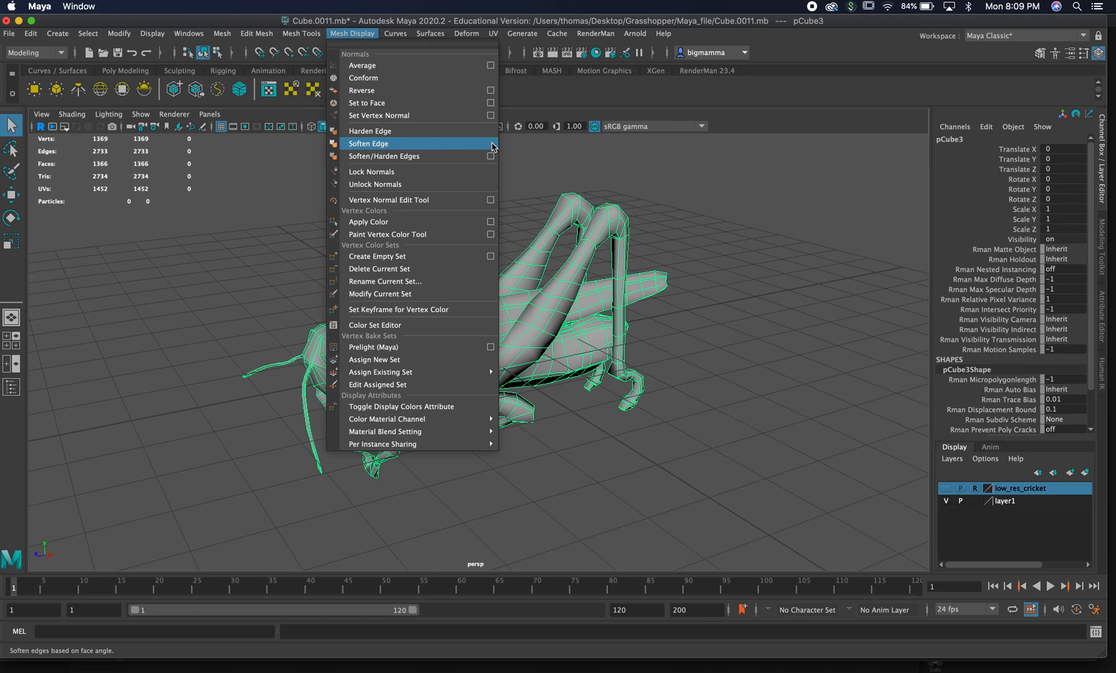
pyautogui.moveTo(559, 213); pyautogui.dragTo(617, 193, button='right')
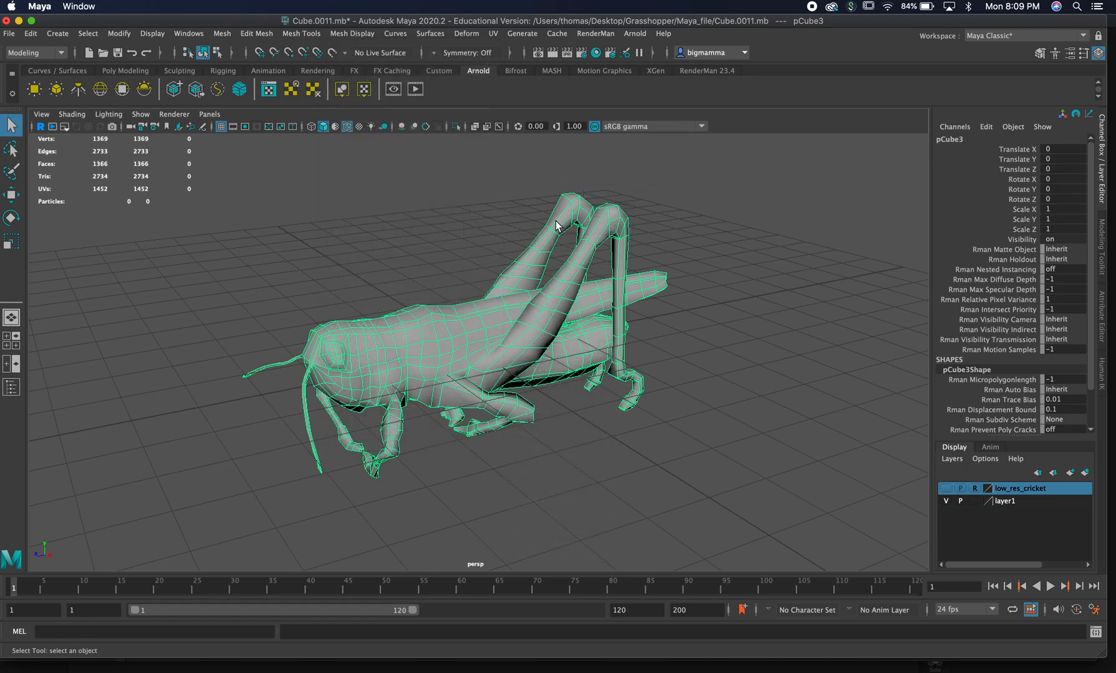
pyautogui.click(10, 33)
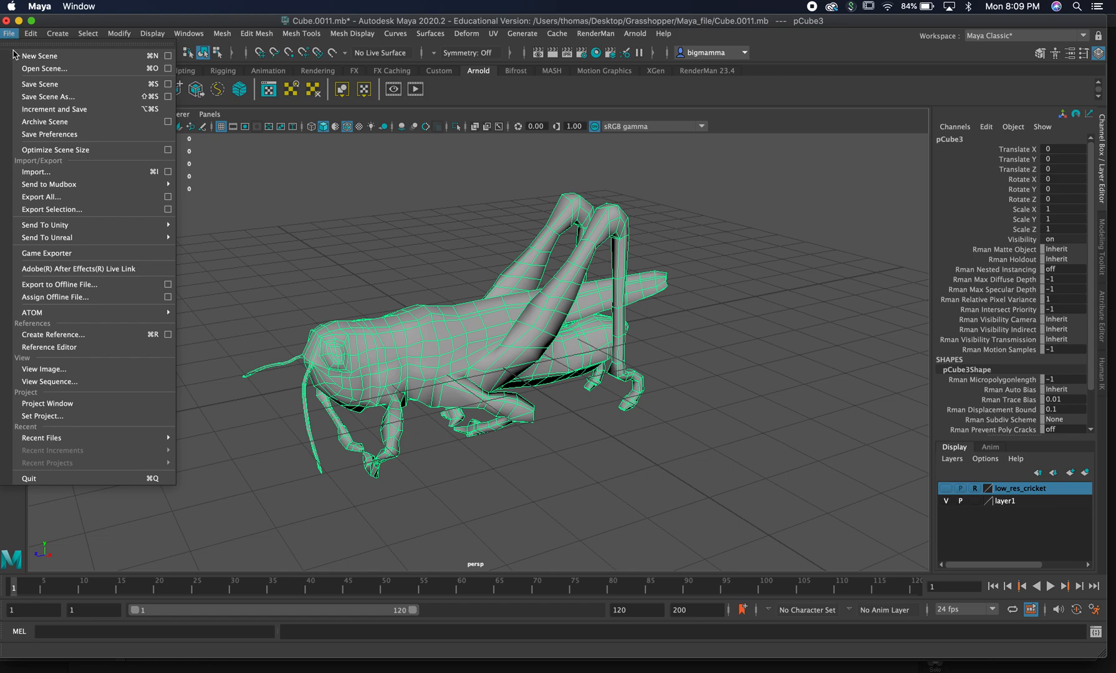
pyautogui.click(62, 209)
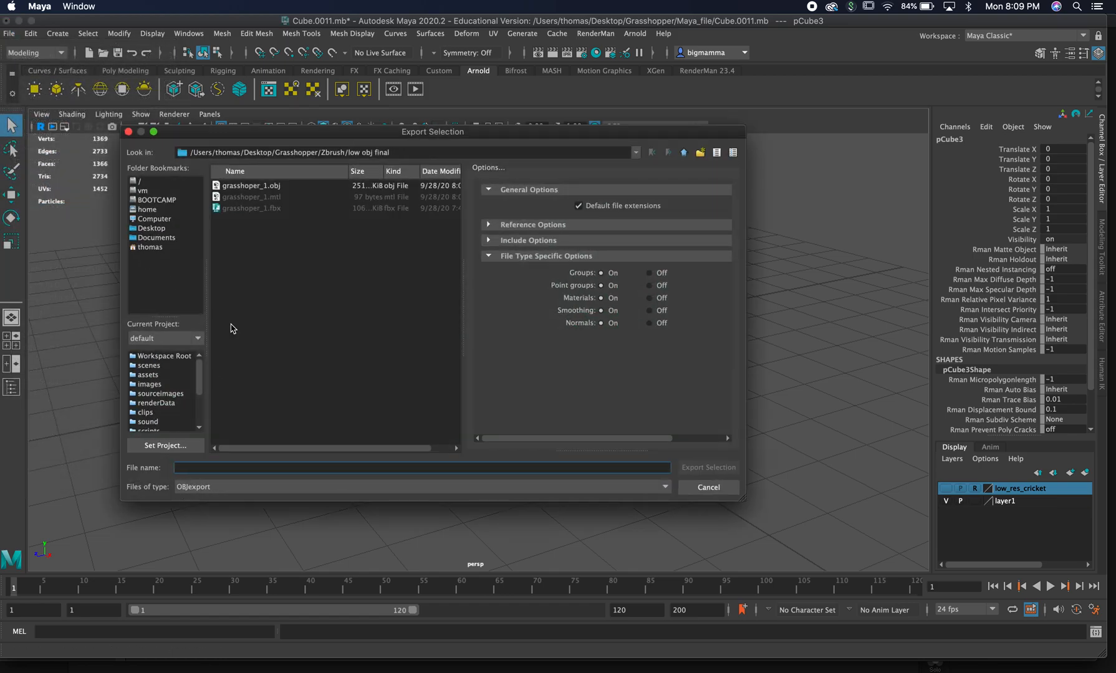
pyautogui.click(269, 186)
pyautogui.click(709, 468)
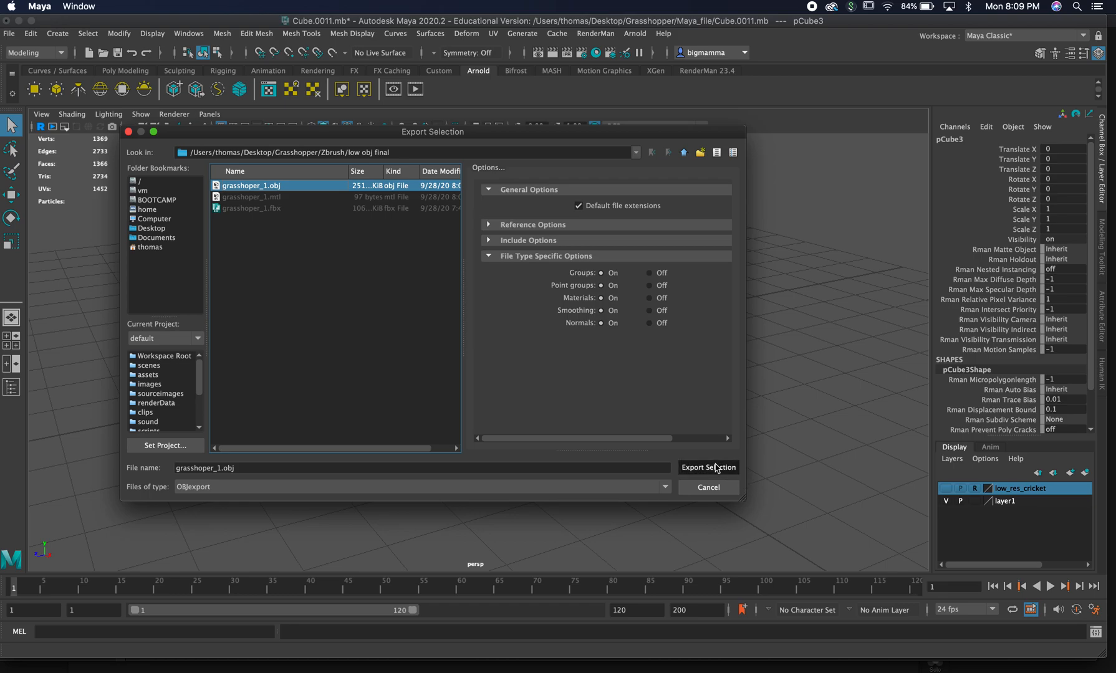
pyautogui.click(416, 319)
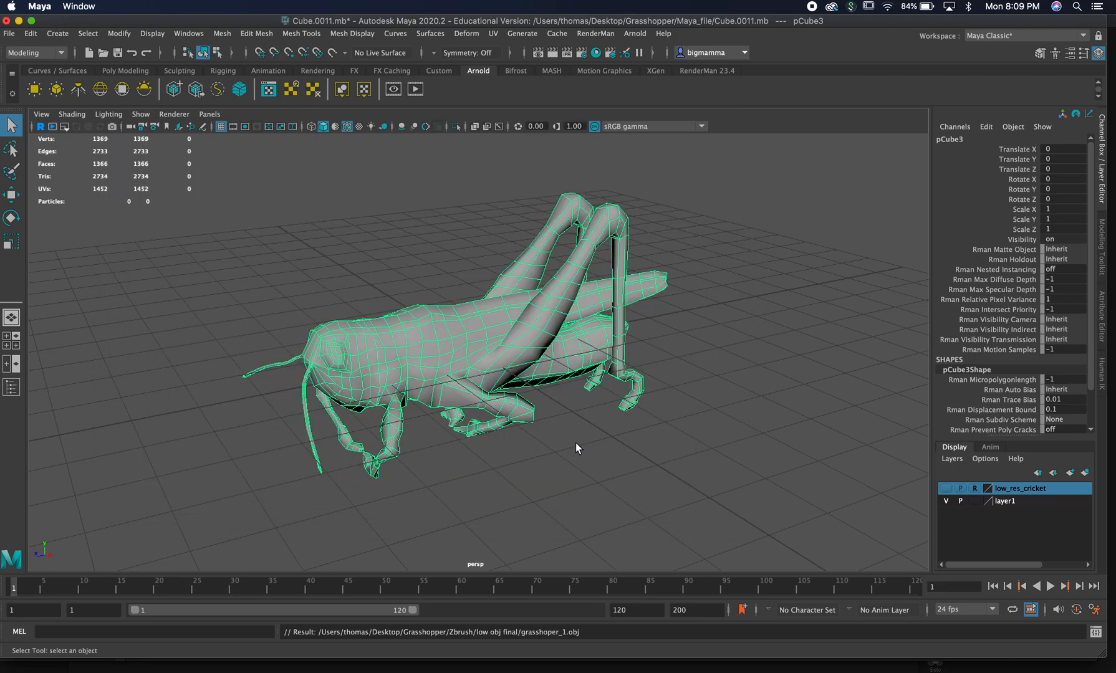
# - Switch to ZBrush and hide the LightBox browser to reveal the empty canvas
pyautogui.keyDown('alt'); pyautogui.moveTo(489, 425); pyautogui.dragTo(549, 399); pyautogui.keyUp('alt')
pyautogui.keyDown('alt'); pyautogui.moveTo(458, 378); pyautogui.dragTo(646, 371, button='right'); pyautogui.keyUp('alt')
pyautogui.keyDown('alt'); pyautogui.moveTo(517, 311); pyautogui.dragTo(454, 292); pyautogui.keyUp('alt')
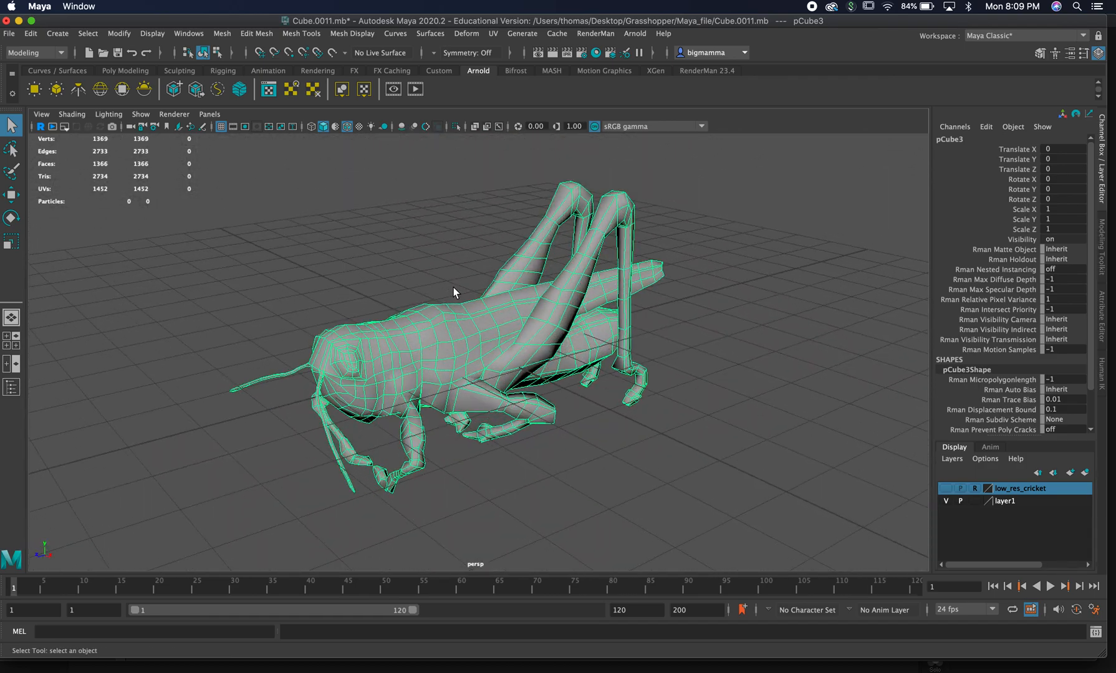
pyautogui.press('super+Tab')
pyautogui.press('super+Tab')
pyautogui.press('super+Tab')
pyautogui.press('super+Tab')
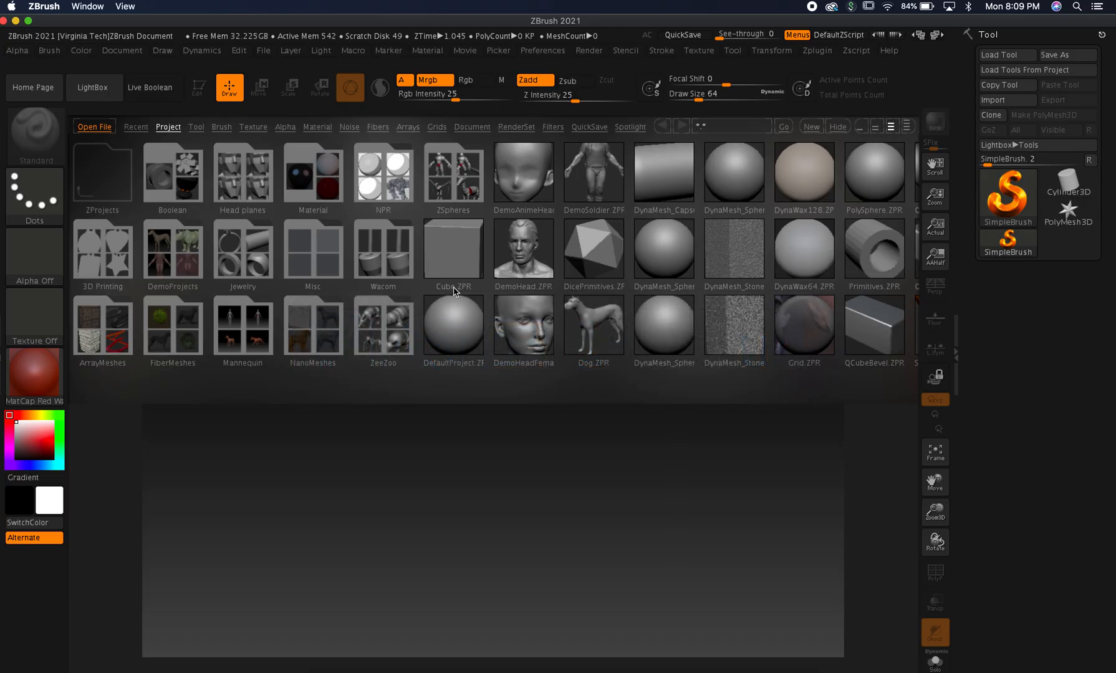
pyautogui.click(837, 127)
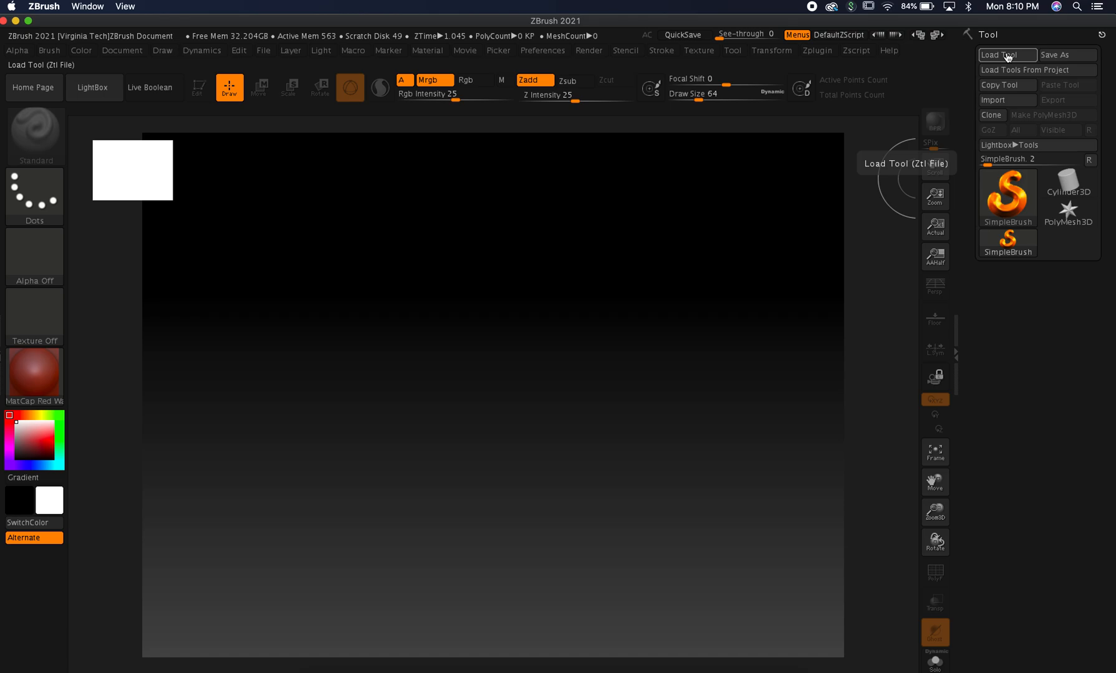
# - Import grasshoper_1.obj from the Desktop's Grasshopper/Zbrush/low obj final folder, splitting its nonstandard polygons into Quads and Triangles
pyautogui.click(1008, 101)
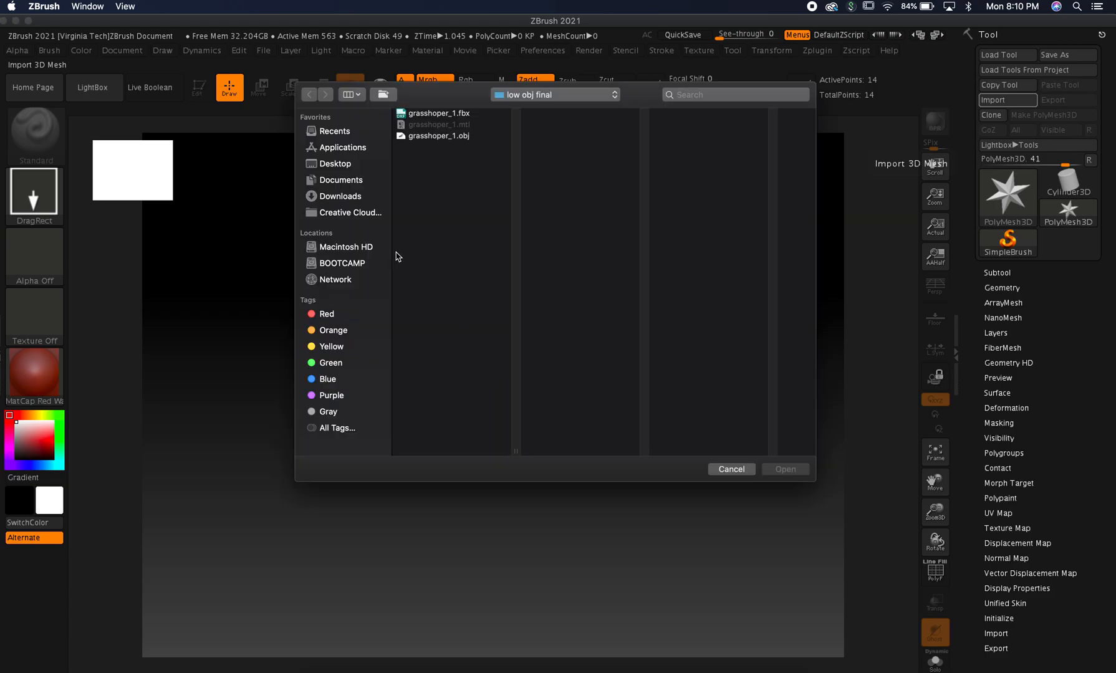
pyautogui.click(339, 165)
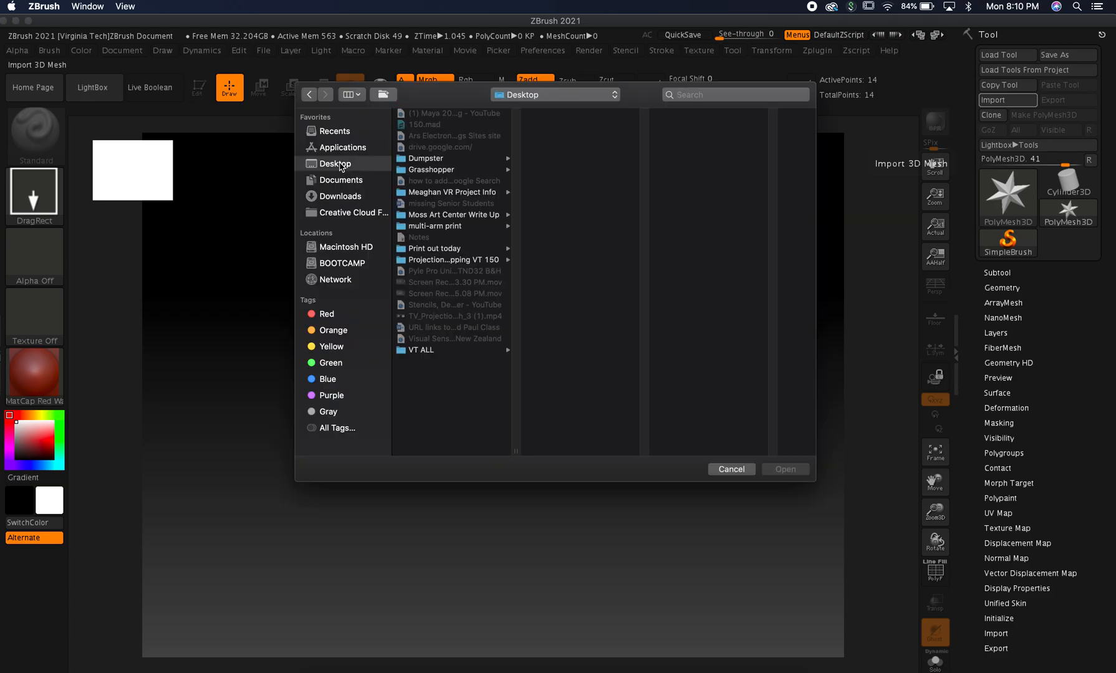
pyautogui.click(453, 172)
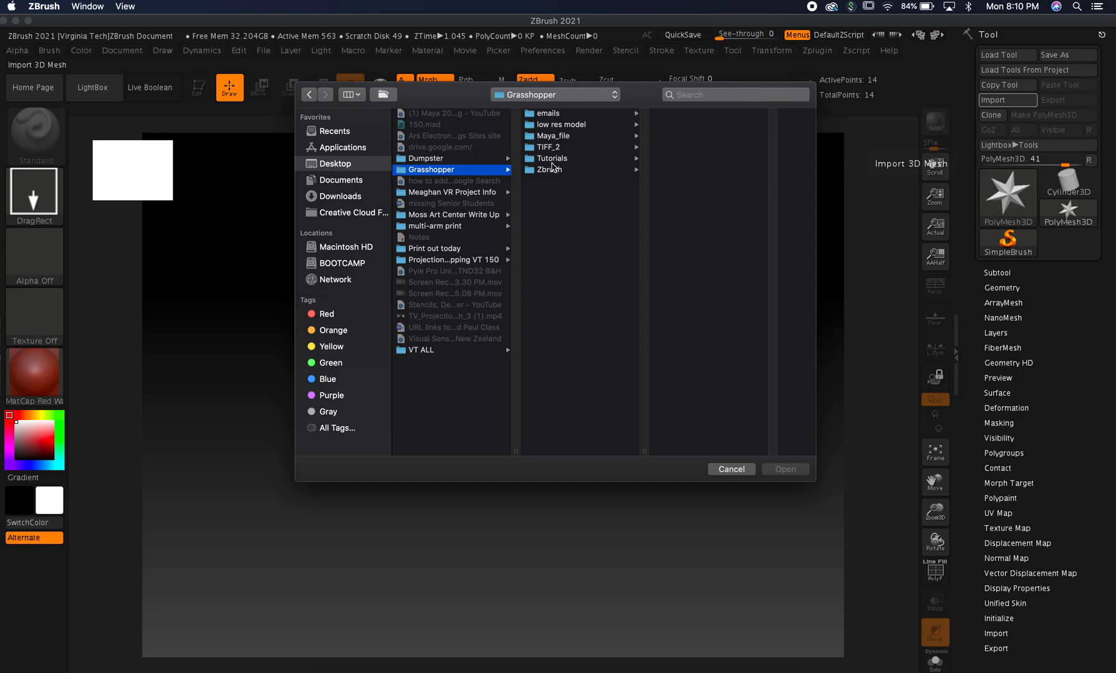
pyautogui.click(556, 173)
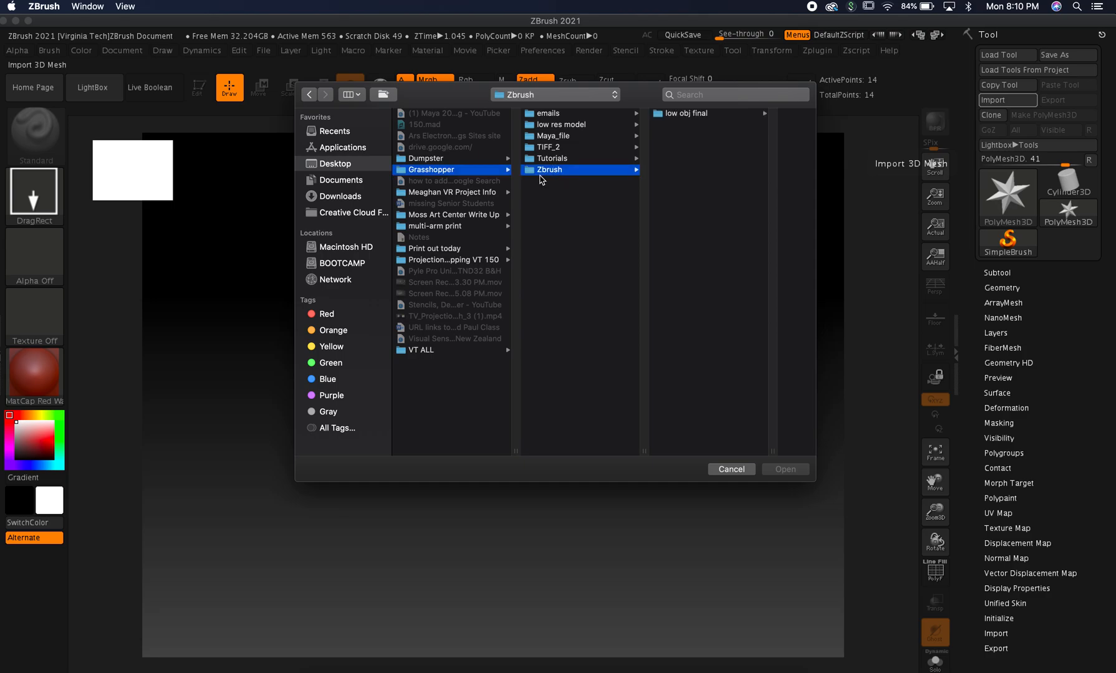
pyautogui.click(670, 116)
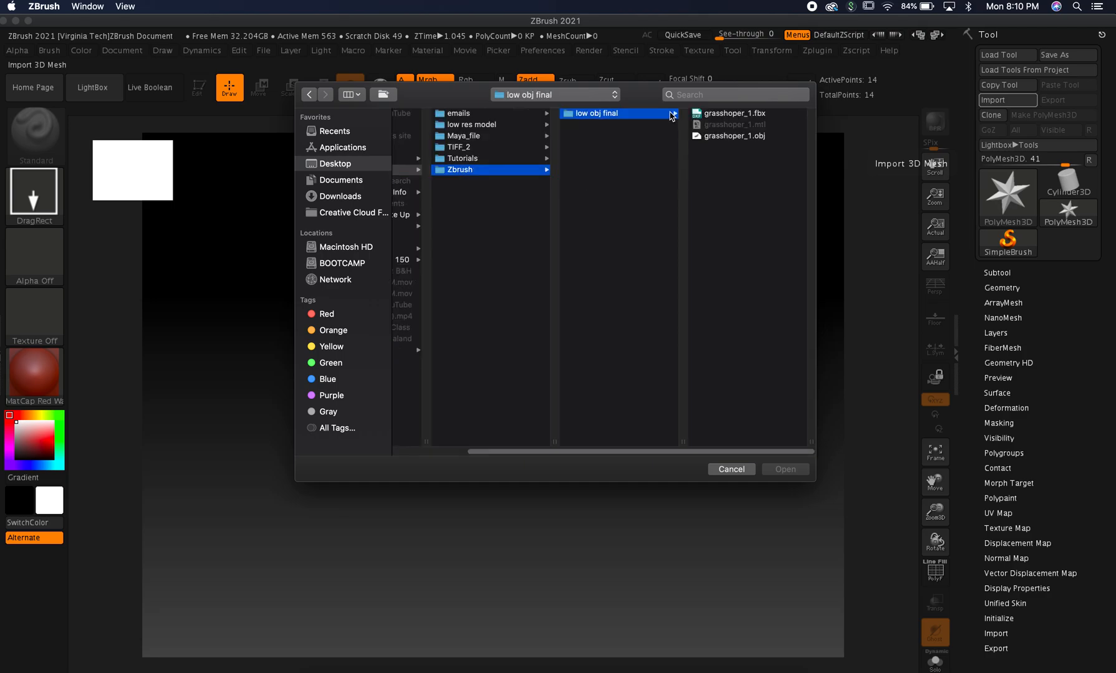
pyautogui.click(726, 136)
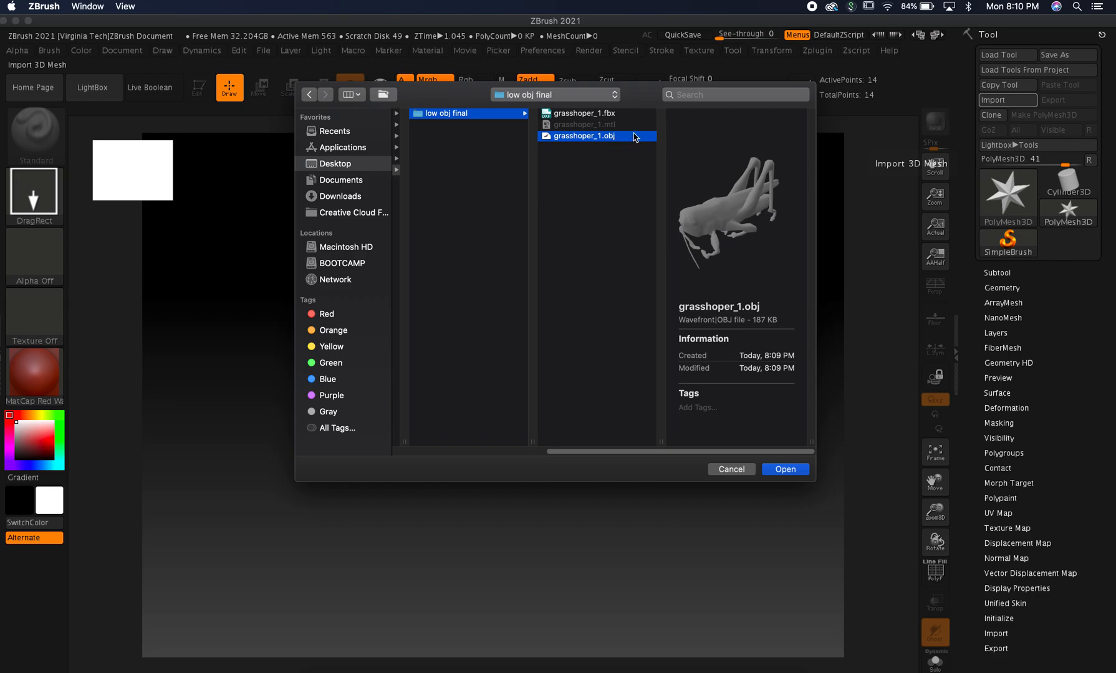
pyautogui.click(784, 471)
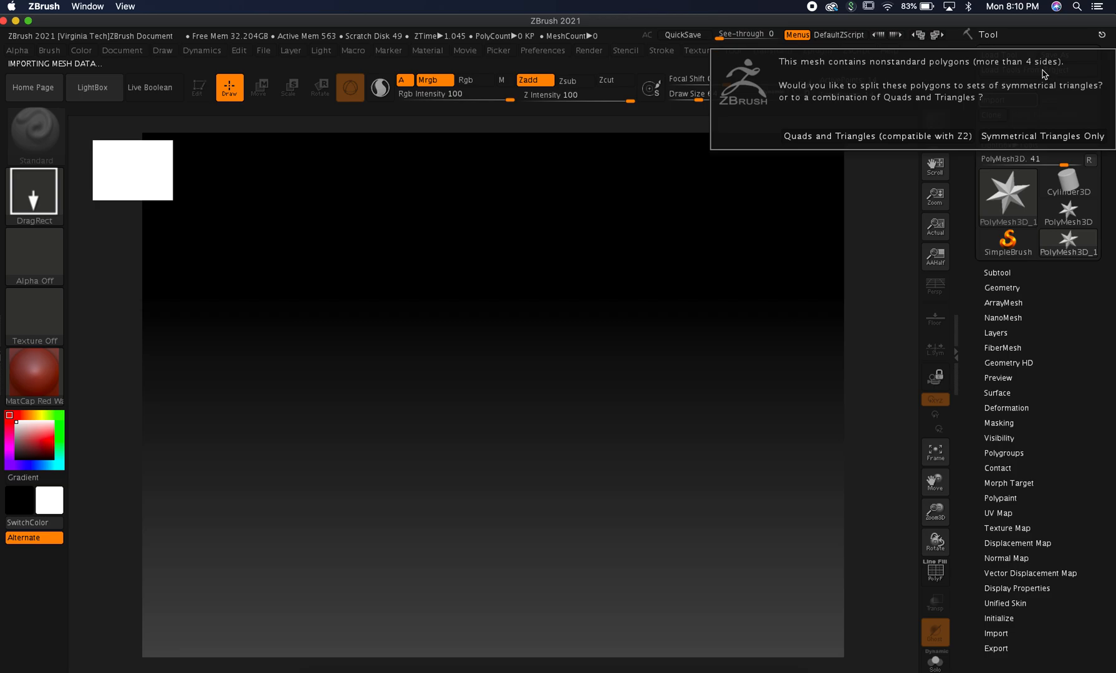
pyautogui.click(857, 138)
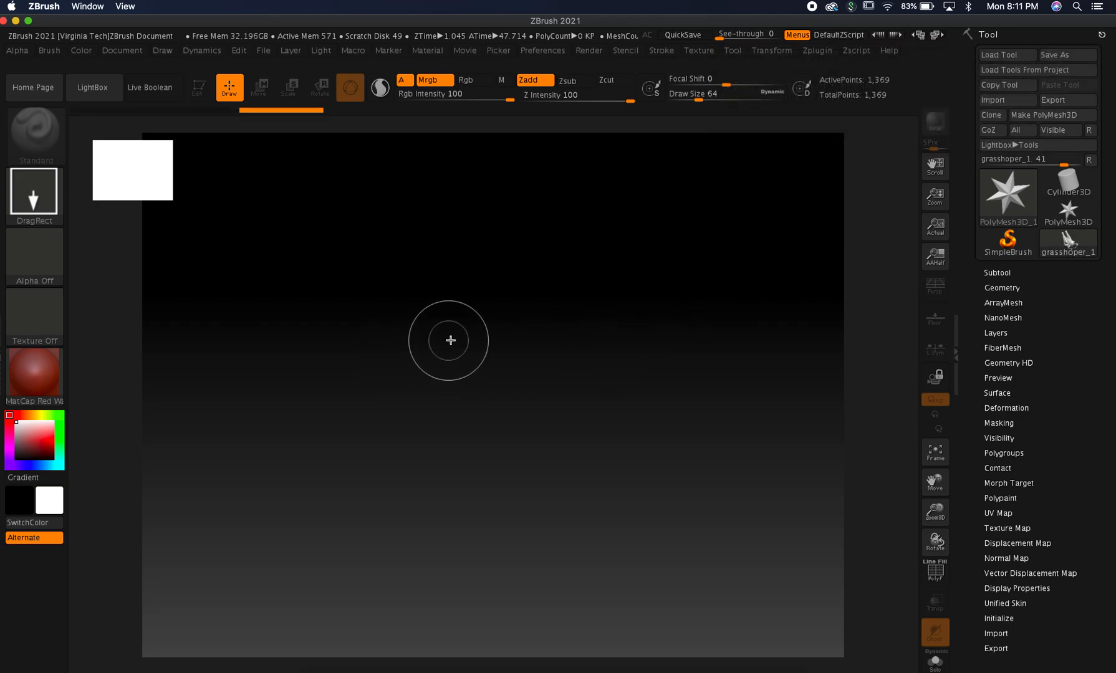
# - Draw the imported grasshopper on the canvas, turn on Edit mode and straighten the model into a front view
pyautogui.moveTo(467, 338); pyautogui.dragTo(634, 638)
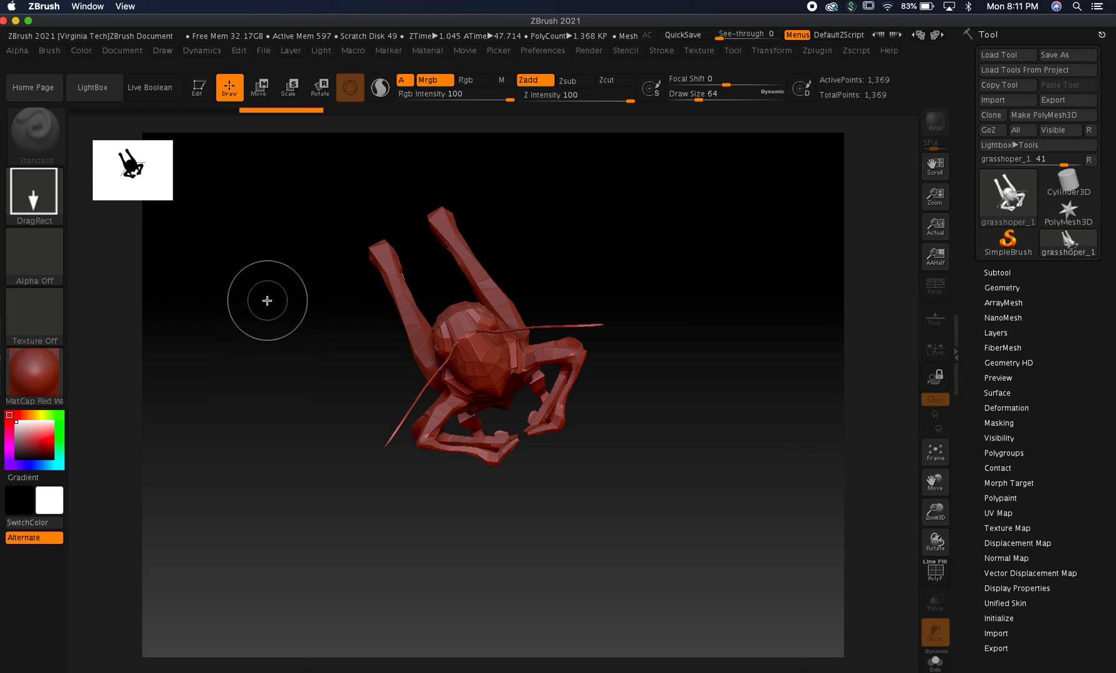
pyautogui.click(198, 87)
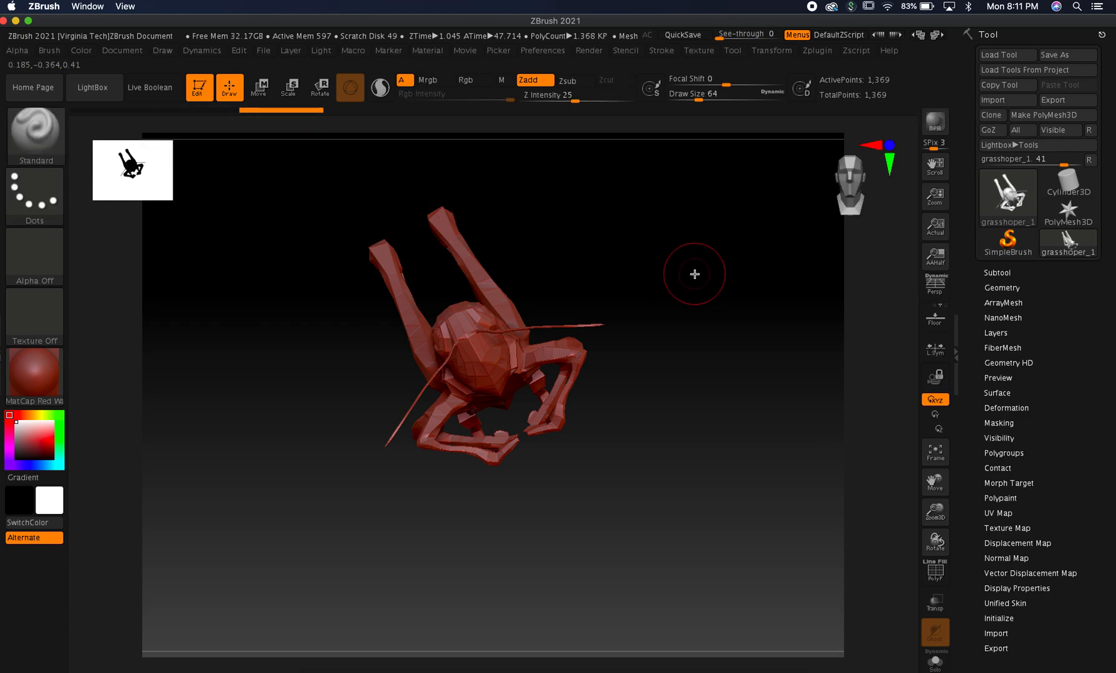
pyautogui.moveTo(599, 242); pyautogui.dragTo(625, 235)
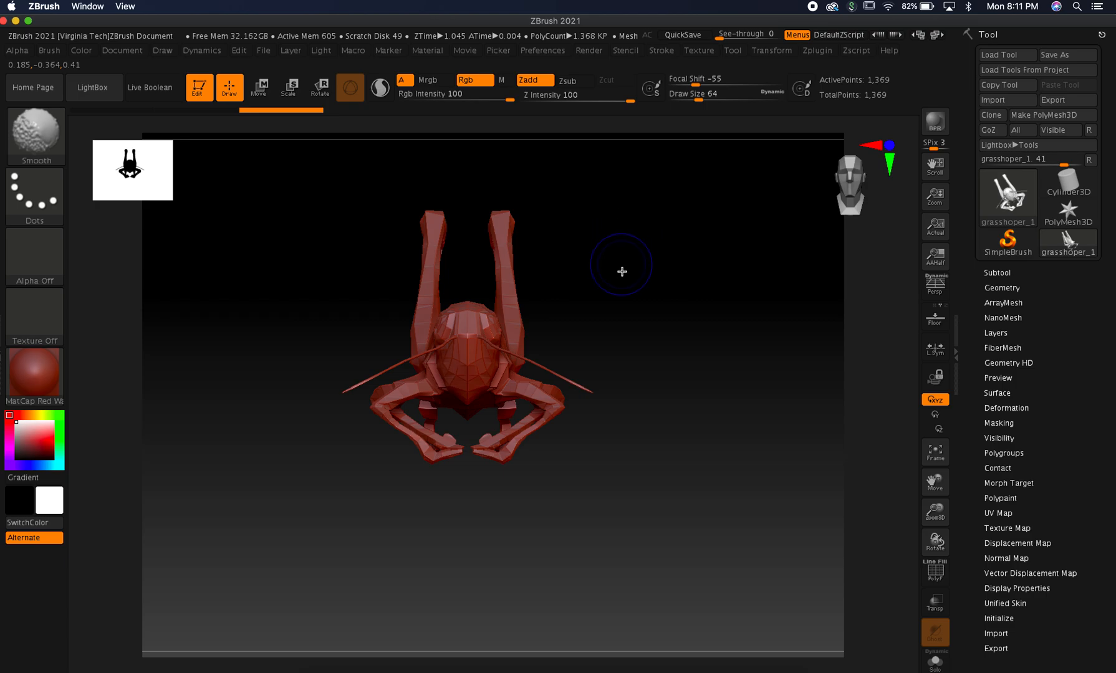
# - Rotate the grasshopper to examine it from the side, the front and an angled front view
pyautogui.moveTo(673, 457)
pyautogui.mouseDown()
pyautogui.moveTo(591, 455)
pyautogui.moveTo(673, 455)
pyautogui.mouseUp()
pyautogui.moveTo(695, 384); pyautogui.dragTo(614, 349)
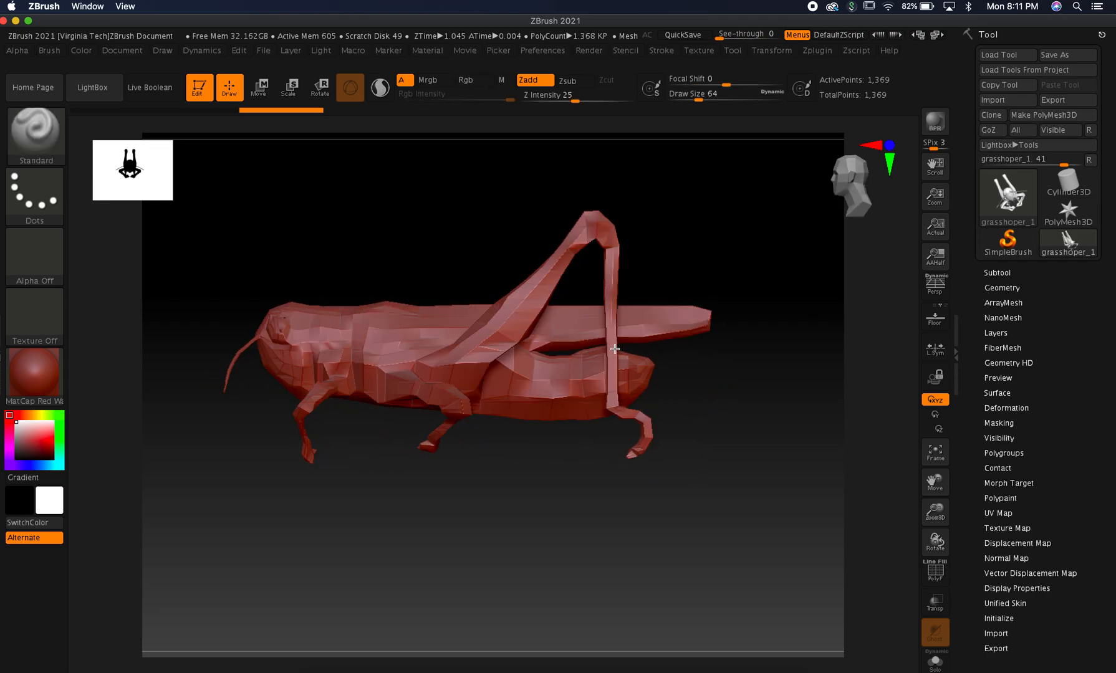
pyautogui.moveTo(742, 466)
pyautogui.keyDown('shift'); pyautogui.mouseDown()
pyautogui.moveTo(685, 510)
pyautogui.moveTo(650, 508)
pyautogui.mouseUp(); pyautogui.keyUp('shift')
pyautogui.moveTo(687, 360)
pyautogui.mouseDown()
pyautogui.moveTo(663, 363)
pyautogui.moveTo(632, 408)
pyautogui.moveTo(520, 437)
pyautogui.moveTo(571, 434)
pyautogui.mouseUp()
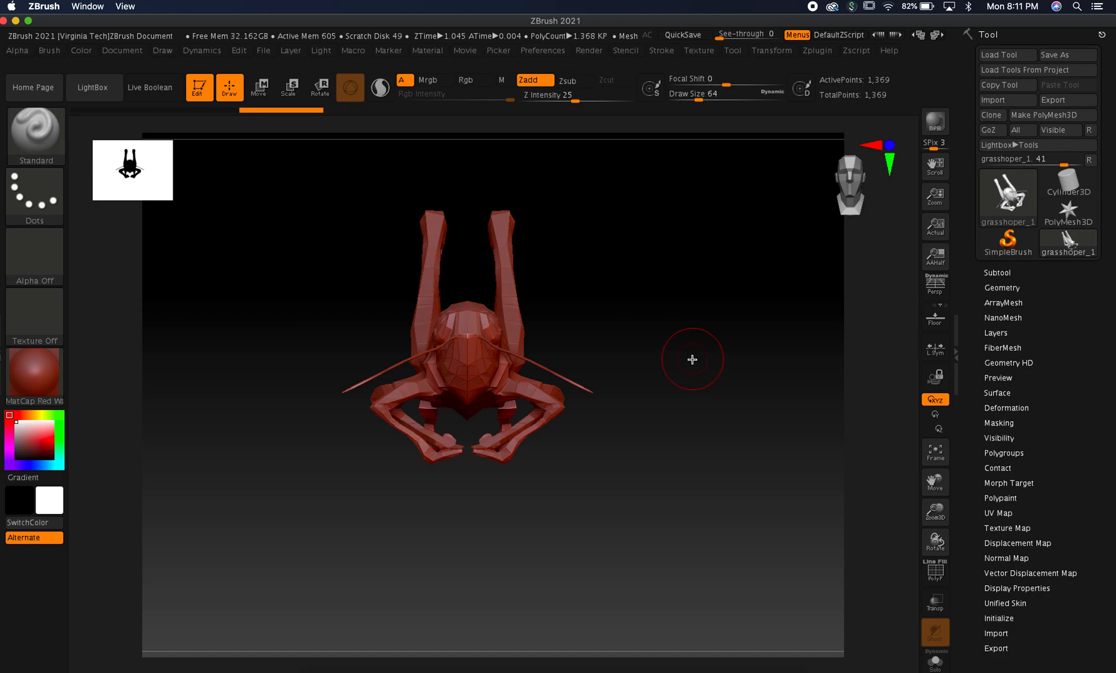
pyautogui.moveTo(622, 301); pyautogui.dragTo(648, 310)
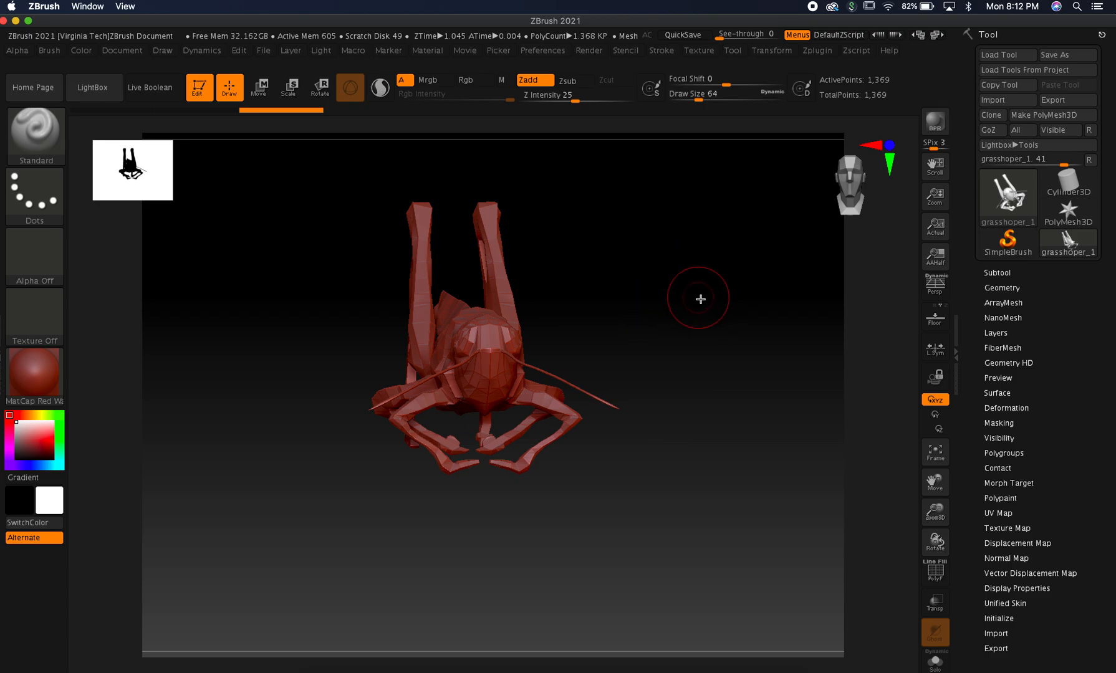
pyautogui.moveTo(691, 275); pyautogui.dragTo(669, 286)
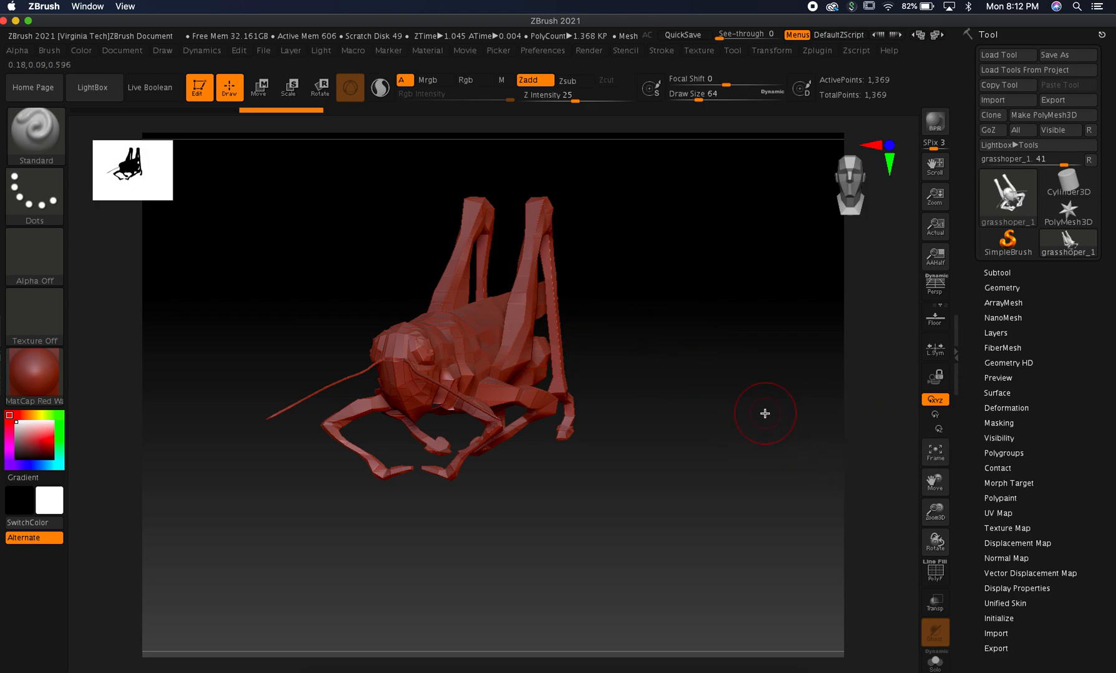
# - Examine the grasshopper by rotating, moving, scaling and framing it on the canvas with the view navigation controls
pyautogui.moveTo(936, 541)
pyautogui.mouseDown()
pyautogui.moveTo(960, 541)
pyautogui.moveTo(937, 543)
pyautogui.moveTo(935, 529)
pyautogui.mouseUp()
pyautogui.moveTo(938, 479)
pyautogui.mouseDown()
pyautogui.moveTo(952, 488)
pyautogui.moveTo(944, 493)
pyautogui.mouseUp()
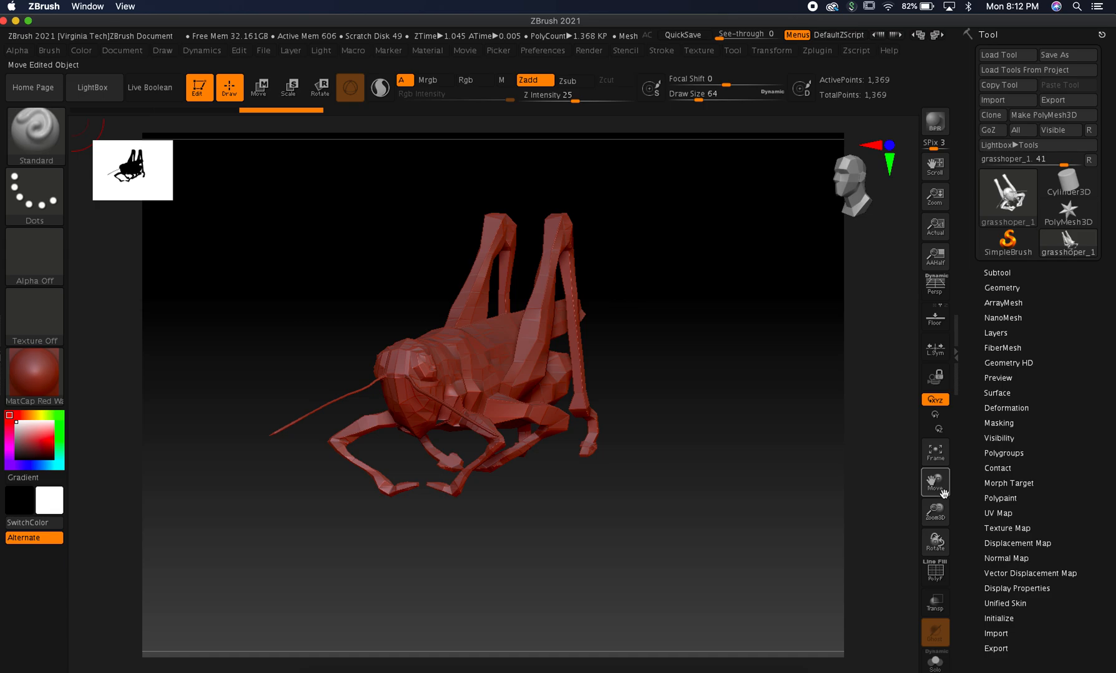
pyautogui.click(939, 459)
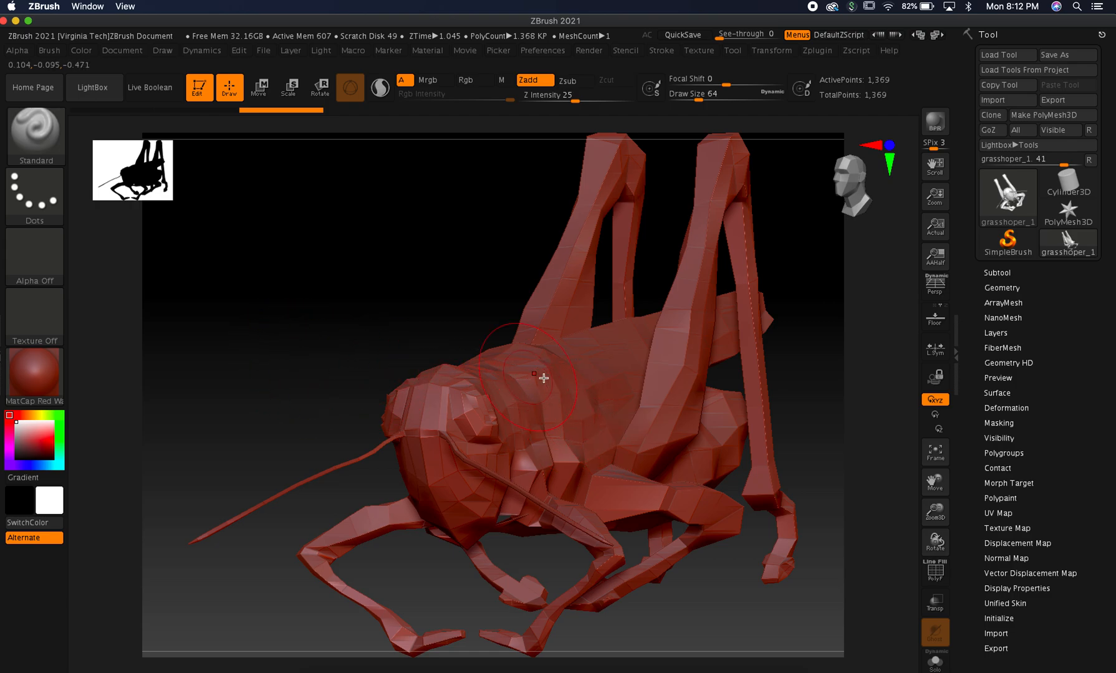
pyautogui.moveTo(935, 539)
pyautogui.mouseDown()
pyautogui.moveTo(953, 542)
pyautogui.moveTo(935, 541)
pyautogui.mouseUp()
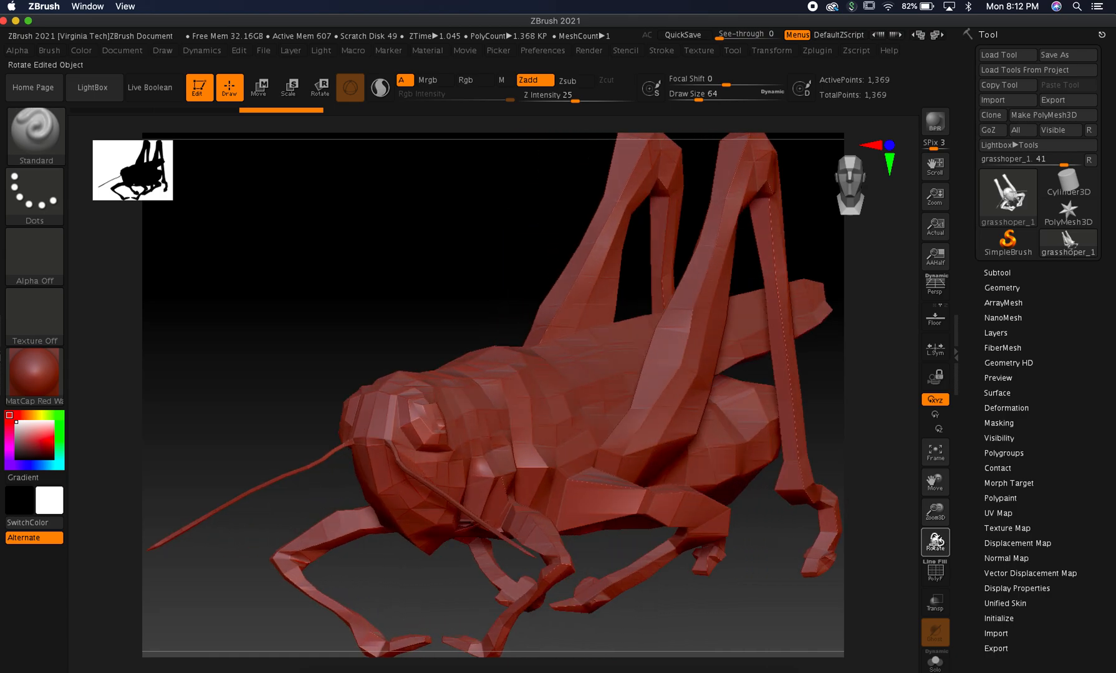
pyautogui.click(935, 461)
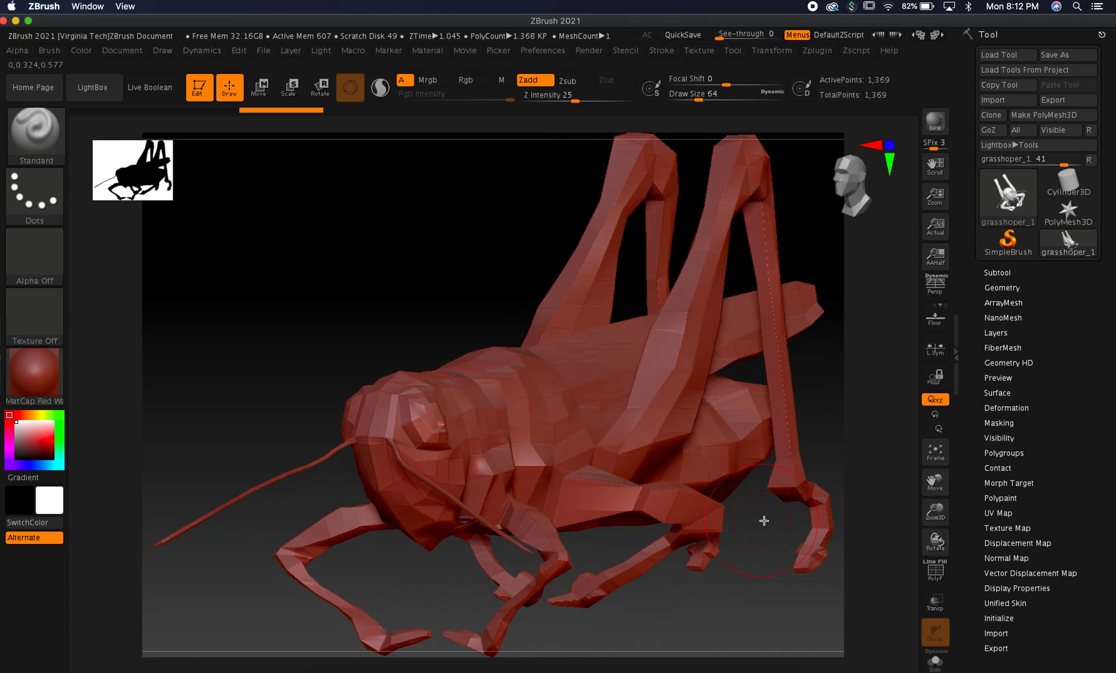
pyautogui.moveTo(934, 481); pyautogui.dragTo(895, 476)
pyautogui.moveTo(933, 510)
pyautogui.mouseDown()
pyautogui.moveTo(924, 521)
pyautogui.moveTo(926, 506)
pyautogui.mouseUp()
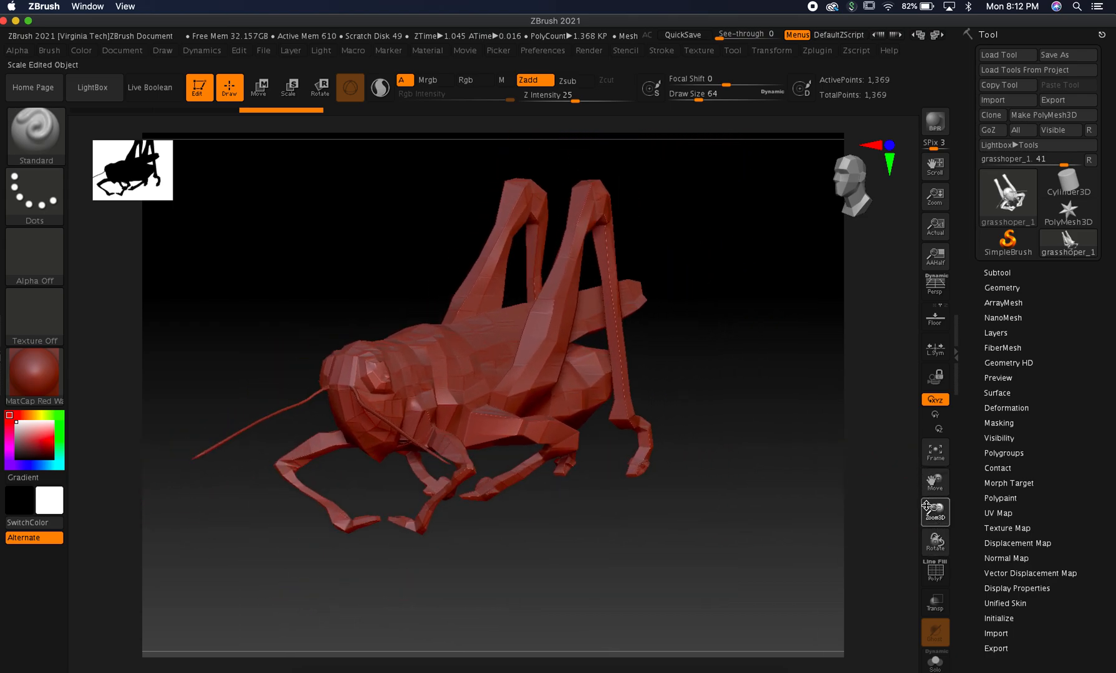
pyautogui.moveTo(730, 448); pyautogui.dragTo(674, 450)
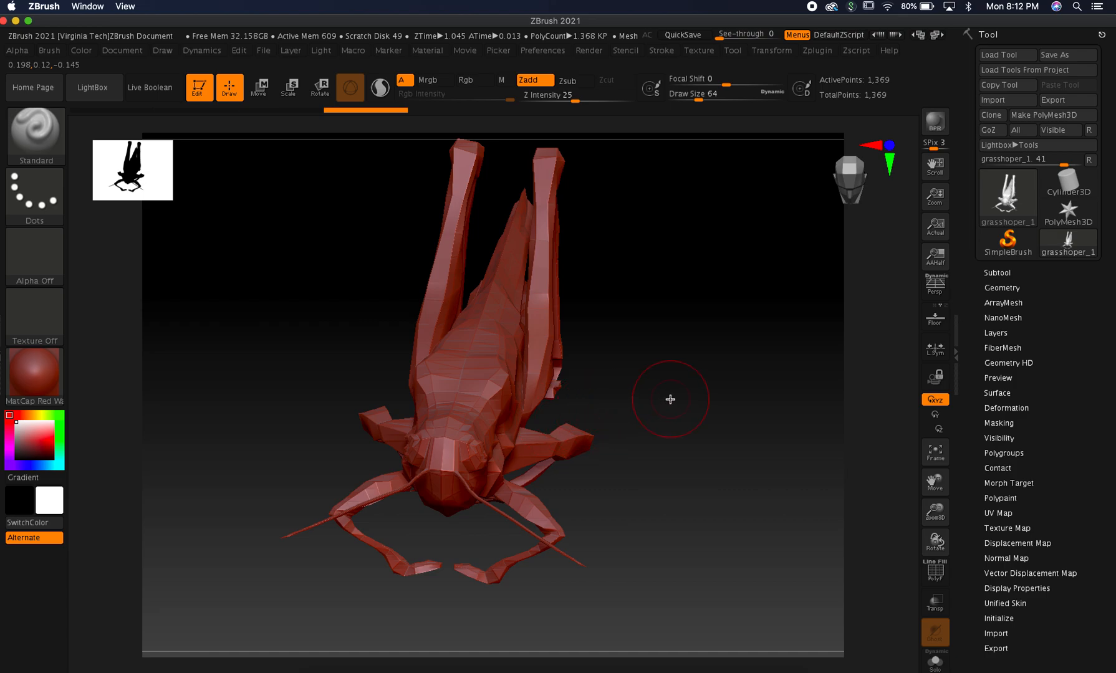
# - Step back and forth through the undo history between the star and the grasshopper, finishing on the imported grasshopper
pyautogui.hotkey('ctrl', 'z')
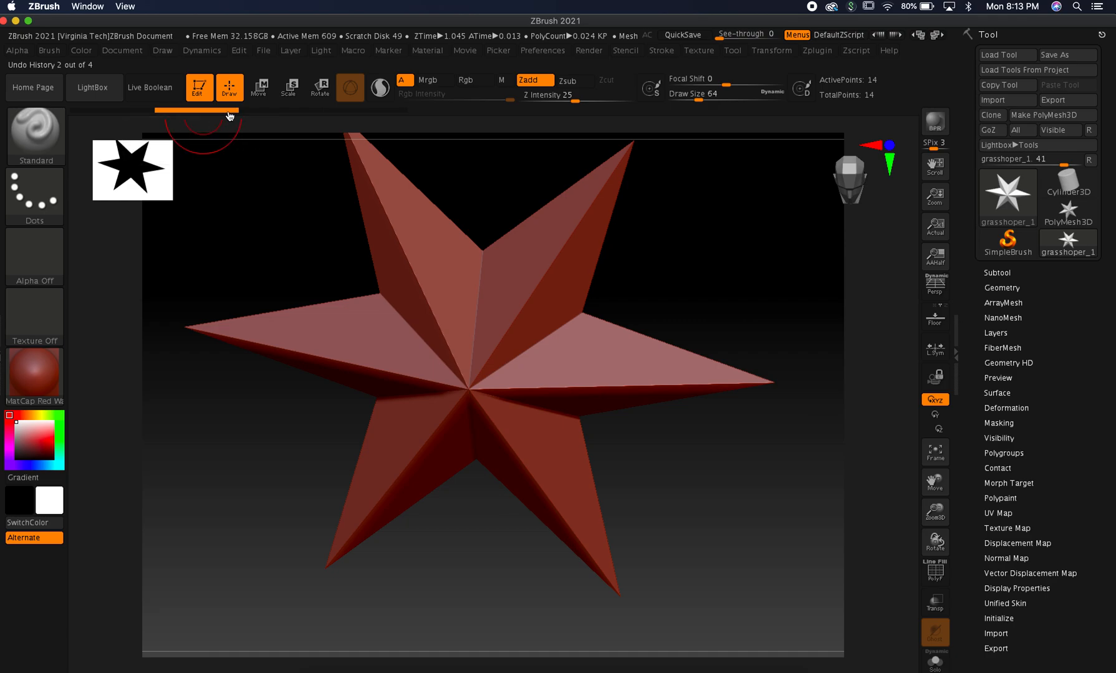
pyautogui.click(267, 113)
pyautogui.click(193, 111)
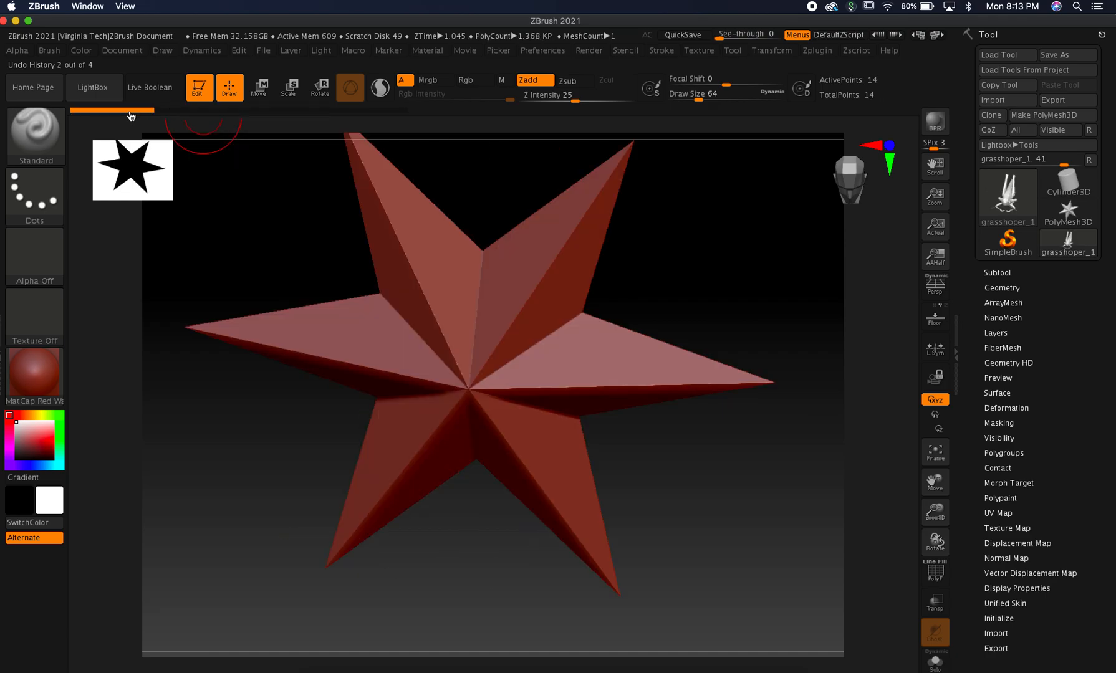
pyautogui.click(274, 114)
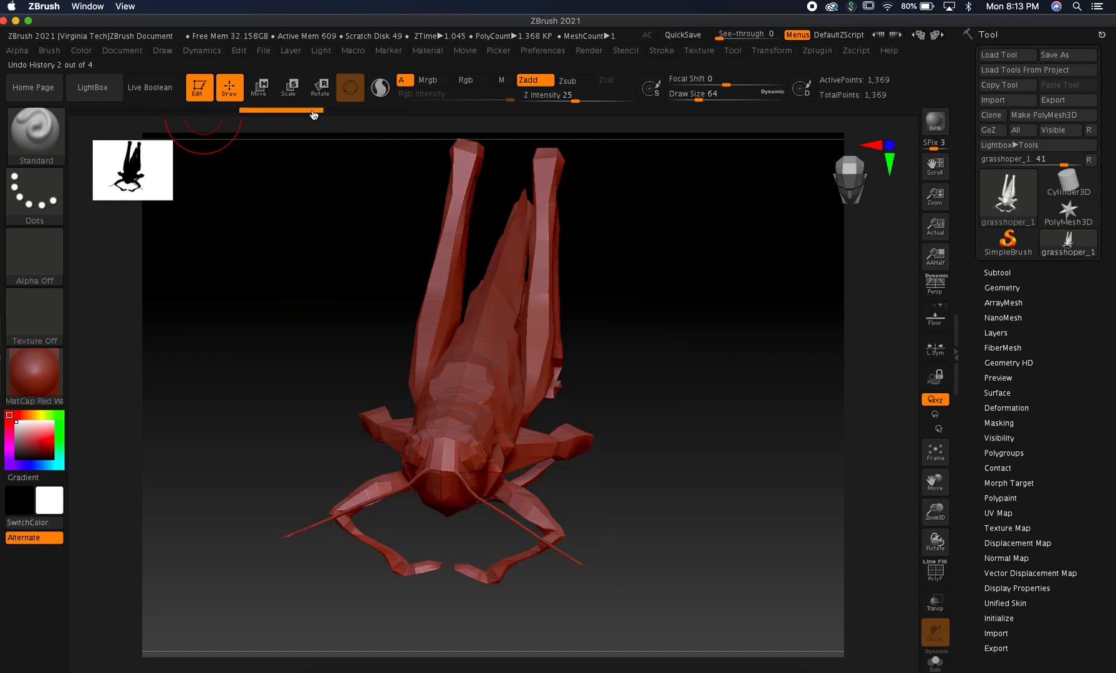
pyautogui.click(235, 113)
pyautogui.click(256, 114)
pyautogui.click(223, 112)
pyautogui.click(262, 113)
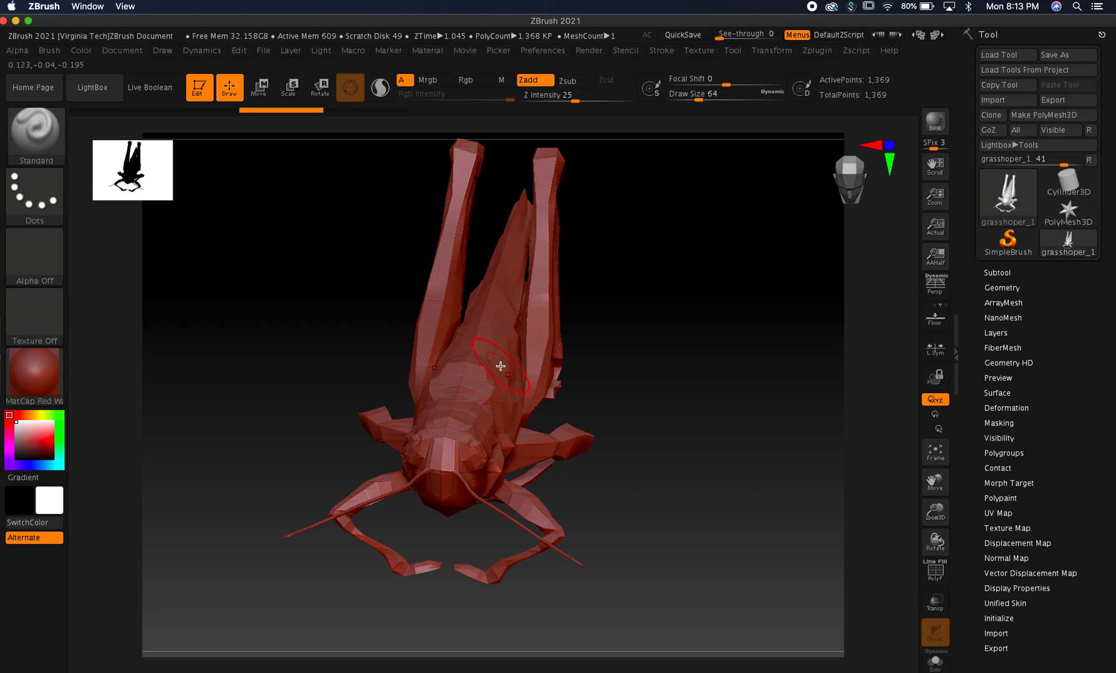
# - Rotate the grasshopper to view it from the side and front, and open its subtool list
pyautogui.moveTo(731, 471)
pyautogui.mouseDown()
pyautogui.moveTo(706, 422)
pyautogui.moveTo(714, 415)
pyautogui.mouseUp()
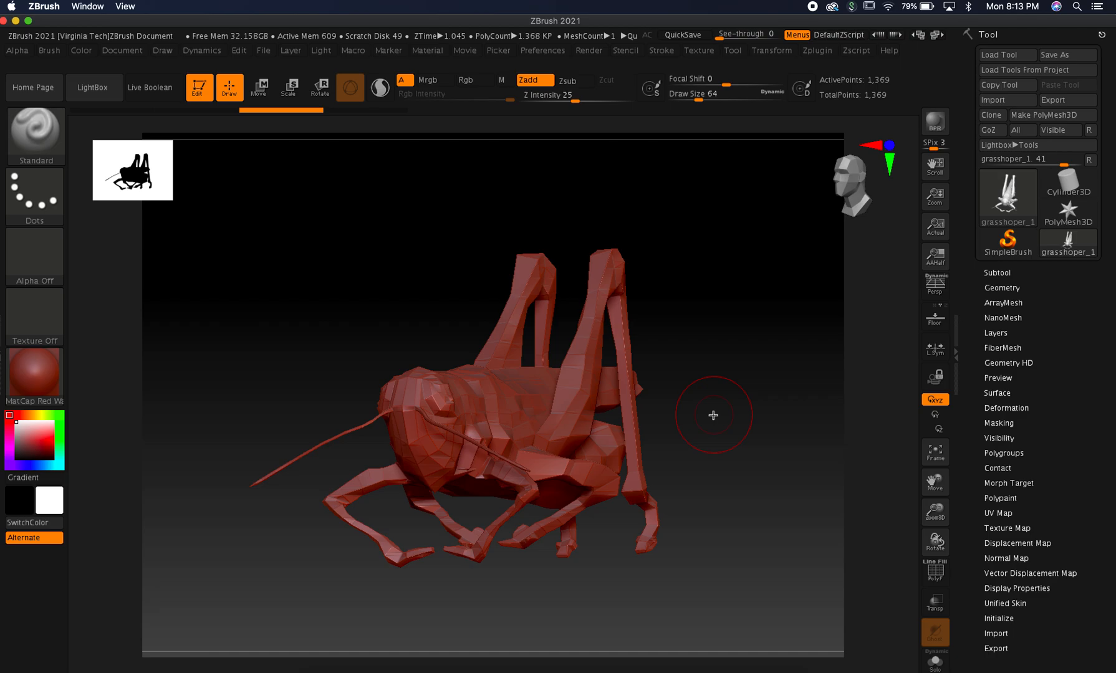
pyautogui.moveTo(713, 415)
pyautogui.mouseDown()
pyautogui.moveTo(725, 415)
pyautogui.moveTo(710, 418)
pyautogui.moveTo(720, 430)
pyautogui.moveTo(690, 431)
pyautogui.moveTo(725, 438)
pyautogui.mouseUp()
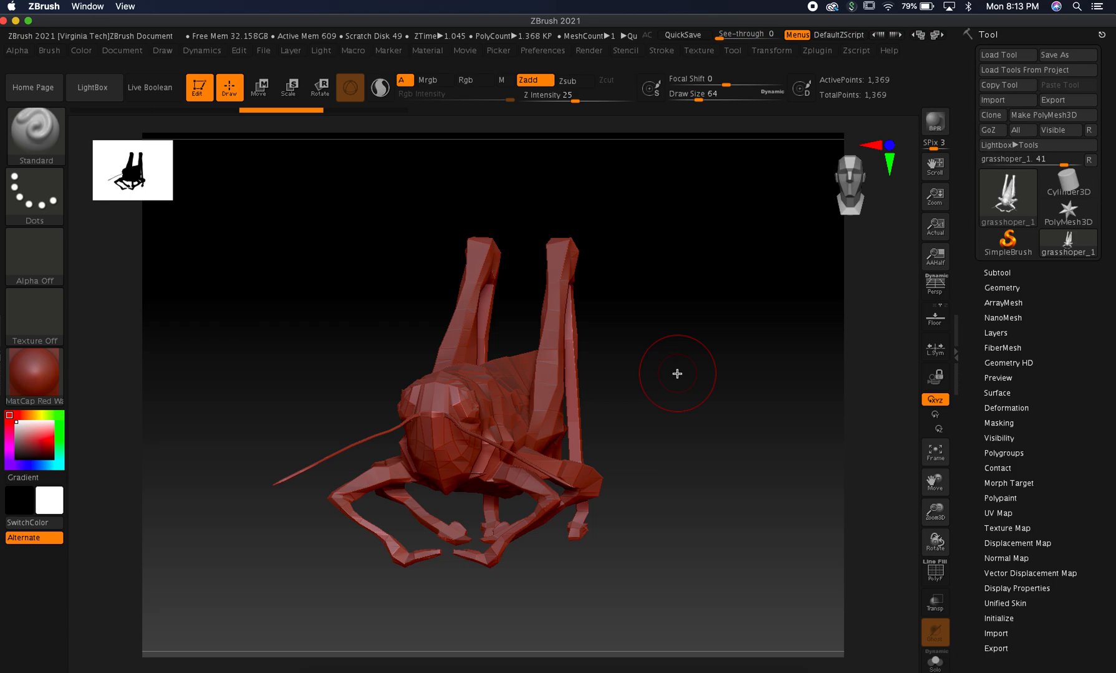
pyautogui.moveTo(677, 373)
pyautogui.mouseDown()
pyautogui.moveTo(667, 371)
pyautogui.moveTo(685, 377)
pyautogui.mouseUp()
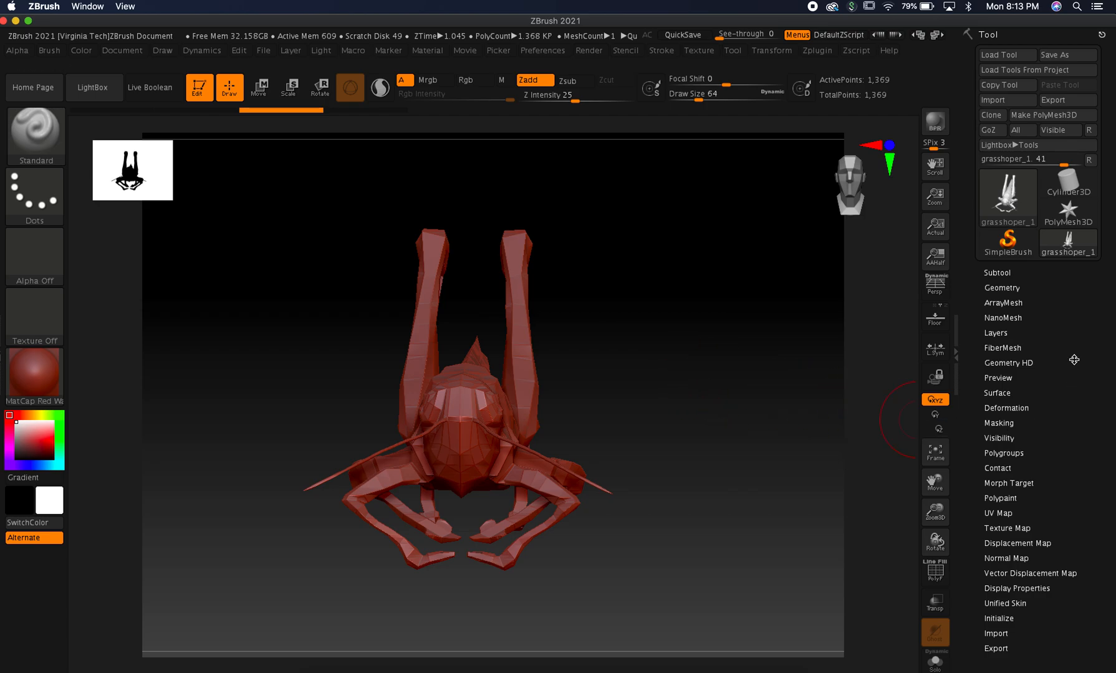
pyautogui.moveTo(705, 346); pyautogui.dragTo(685, 342)
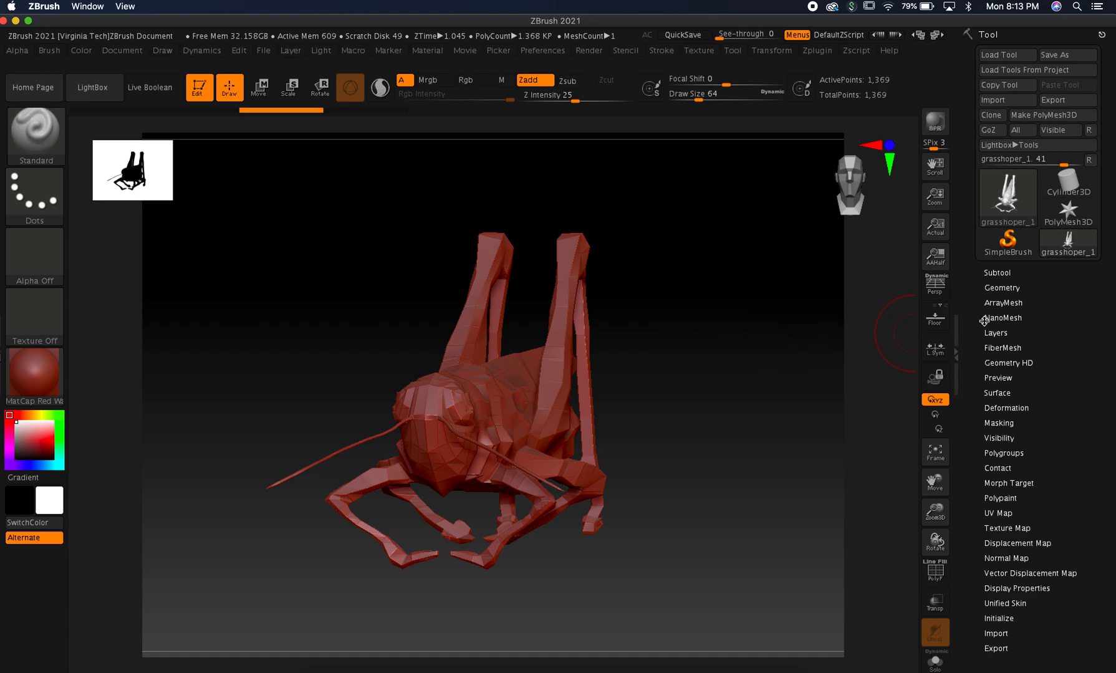
pyautogui.click(1005, 275)
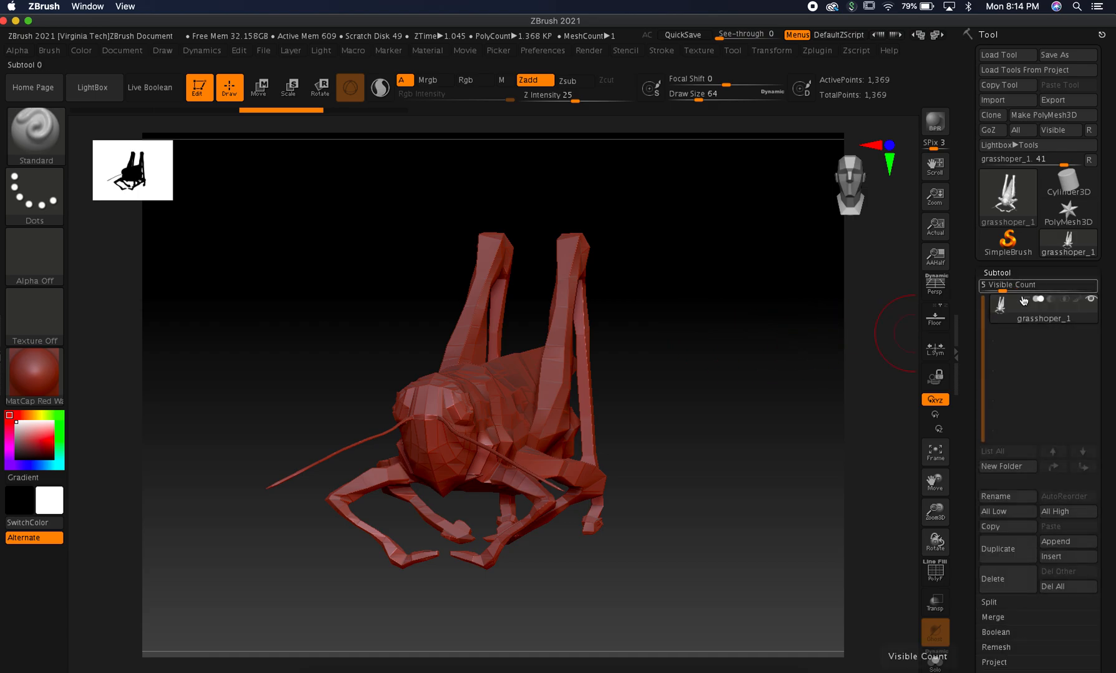
pyautogui.moveTo(1064, 325)
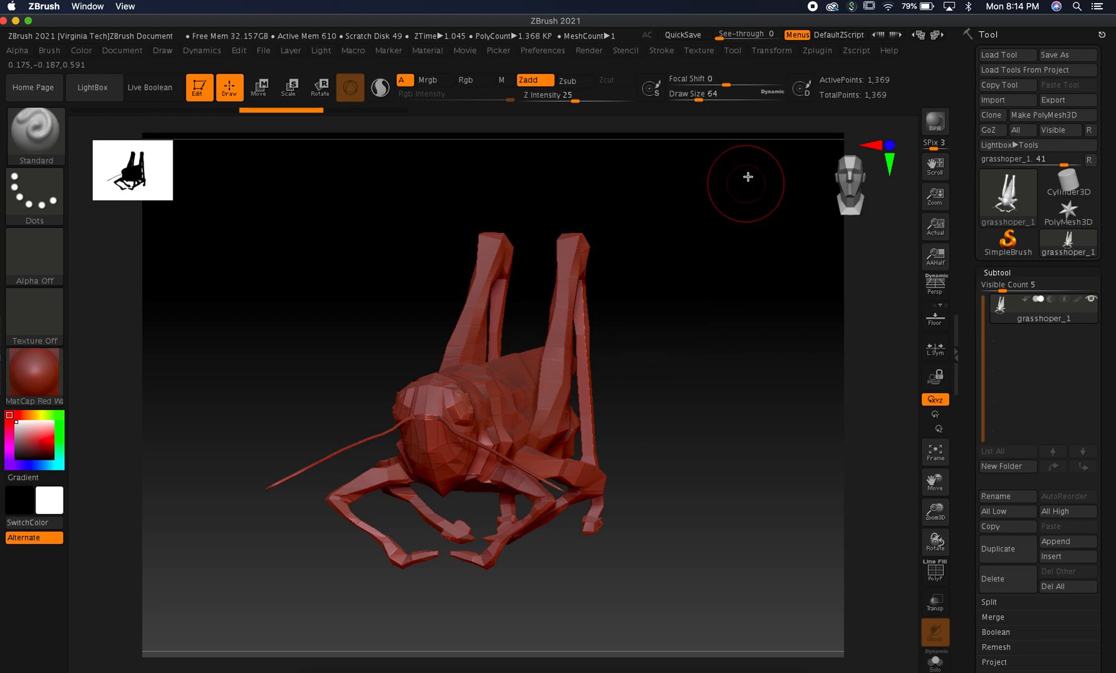
# - Make a working clone of the grasshopper with UV Master and unwrap its UVs with Symmetry on
pyautogui.click(823, 54)
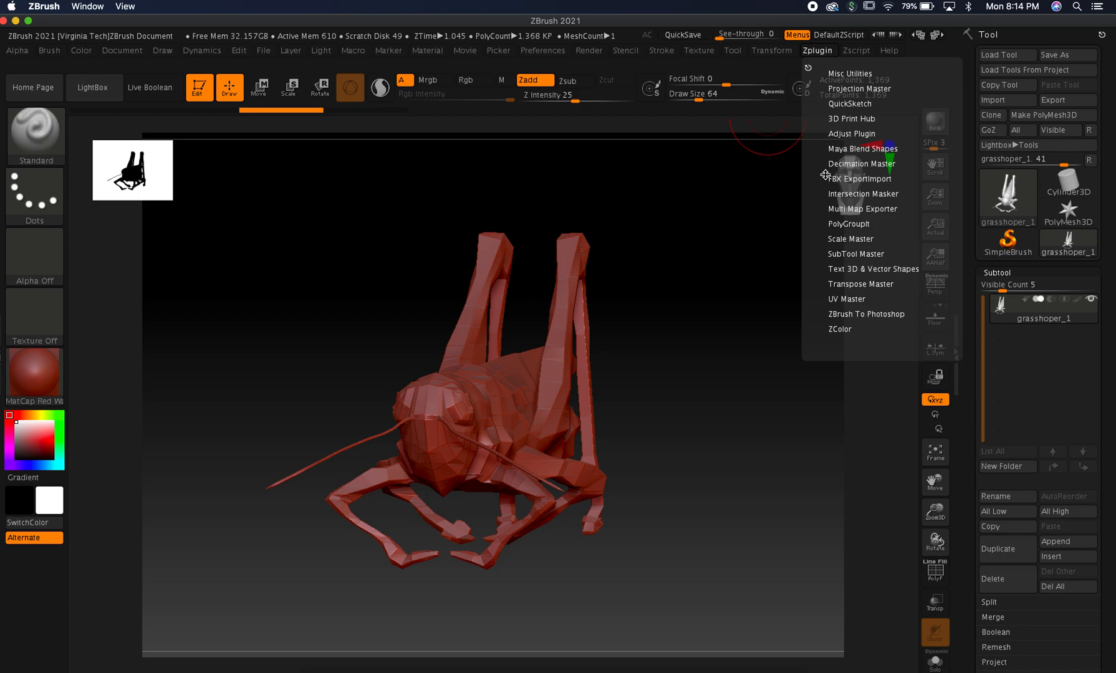
pyautogui.click(860, 299)
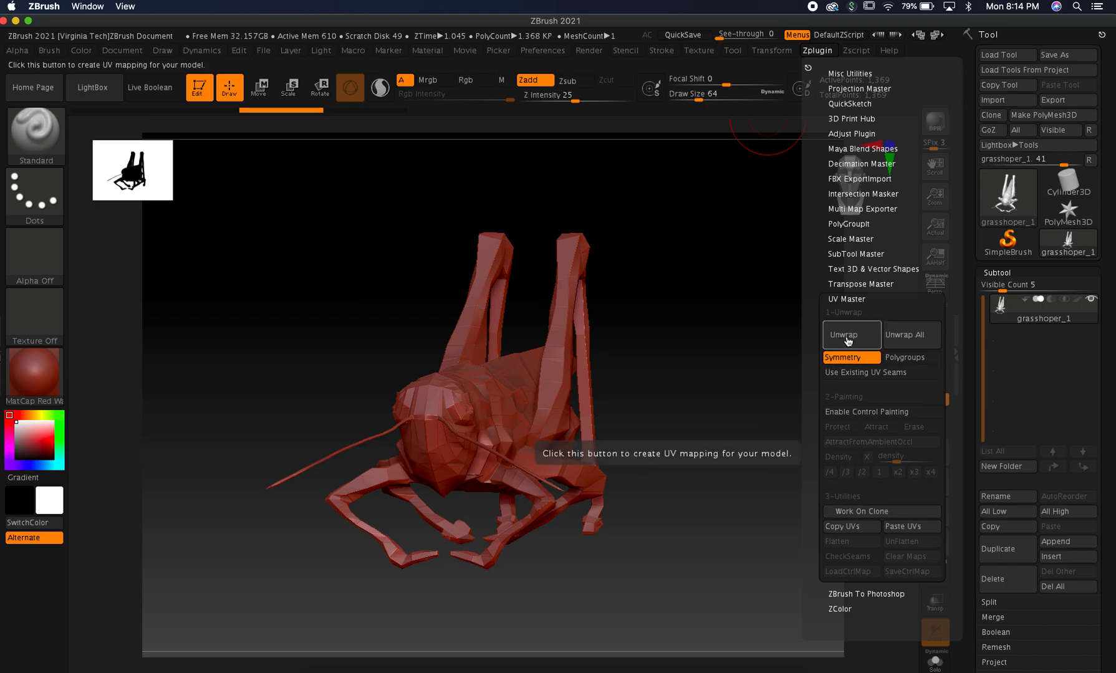
pyautogui.click(859, 512)
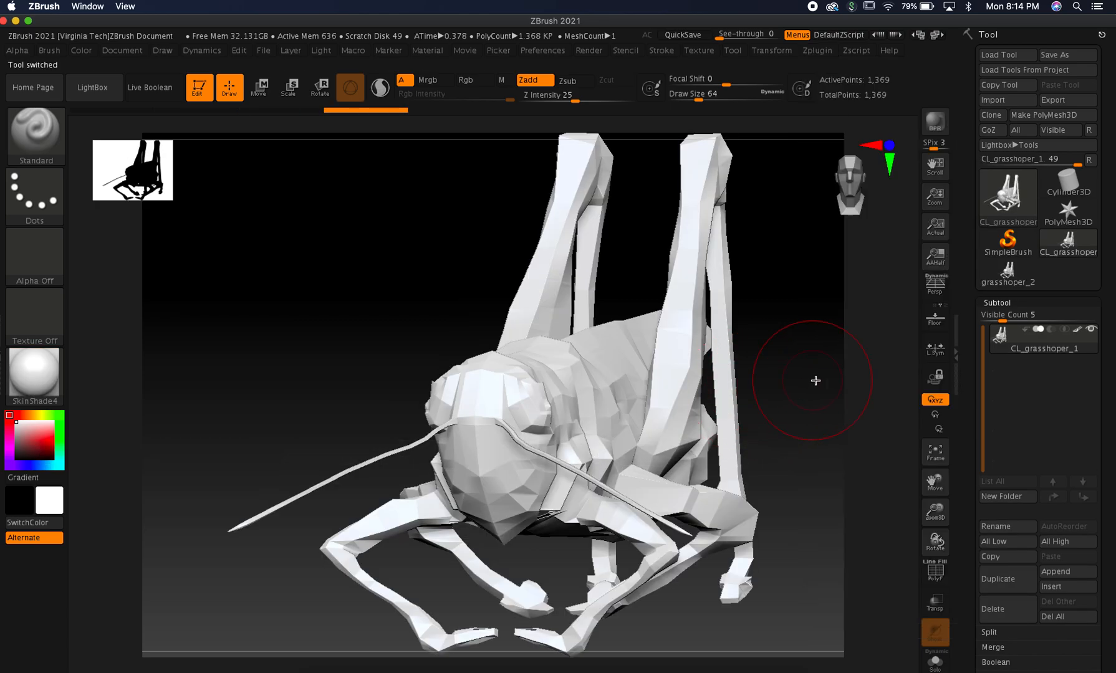
pyautogui.click(817, 53)
pyautogui.click(859, 335)
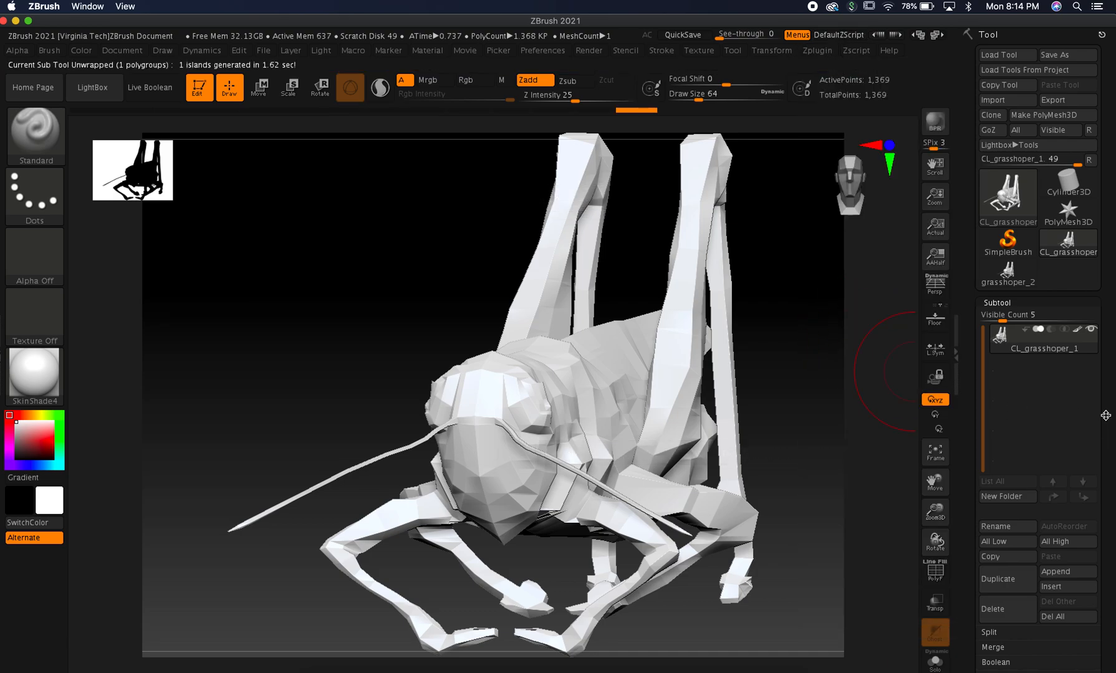
# - Look through the cloned grasshopper's UV Map, Texture Map and Polypaint settings
pyautogui.moveTo(1107, 426); pyautogui.dragTo(1107, 415)
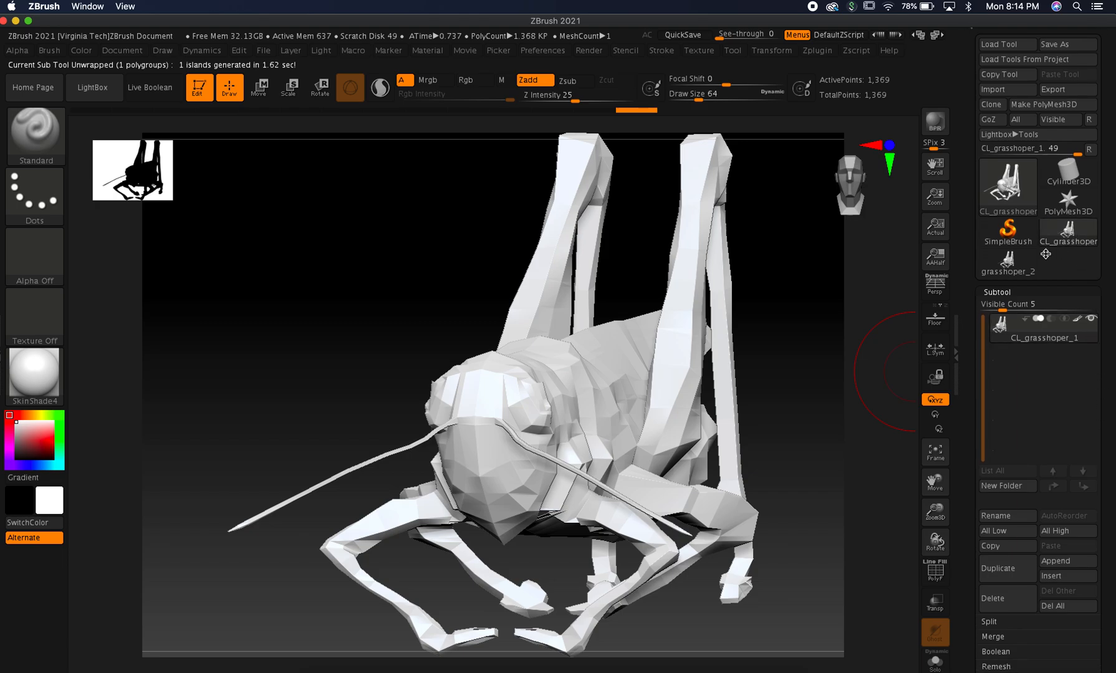
pyautogui.moveTo(1046, 248)
pyautogui.moveTo(1014, 282)
pyautogui.moveTo(1107, 395); pyautogui.dragTo(1096, 285)
pyautogui.moveTo(1079, 545); pyautogui.dragTo(1078, 468)
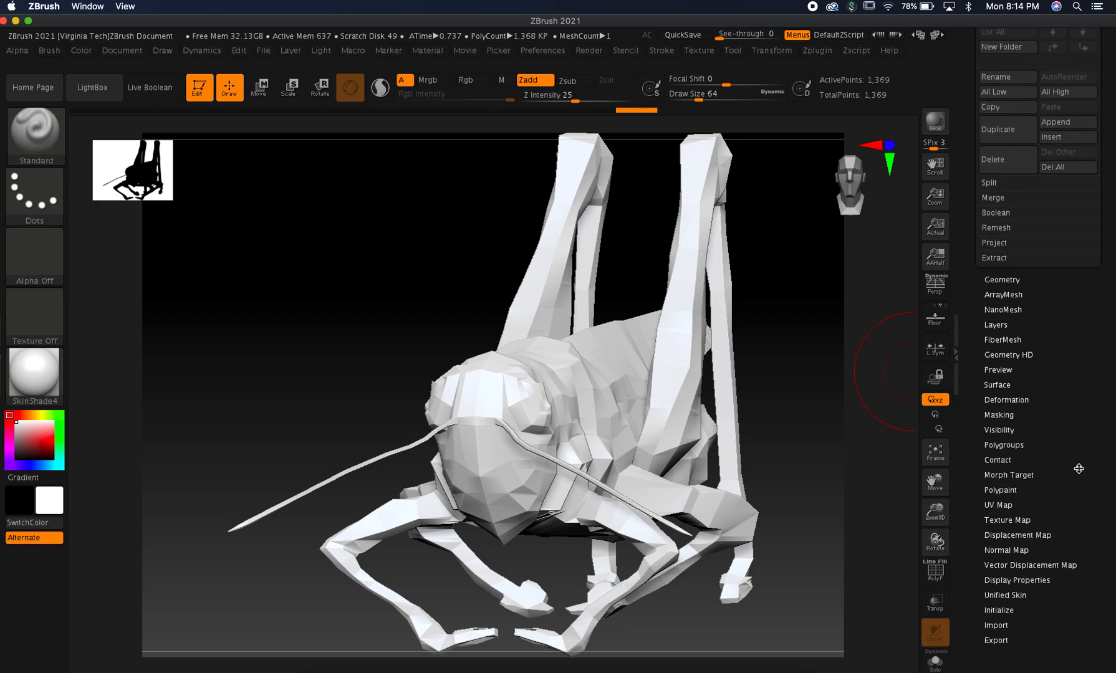
pyautogui.click(1001, 505)
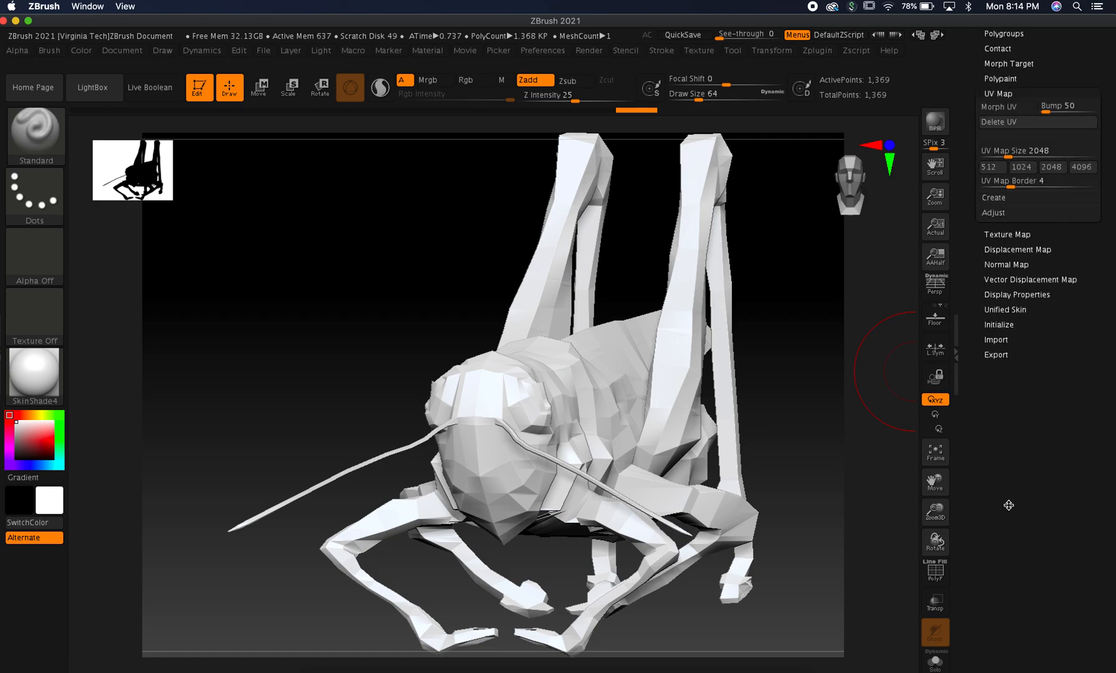
pyautogui.moveTo(1105, 281); pyautogui.dragTo(1082, 380)
pyautogui.click(1037, 479)
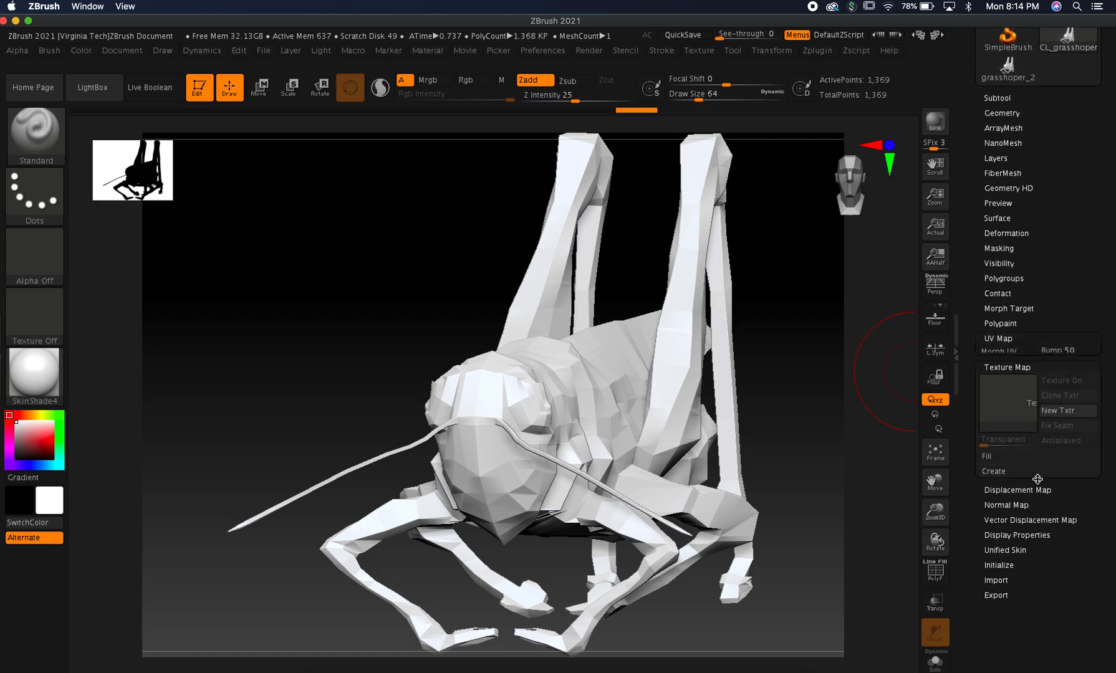
pyautogui.click(1012, 338)
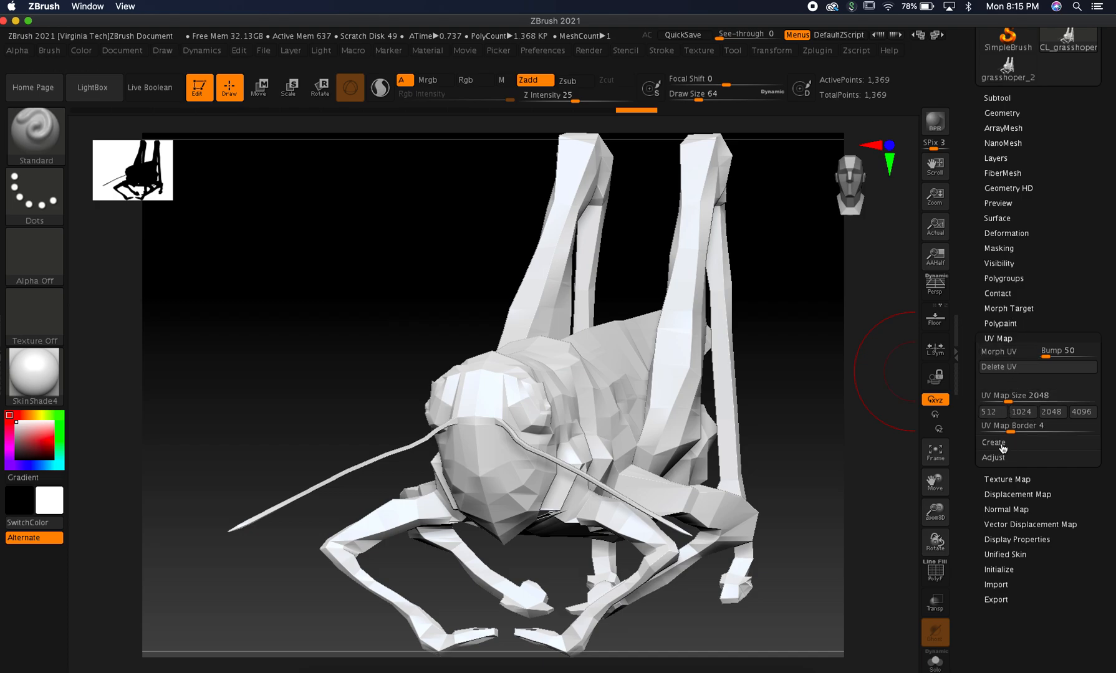
pyautogui.click(999, 339)
pyautogui.click(999, 323)
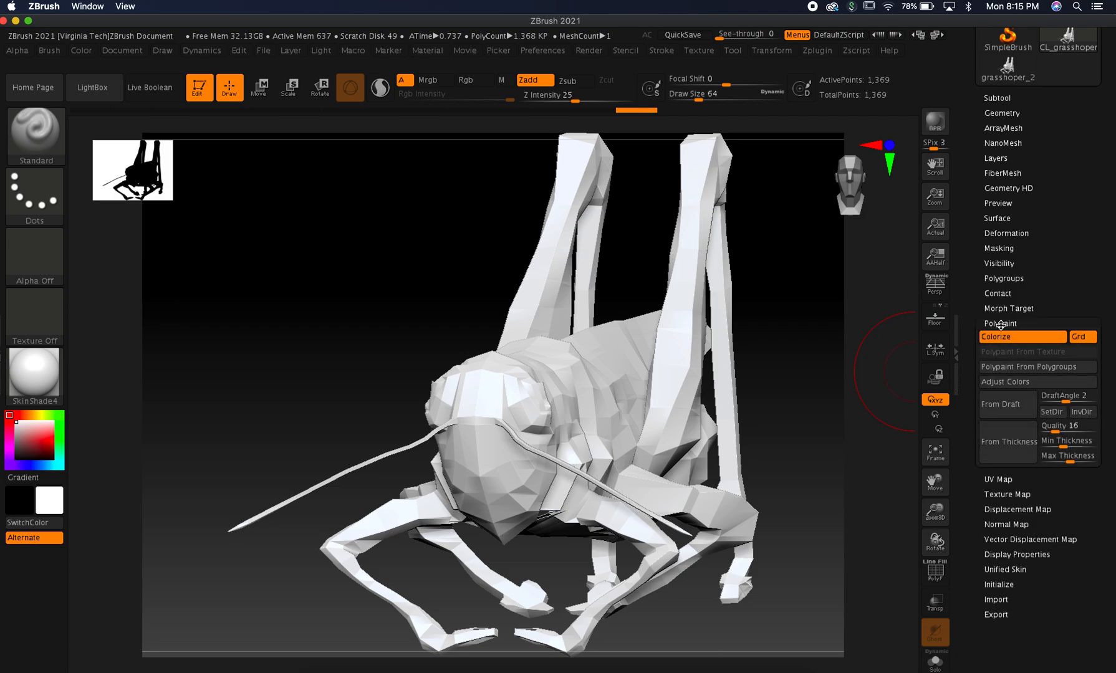
pyautogui.click(1001, 324)
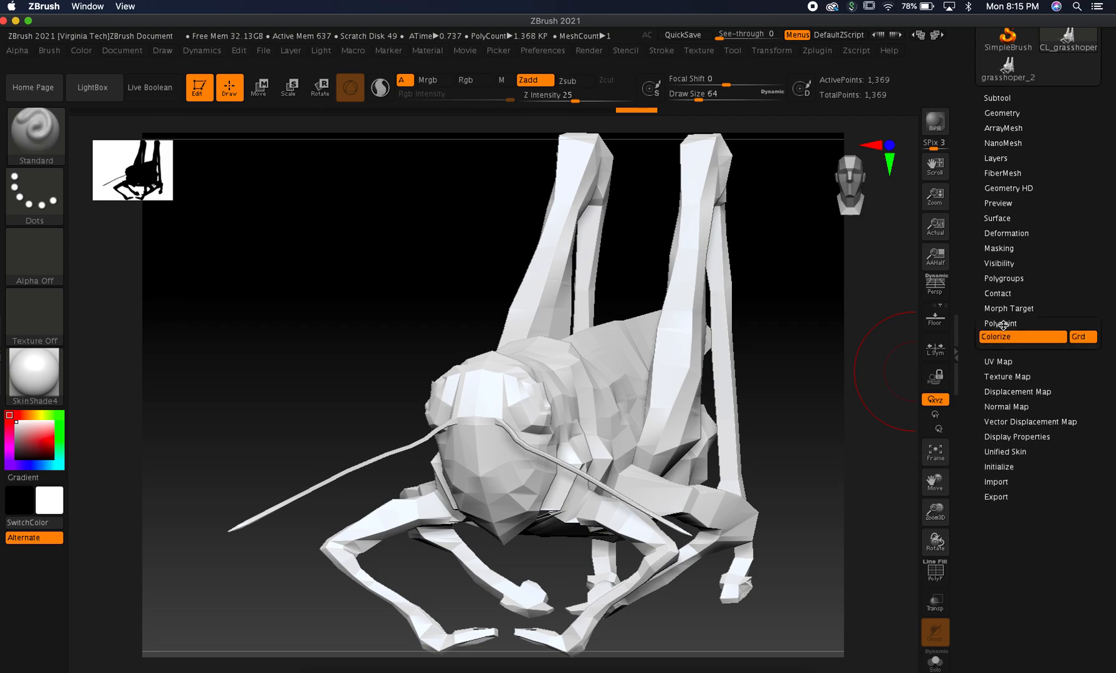
pyautogui.click(1001, 324)
# - Create a new texture map for the cloned grasshopper from its UV map
pyautogui.click(1003, 338)
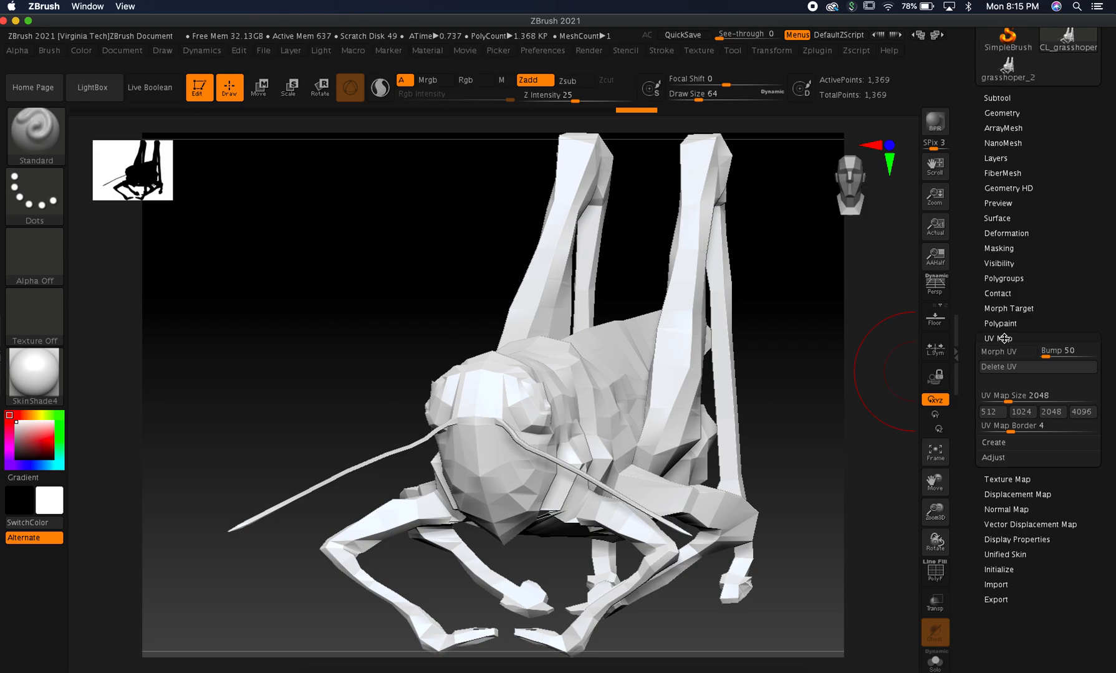
pyautogui.click(1004, 339)
pyautogui.click(1005, 353)
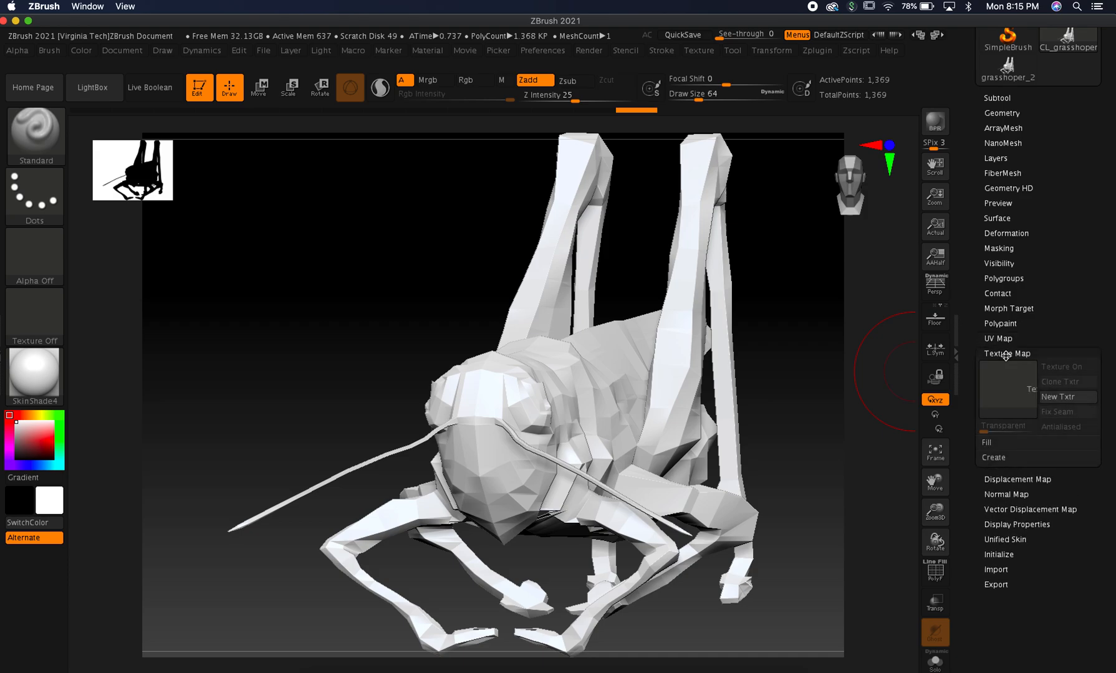
pyautogui.click(1014, 458)
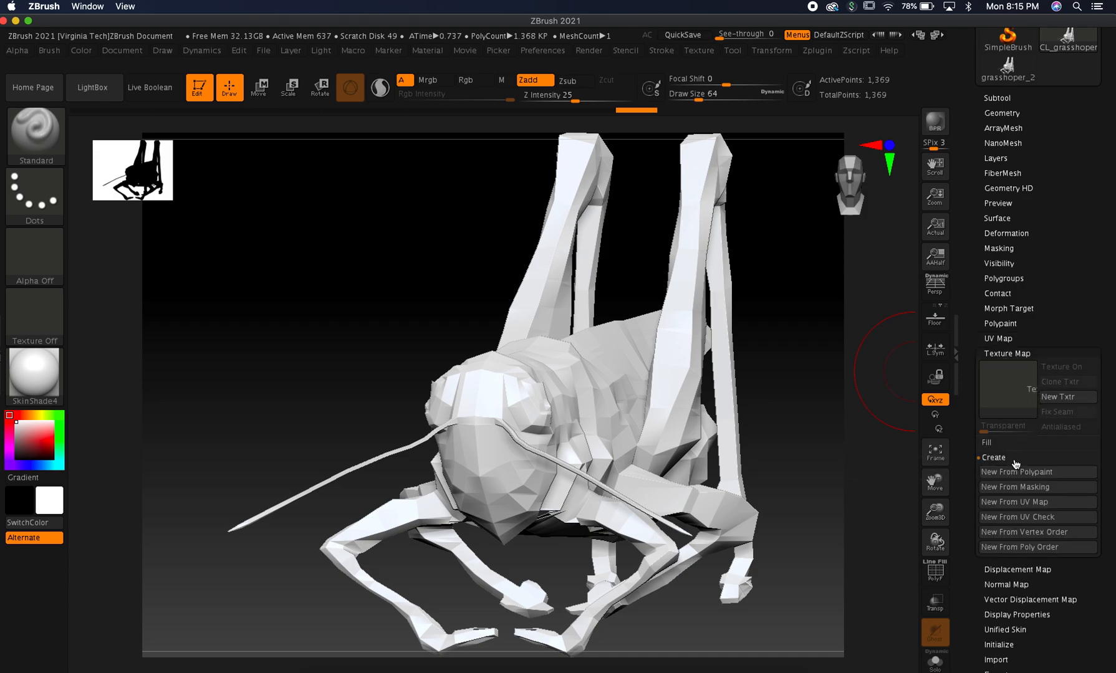
pyautogui.click(1054, 506)
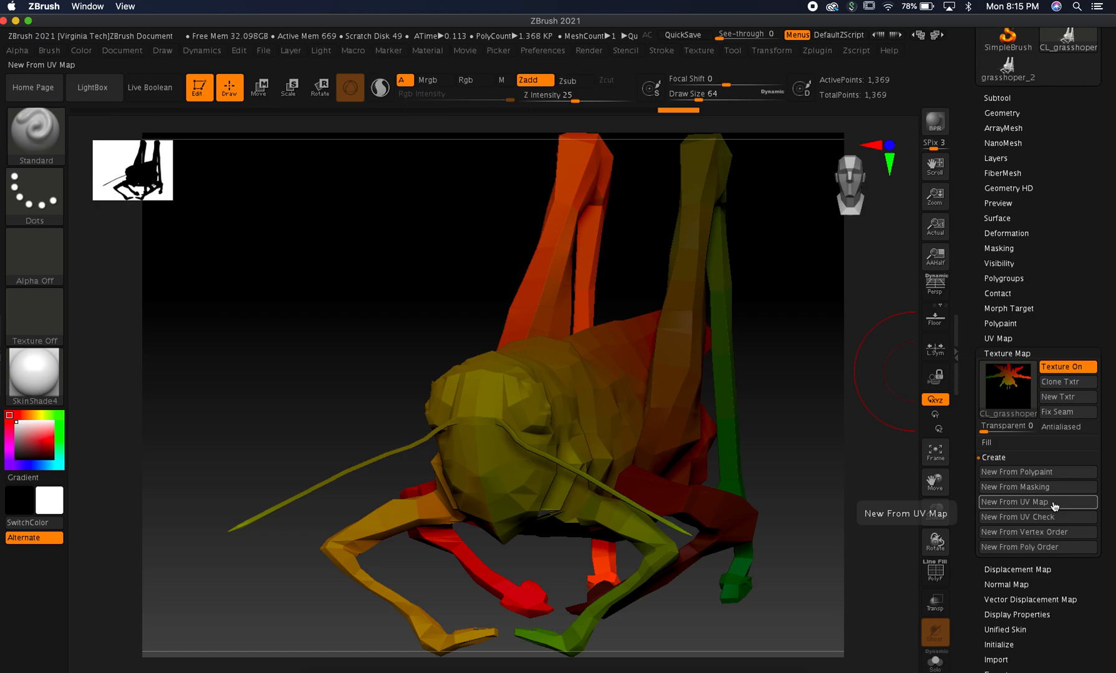
# - Turn off the texture display on the clone and switch its material to MatCap Red Wax
pyautogui.moveTo(1031, 391)
pyautogui.click(1061, 367)
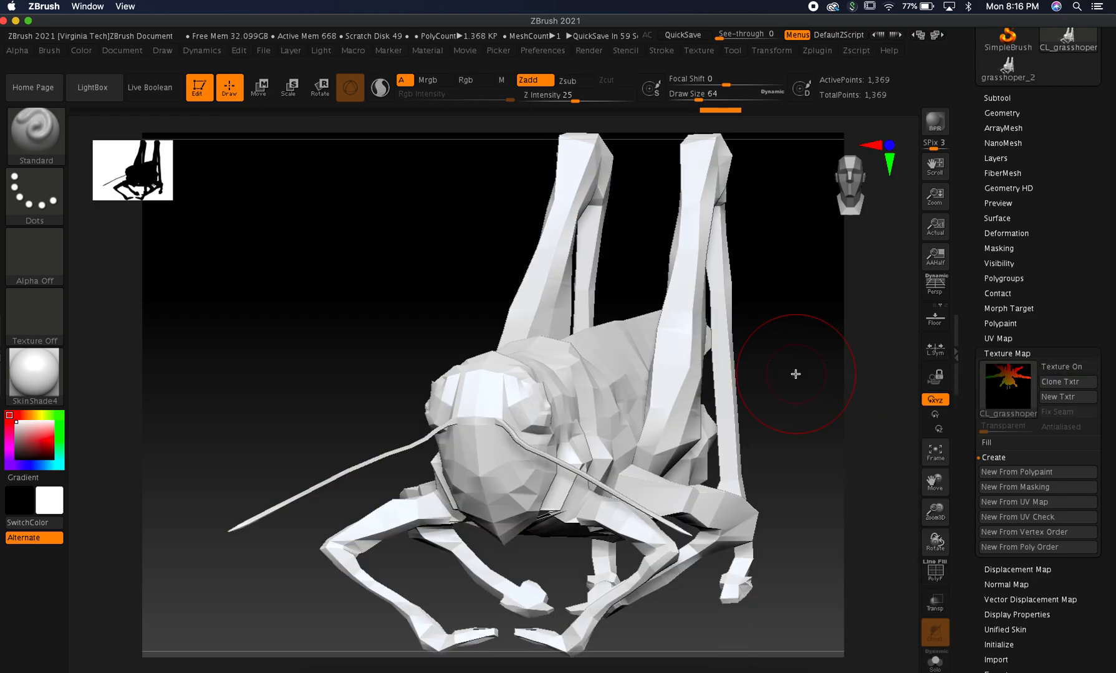
pyautogui.click(34, 382)
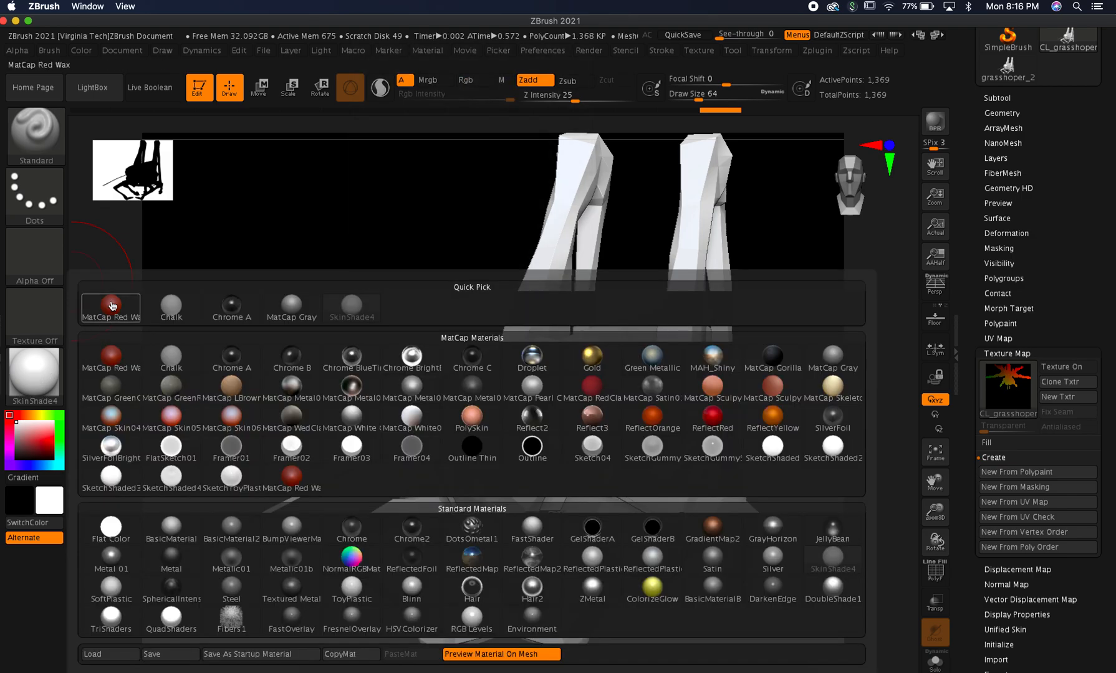
pyautogui.click(110, 303)
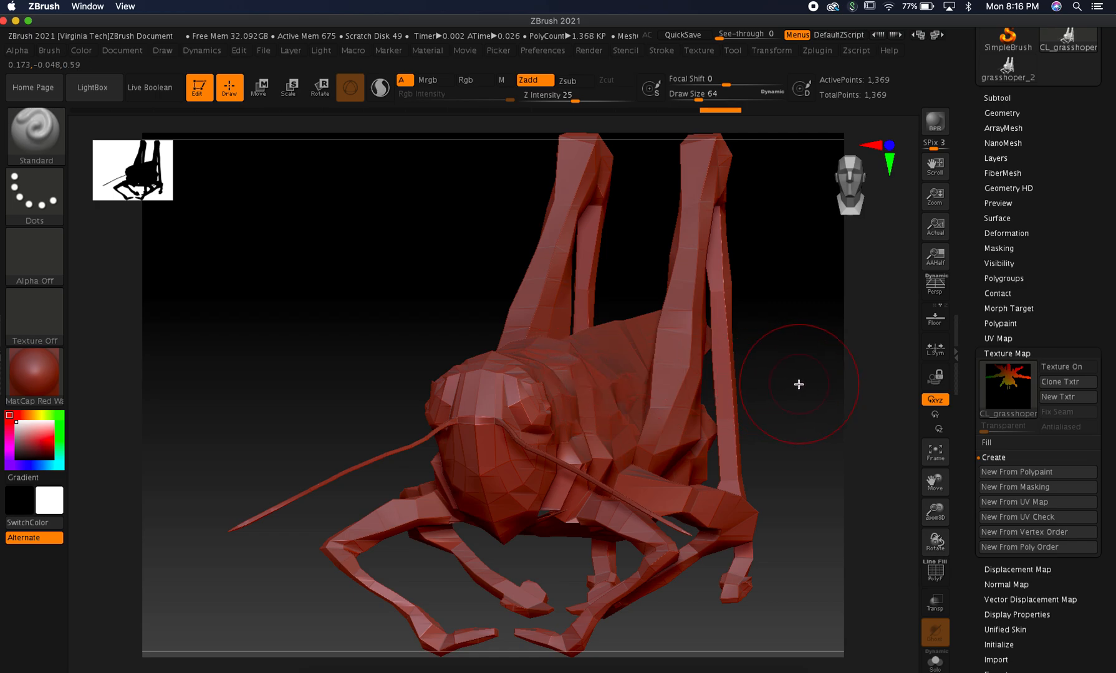
# - Divide the grasshopper's geometry with smoothing on up to subdivision level 5
pyautogui.click(1008, 353)
pyautogui.scroll(5, 1062, 374)
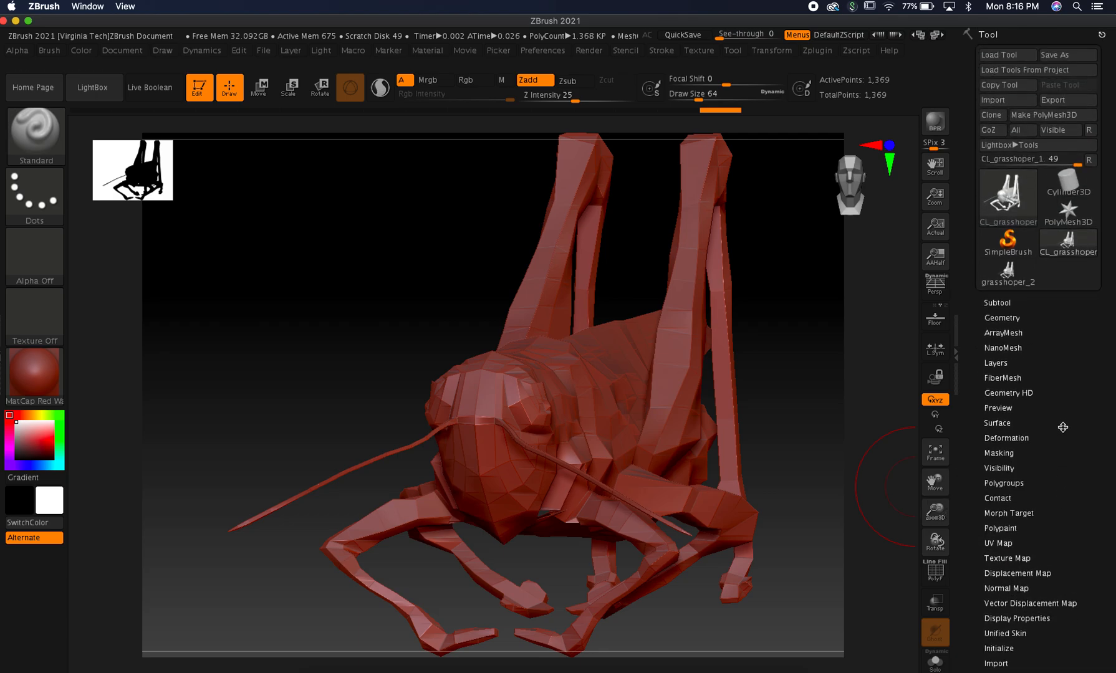
pyautogui.click(1010, 319)
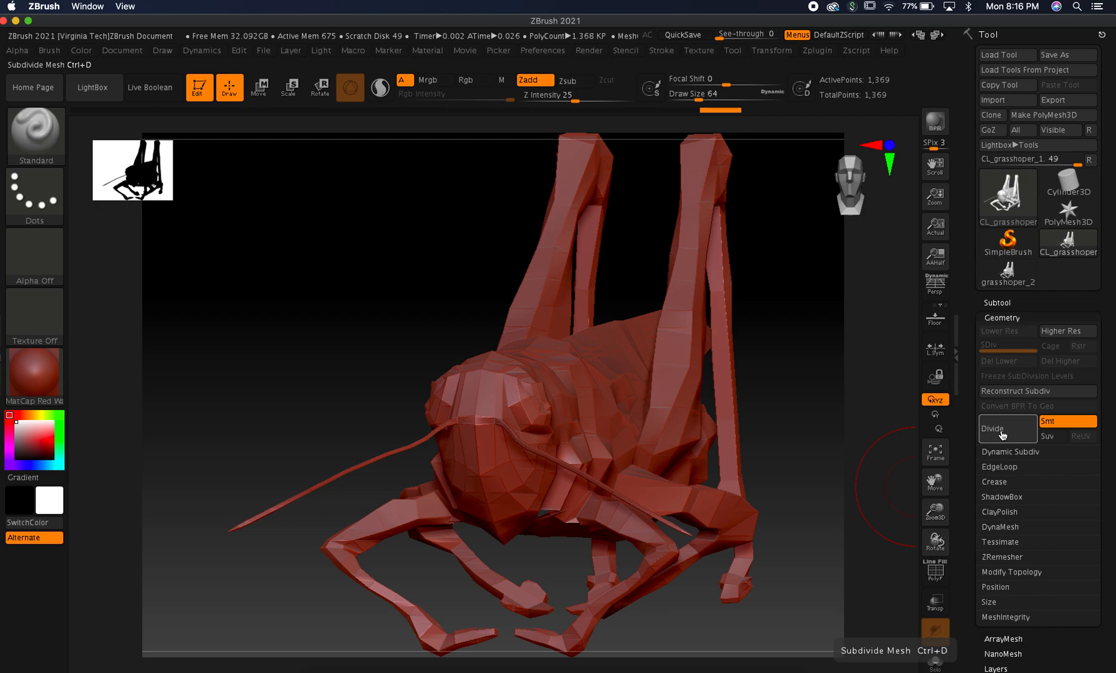
pyautogui.click(1007, 437)
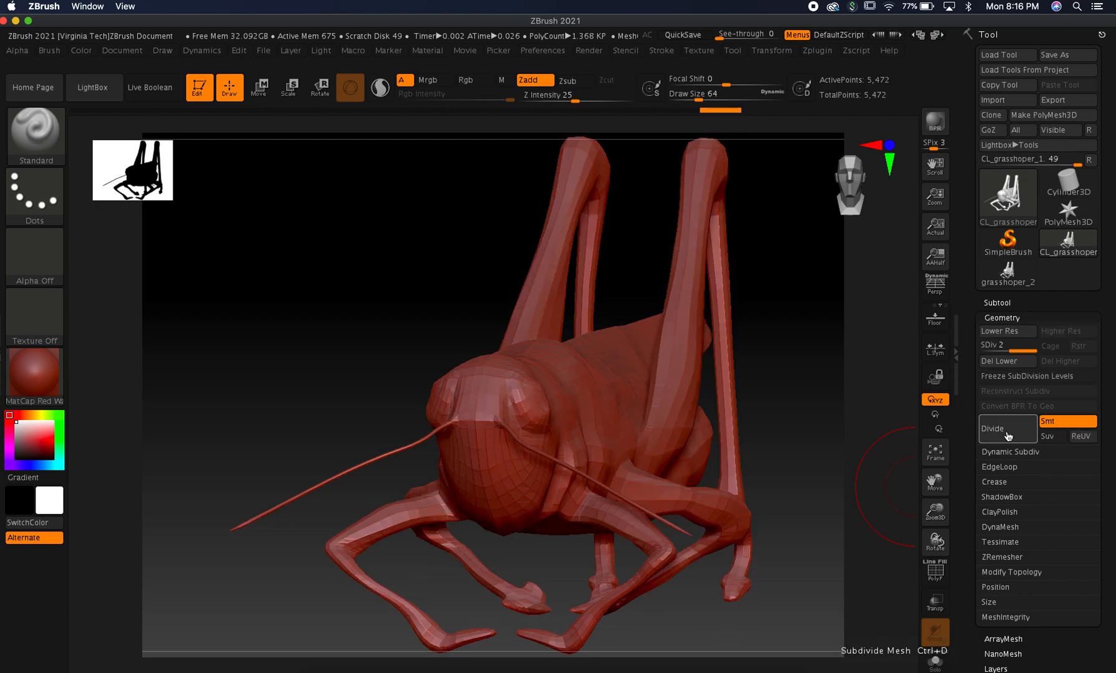
pyautogui.click(1008, 437)
pyautogui.click(1009, 437)
pyautogui.click(1009, 437)
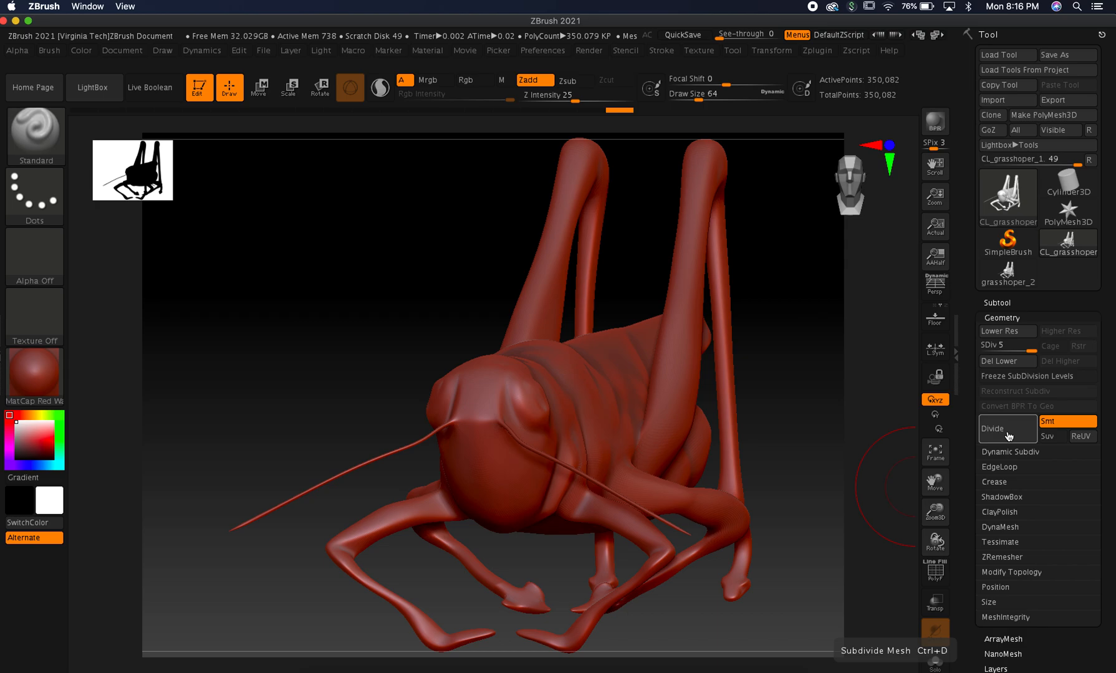
# - Divide the grasshopper once more to subdivision level 6 and check its mesh density with the polyframe display
pyautogui.moveTo(430, 314)
pyautogui.mouseDown()
pyautogui.moveTo(389, 335)
pyautogui.moveTo(401, 320)
pyautogui.mouseUp()
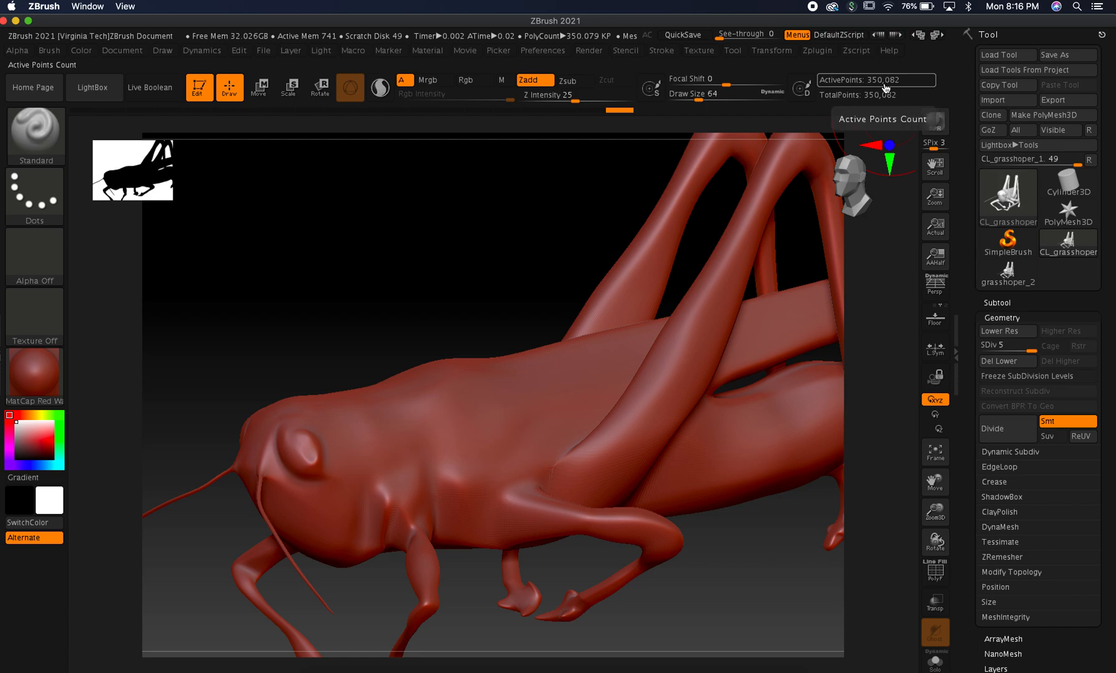
pyautogui.click(1010, 432)
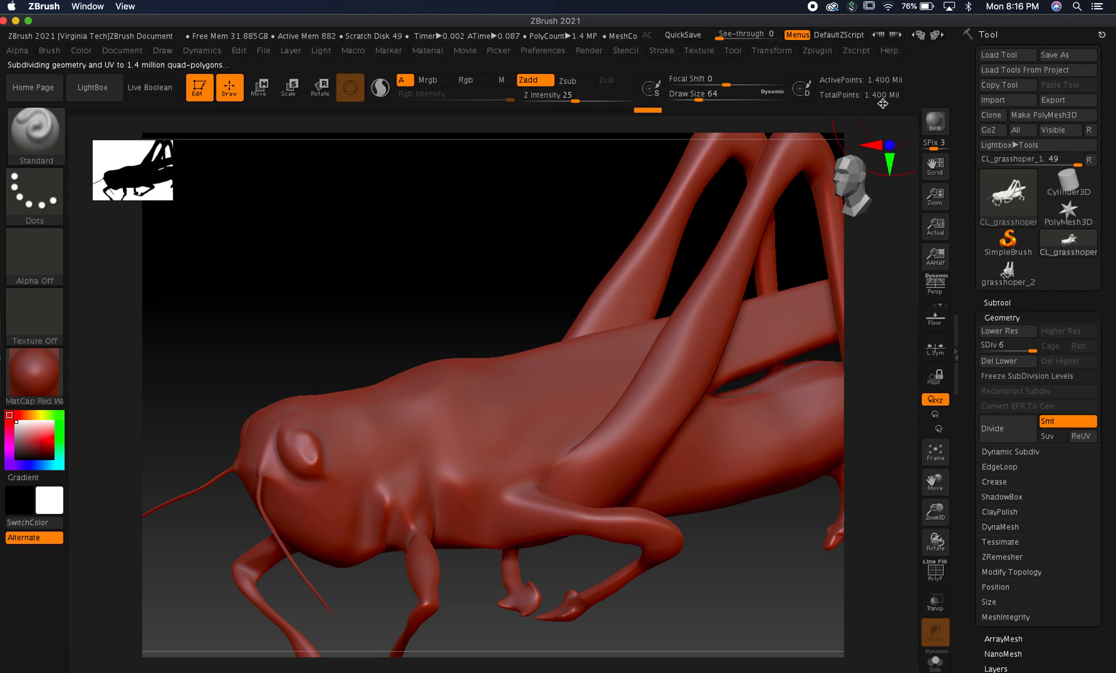
pyautogui.moveTo(411, 279)
pyautogui.mouseDown()
pyautogui.moveTo(435, 270)
pyautogui.moveTo(424, 269)
pyautogui.mouseUp()
pyautogui.hotkey('shift', 'f')
pyautogui.hotkey('shift', 'f')
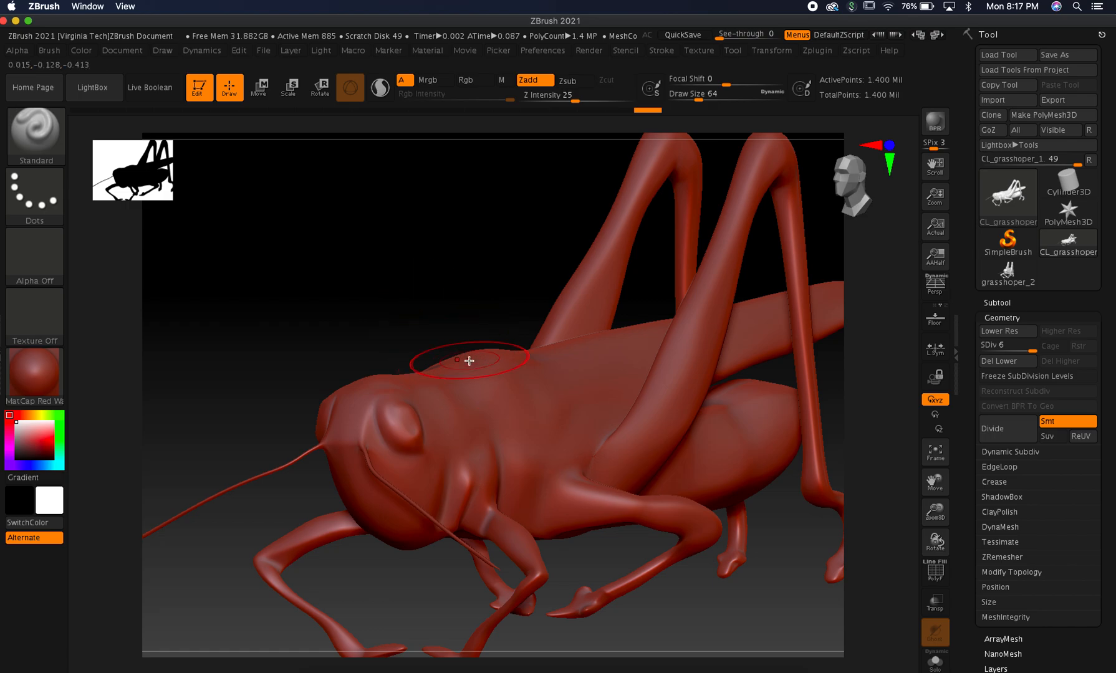
# - Try bulging the grasshopper's back behind the head with the Standard brush at subdivision level 6, and undo the strokes
pyautogui.moveTo(399, 286); pyautogui.dragTo(473, 348)
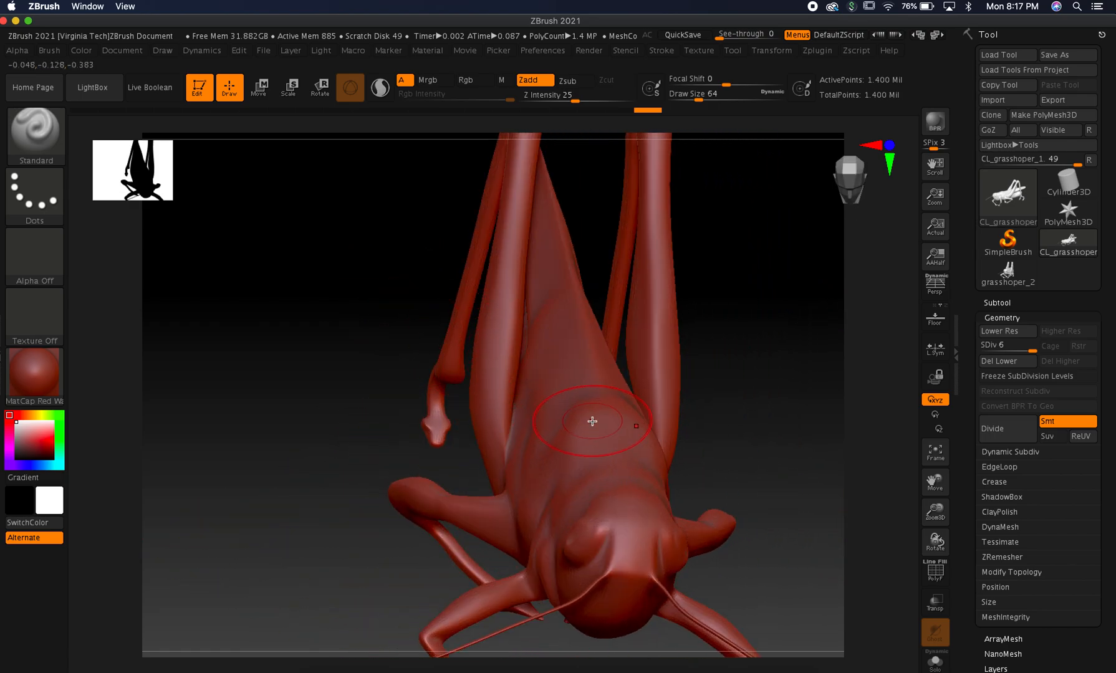
pyautogui.moveTo(653, 425)
pyautogui.mouseDown()
pyautogui.moveTo(752, 424)
pyautogui.moveTo(698, 440)
pyautogui.mouseUp()
pyautogui.hotkey('shift', 'f')
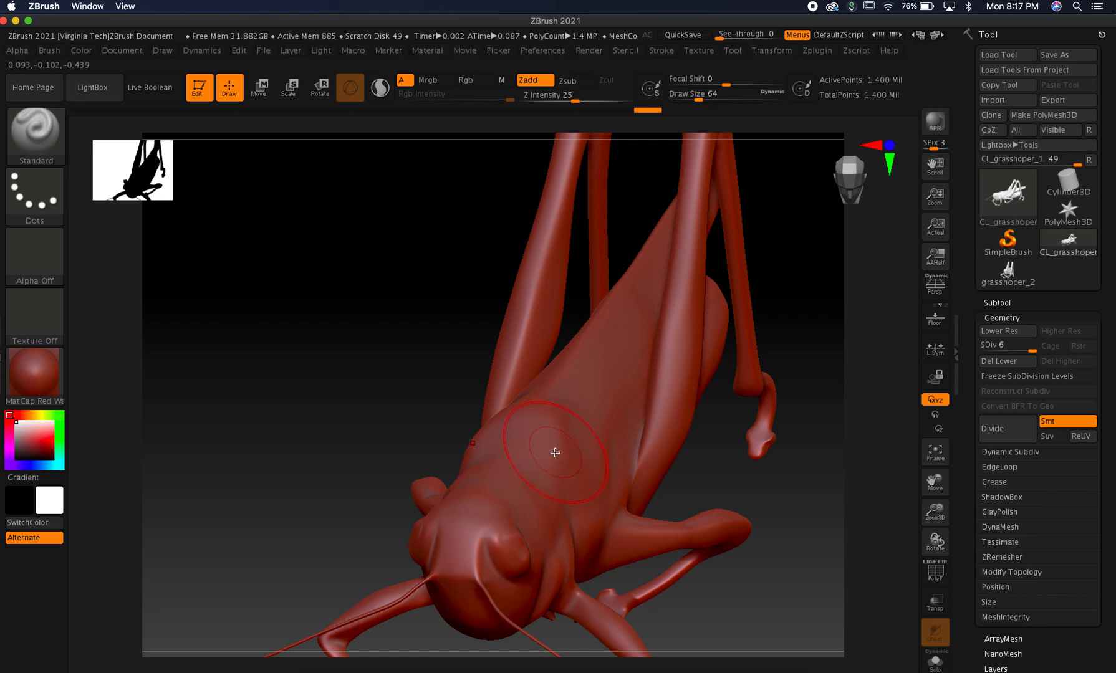
pyautogui.moveTo(554, 453)
pyautogui.mouseDown()
pyautogui.moveTo(548, 470)
pyautogui.moveTo(571, 421)
pyautogui.moveTo(625, 399)
pyautogui.moveTo(610, 369)
pyautogui.moveTo(594, 400)
pyautogui.moveTo(635, 321)
pyautogui.moveTo(561, 444)
pyautogui.mouseUp()
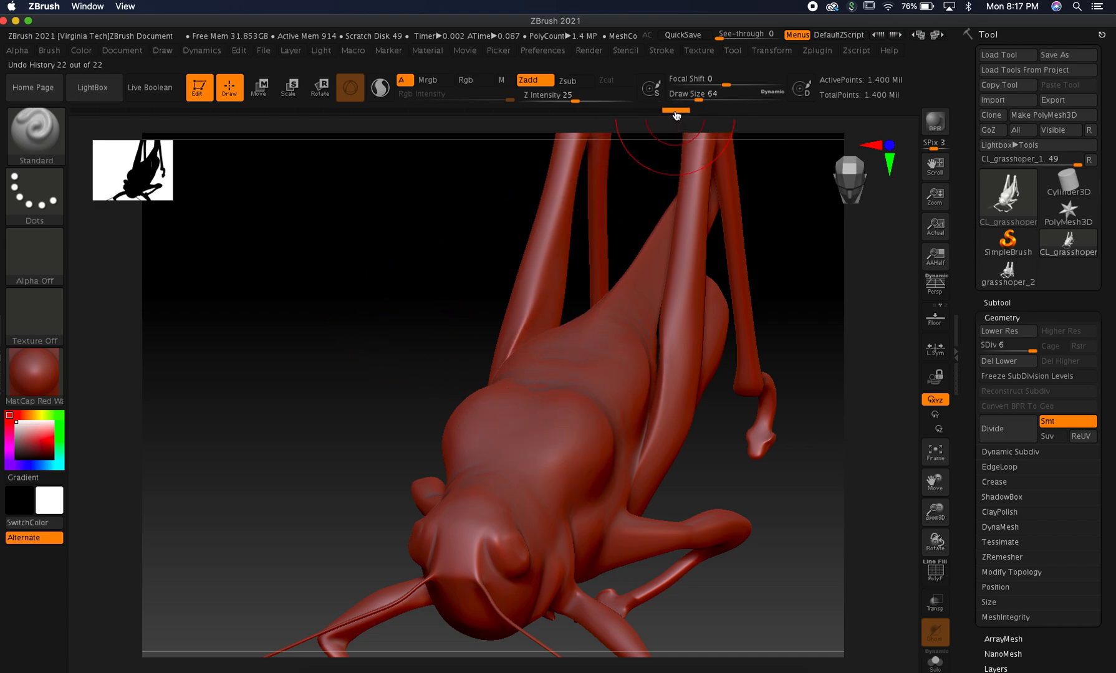
pyautogui.moveTo(663, 116)
pyautogui.mouseDown()
pyautogui.moveTo(632, 117)
pyautogui.moveTo(675, 118)
pyautogui.moveTo(655, 118)
pyautogui.mouseUp()
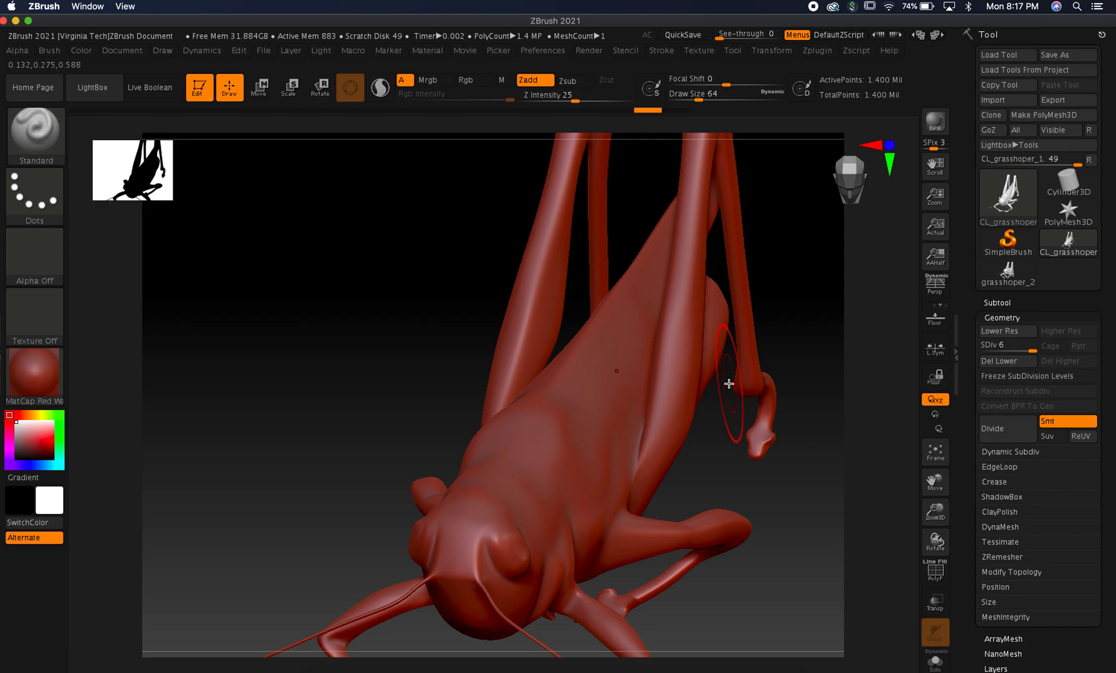
# - Lower the grasshopper's mesh to subdivision level 1
pyautogui.press('shift')
pyautogui.hotkey('shift', 'd')
pyautogui.hotkey('shift', 'd')
pyautogui.hotkey('shift', 'd')
pyautogui.hotkey('shift', 'd')
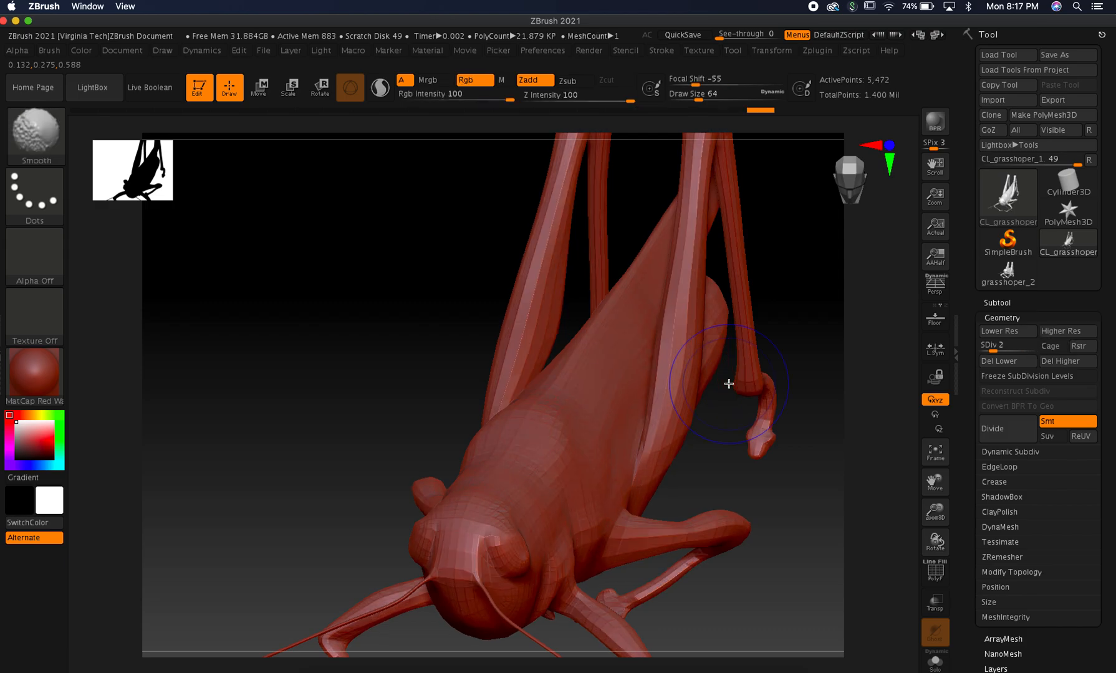
pyautogui.hotkey('shift', 'd')
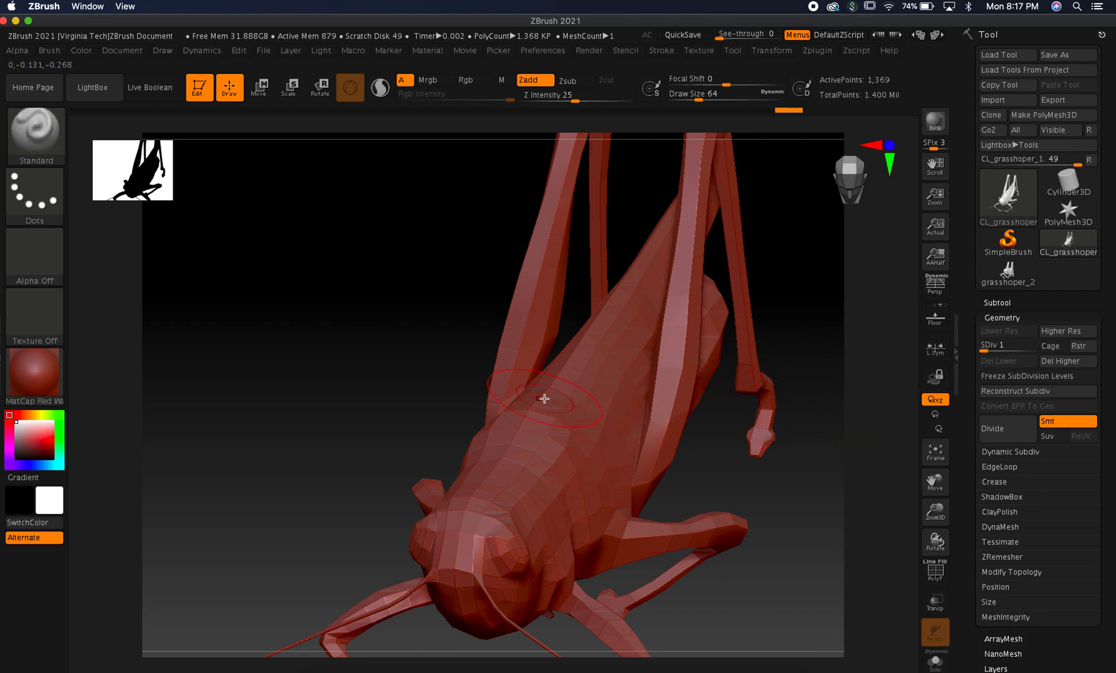
# - Pull the plates on both sides of the grasshopper's thorax outward with the Move brush at the lowest subdivision level
pyautogui.click(41, 143)
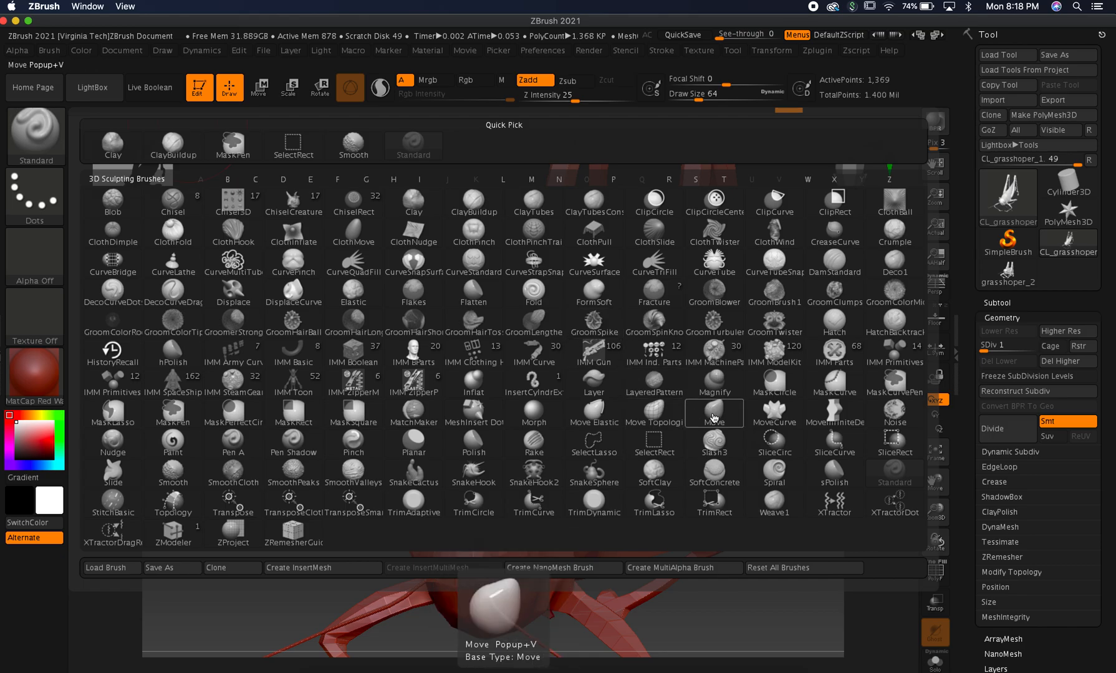
pyautogui.click(715, 416)
pyautogui.moveTo(586, 417); pyautogui.dragTo(629, 406)
pyautogui.moveTo(550, 438)
pyautogui.mouseDown()
pyautogui.moveTo(587, 434)
pyautogui.moveTo(557, 428)
pyautogui.moveTo(587, 424)
pyautogui.moveTo(605, 387)
pyautogui.moveTo(610, 406)
pyautogui.moveTo(576, 416)
pyautogui.moveTo(602, 413)
pyautogui.moveTo(566, 409)
pyautogui.moveTo(615, 409)
pyautogui.moveTo(587, 403)
pyautogui.moveTo(566, 361)
pyautogui.moveTo(565, 386)
pyautogui.moveTo(606, 337)
pyautogui.moveTo(595, 344)
pyautogui.mouseUp()
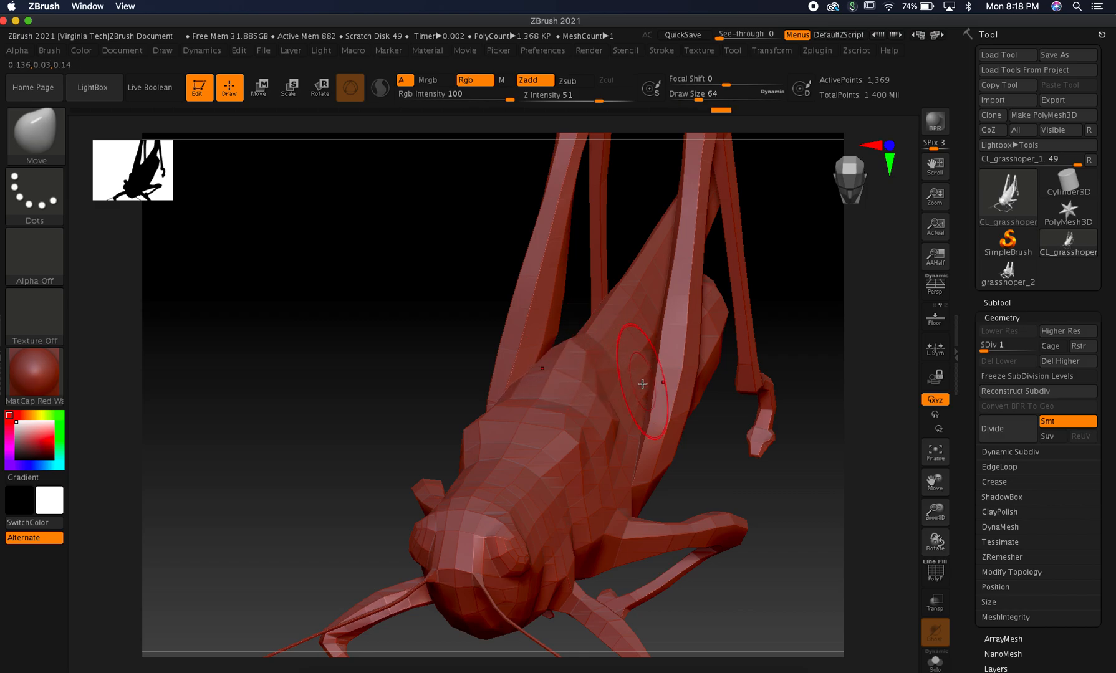
pyautogui.moveTo(440, 358)
pyautogui.mouseDown()
pyautogui.moveTo(399, 346)
pyautogui.moveTo(446, 410)
pyautogui.moveTo(416, 382)
pyautogui.moveTo(430, 392)
pyautogui.mouseUp()
pyautogui.moveTo(484, 446); pyautogui.dragTo(493, 403)
pyautogui.moveTo(401, 302); pyautogui.dragTo(428, 418)
pyautogui.moveTo(460, 474); pyautogui.dragTo(466, 439)
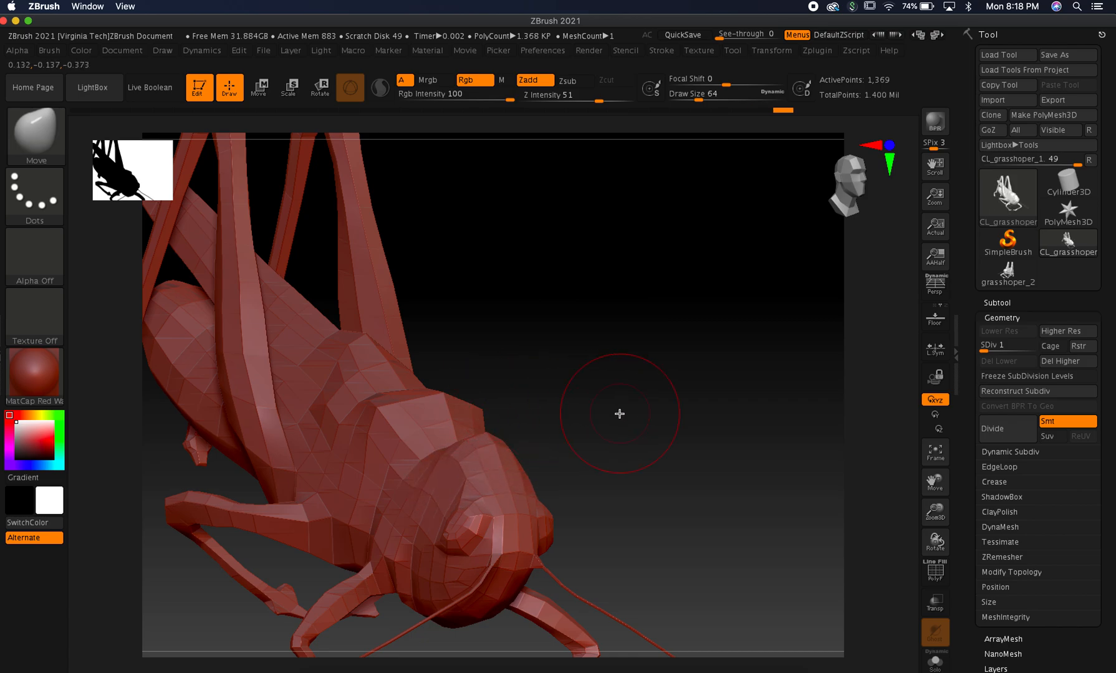
# - Step the grasshopper up to subdivision level 6 to inspect the reshaped thorax, and return to level 1
pyautogui.hotkey('ctrl', 'd')
pyautogui.hotkey('ctrl', 'd')
pyautogui.hotkey('ctrl', 'd')
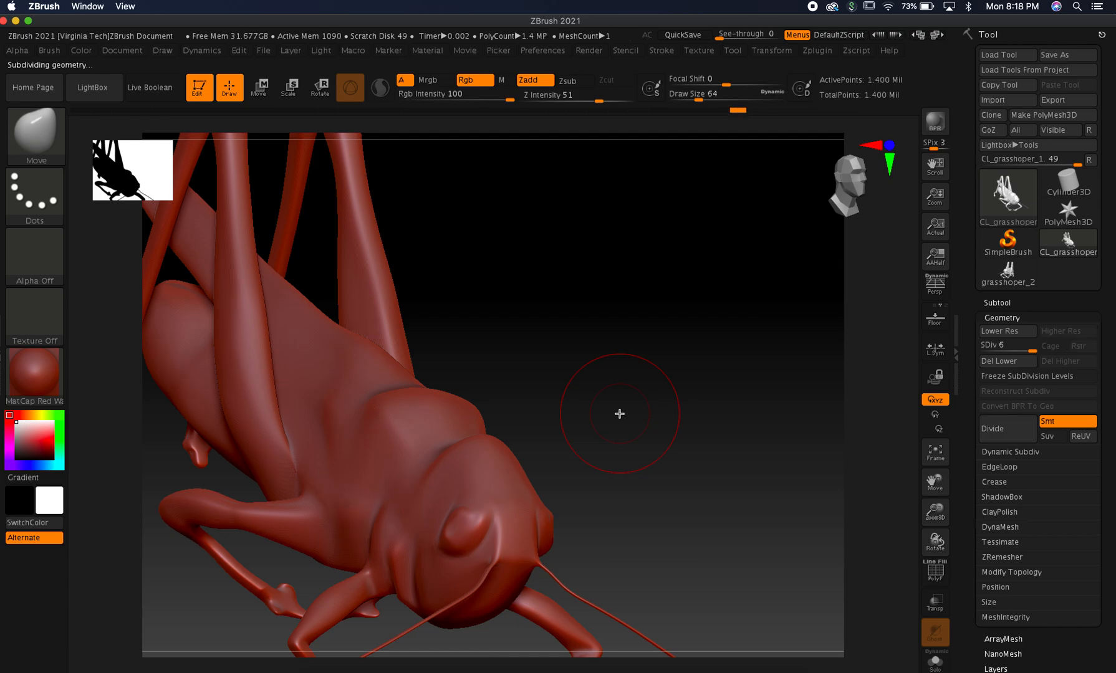
pyautogui.hotkey('shift', 'd')
pyautogui.hotkey('shift', 'd')
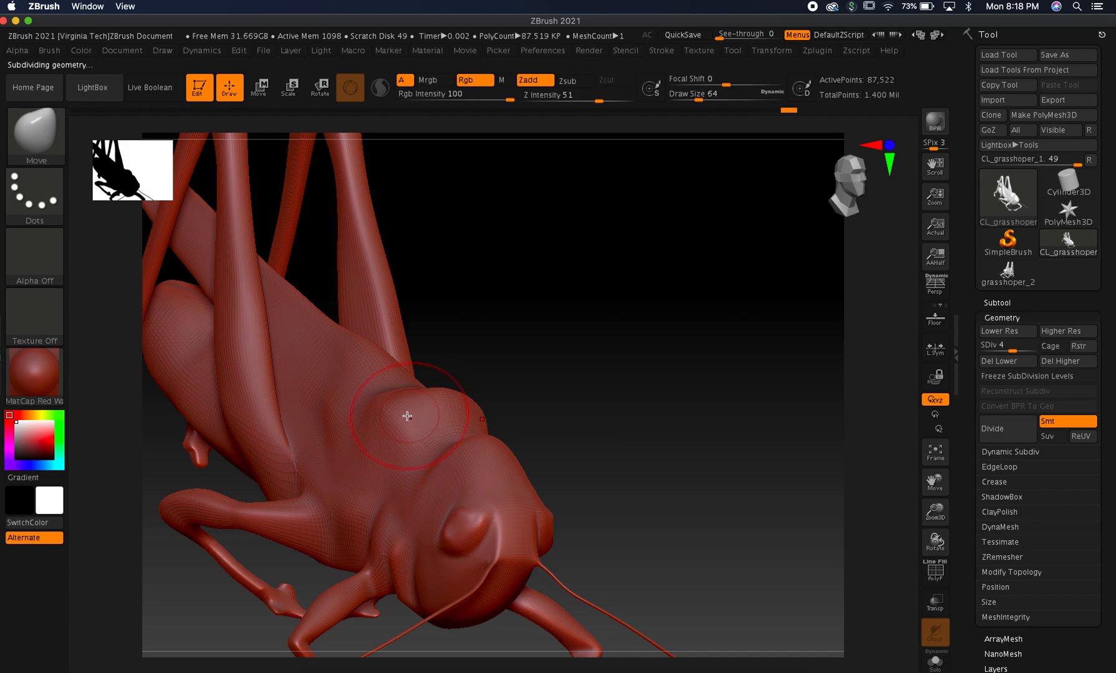
pyautogui.hotkey('shift', 'd')
pyautogui.hotkey('shift', 'd')
pyautogui.hotkey('shift', 'd')
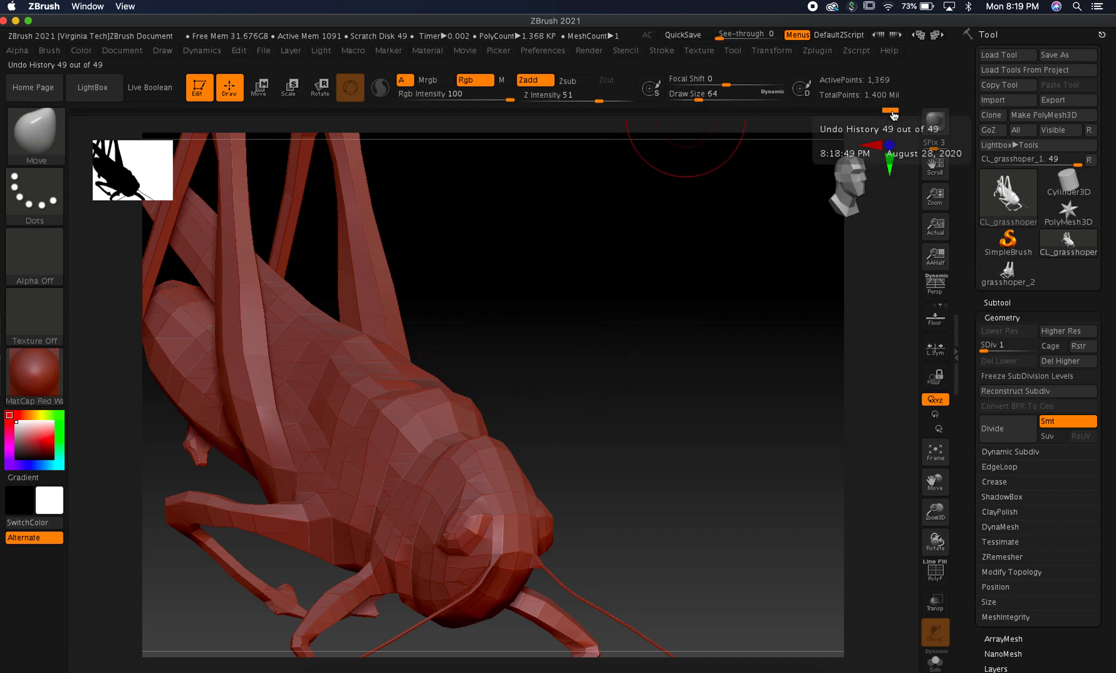
# - Roll the undo history back to before the Move brush edits and raise the grasshopper to subdivision level 6
pyautogui.moveTo(893, 116)
pyautogui.mouseDown()
pyautogui.moveTo(489, 112)
pyautogui.moveTo(513, 113)
pyautogui.moveTo(499, 112)
pyautogui.mouseUp()
pyautogui.moveTo(710, 440)
pyautogui.mouseDown()
pyautogui.moveTo(648, 411)
pyautogui.moveTo(669, 385)
pyautogui.moveTo(663, 394)
pyautogui.mouseUp()
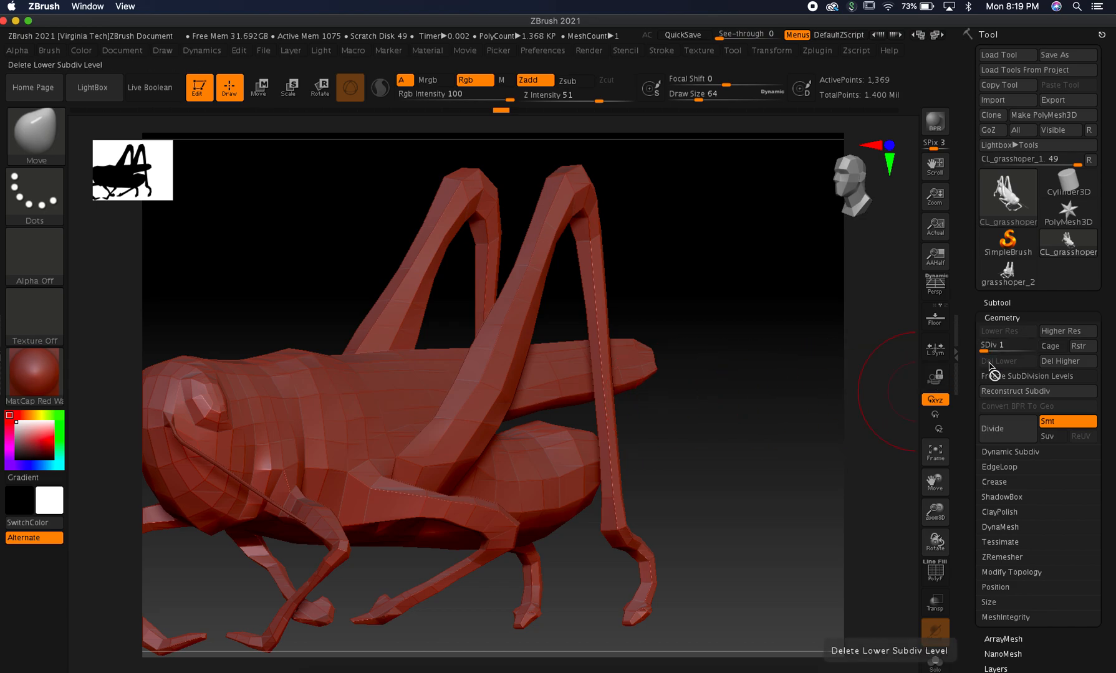
pyautogui.press('shift')
pyautogui.press('d')
pyautogui.press('d')
pyautogui.press('d')
pyautogui.press('d')
pyautogui.press('d')
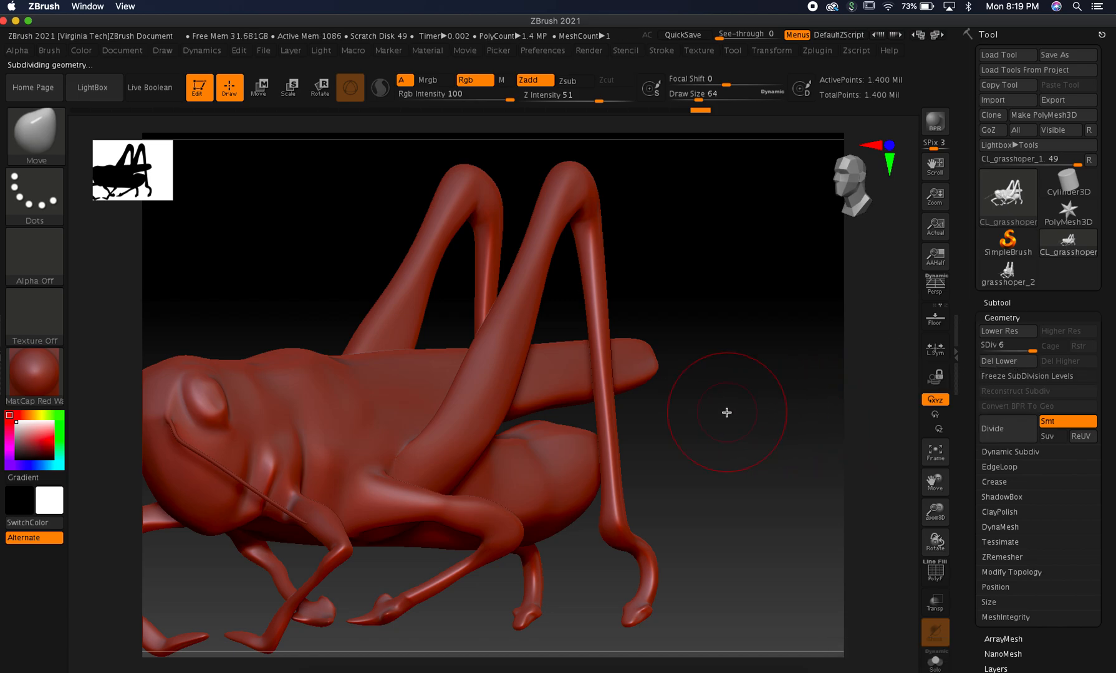
# - Examine the subdivided grasshopper's mesh density from the side with the polyframe display
pyautogui.hotkey('shift', 'f')
pyautogui.keyDown('alt'); pyautogui.moveTo(684, 369); pyautogui.dragTo(751, 279); pyautogui.keyUp('alt')
pyautogui.keyDown('alt'); pyautogui.moveTo(742, 320); pyautogui.dragTo(763, 331); pyautogui.keyUp('alt')
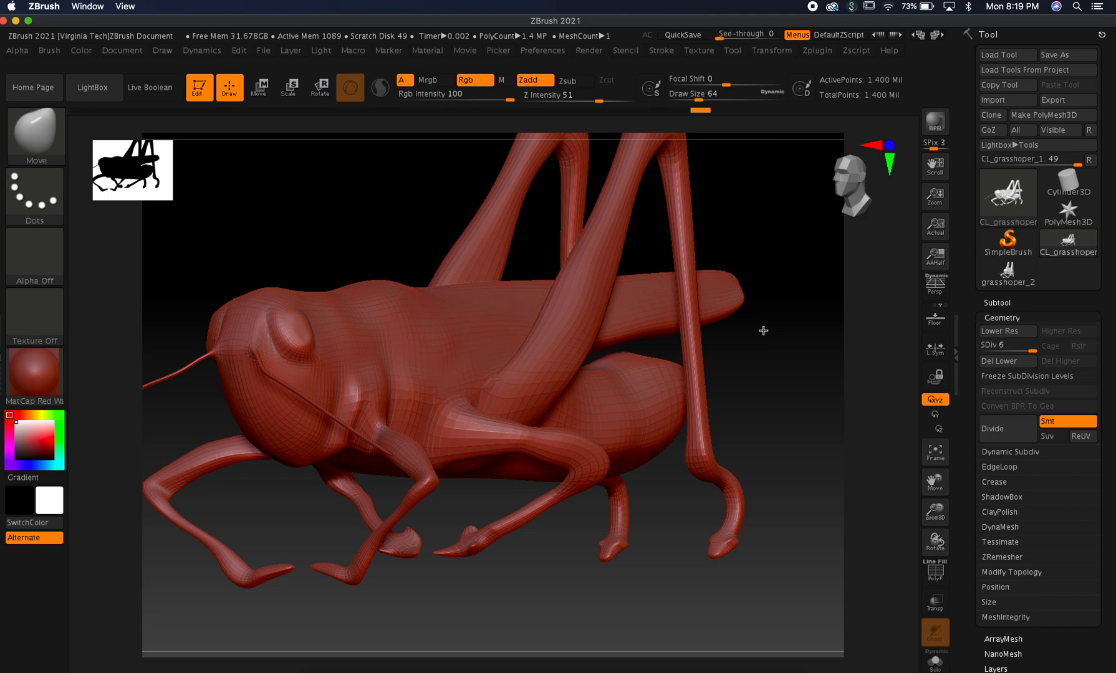
pyautogui.moveTo(770, 342); pyautogui.dragTo(772, 368)
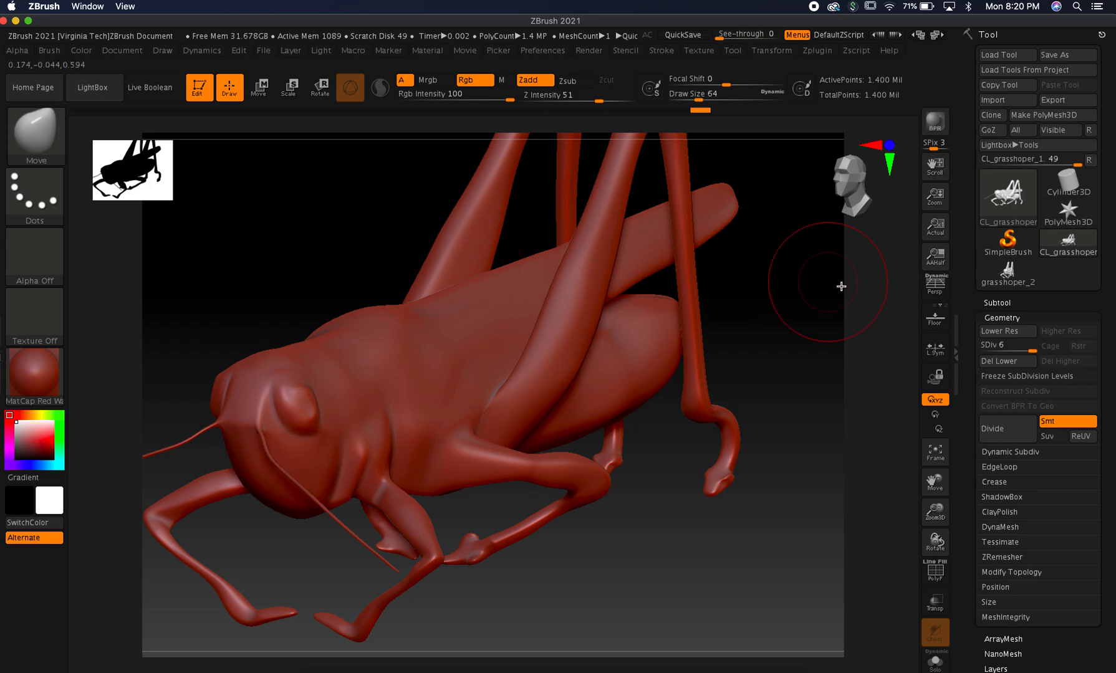
pyautogui.moveTo(1110, 478); pyautogui.dragTo(1111, 372)
pyautogui.moveTo(1075, 557); pyautogui.dragTo(1078, 537)
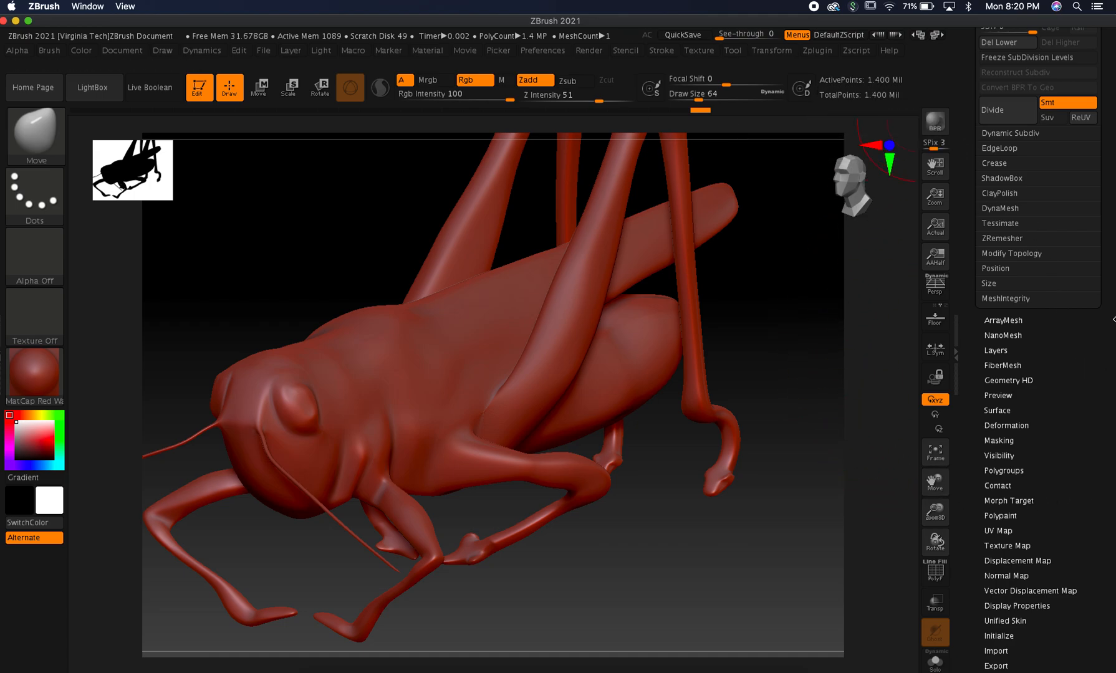
pyautogui.scroll(5, 1008, 229)
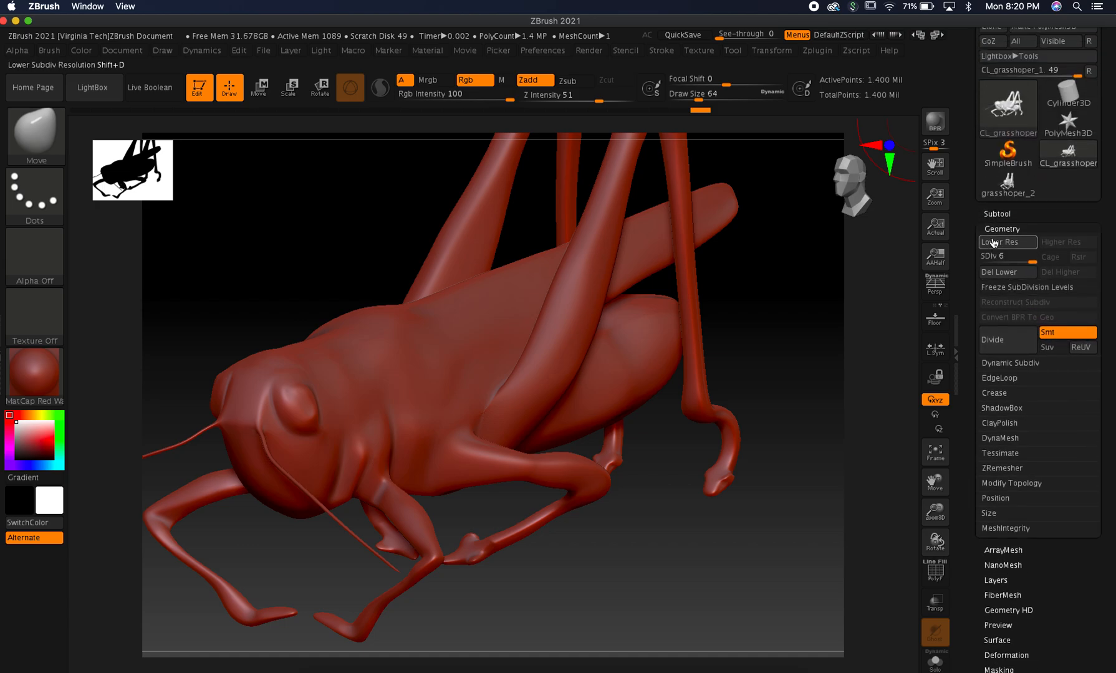